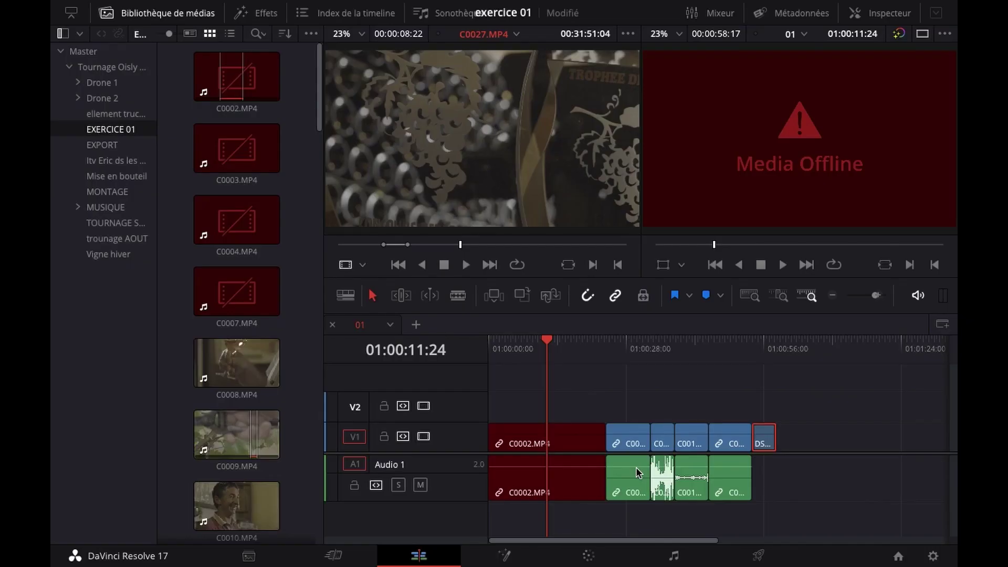
Check the offline clips C0002.MP4 through C0007.MP4 in the EXERCICE 01 bin by previewing them in the source viewer.
double_click(235, 83)
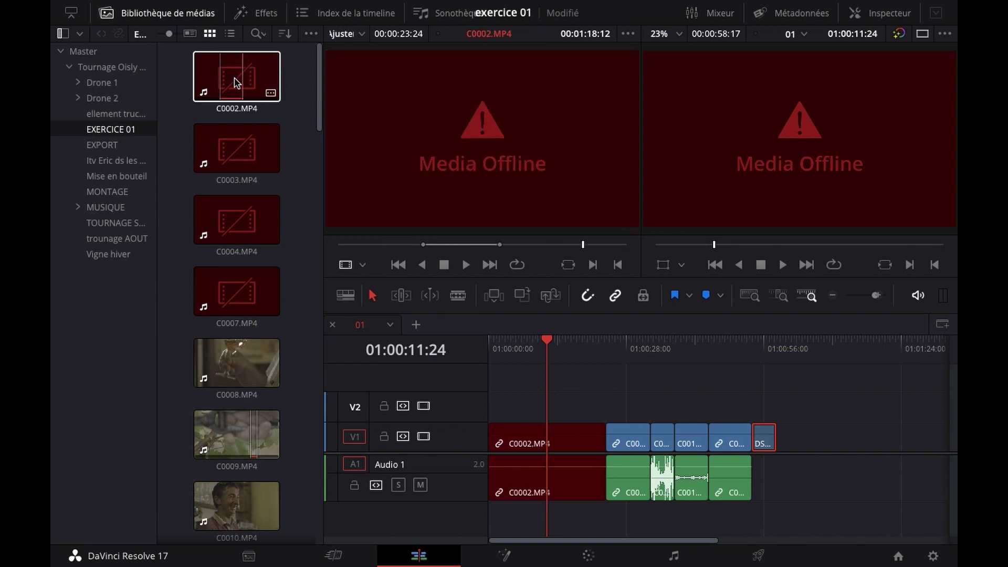
click(231, 223)
click(229, 299)
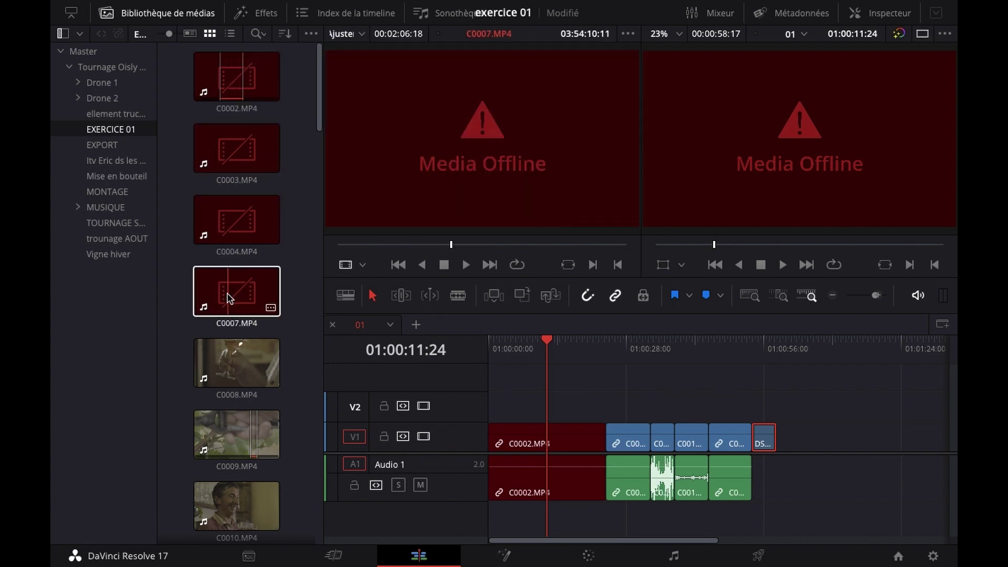
click(302, 87)
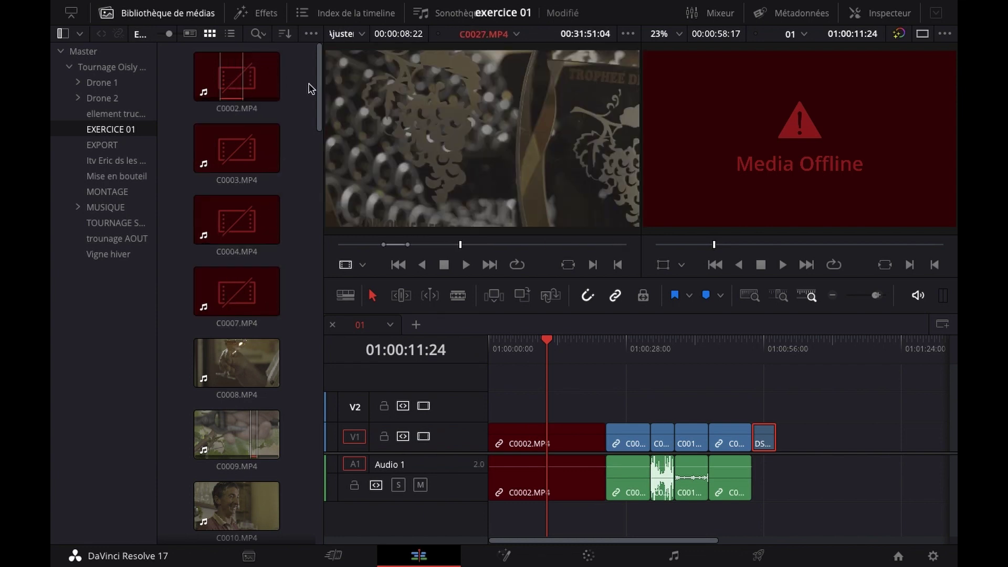
Relink offline clips C0002, C0003, C0004 and C0007 to the Tournage Oisly footage folder under SSD 2TERA, LE CLUB MJC, COUR 2021.
drag(294, 77, 248, 288)
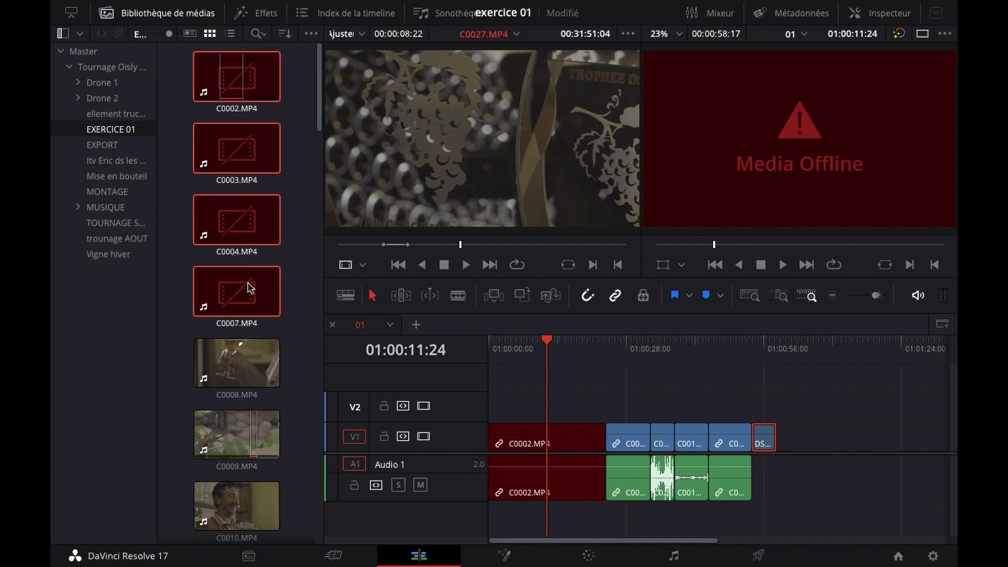
right_click(262, 93)
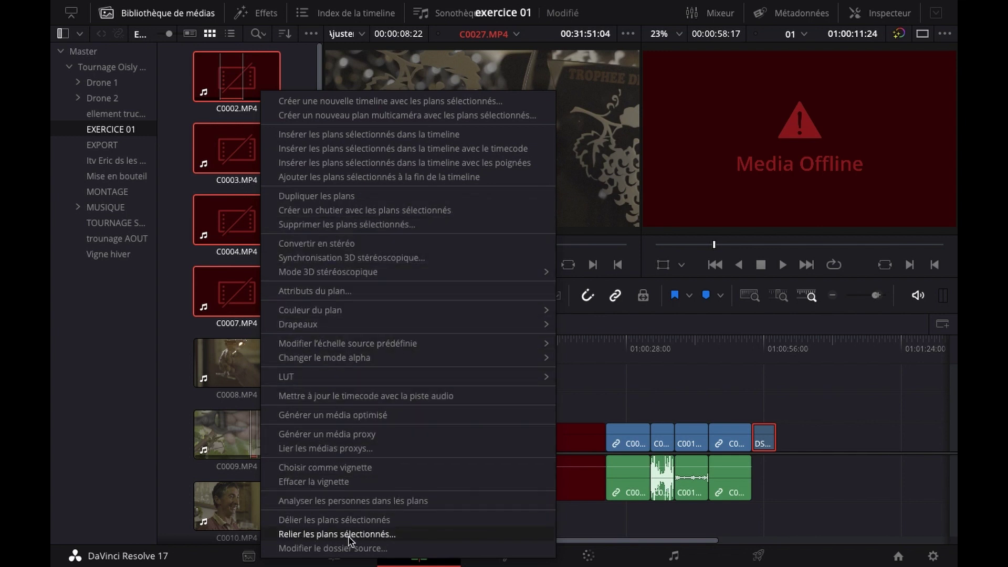
click(317, 535)
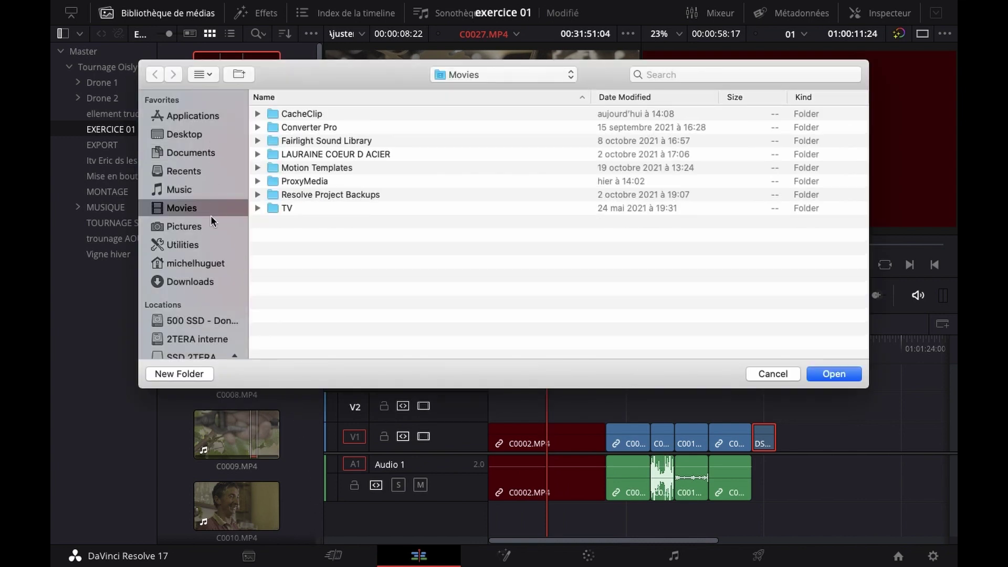
scroll(212, 302, down, 2)
scroll(210, 297, down, 1)
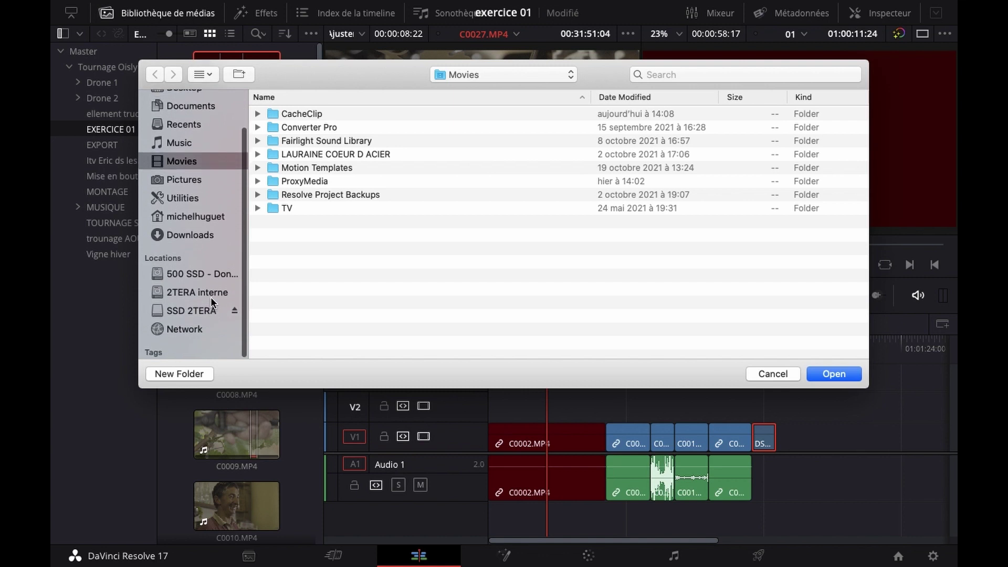
click(157, 310)
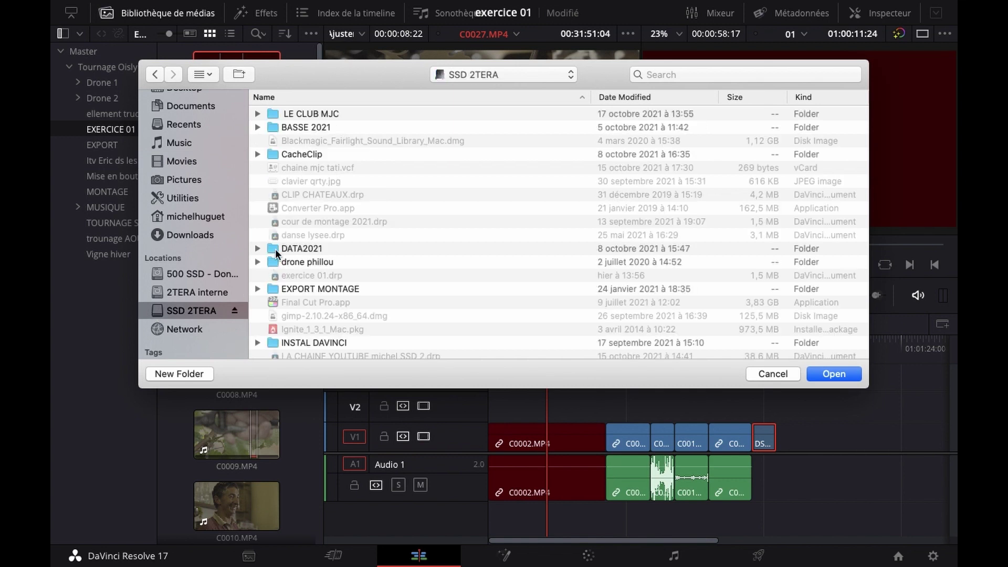
double_click(274, 115)
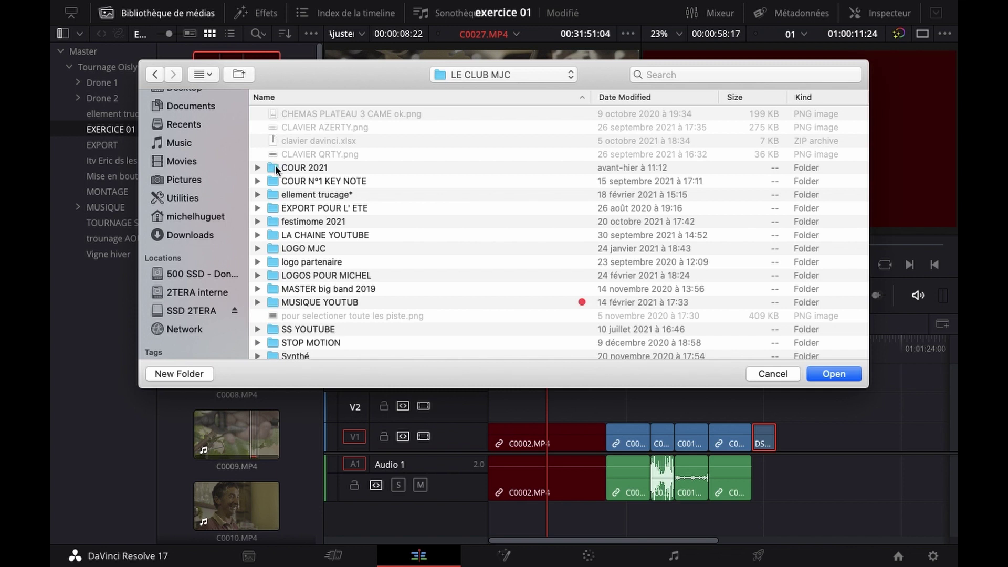
double_click(273, 167)
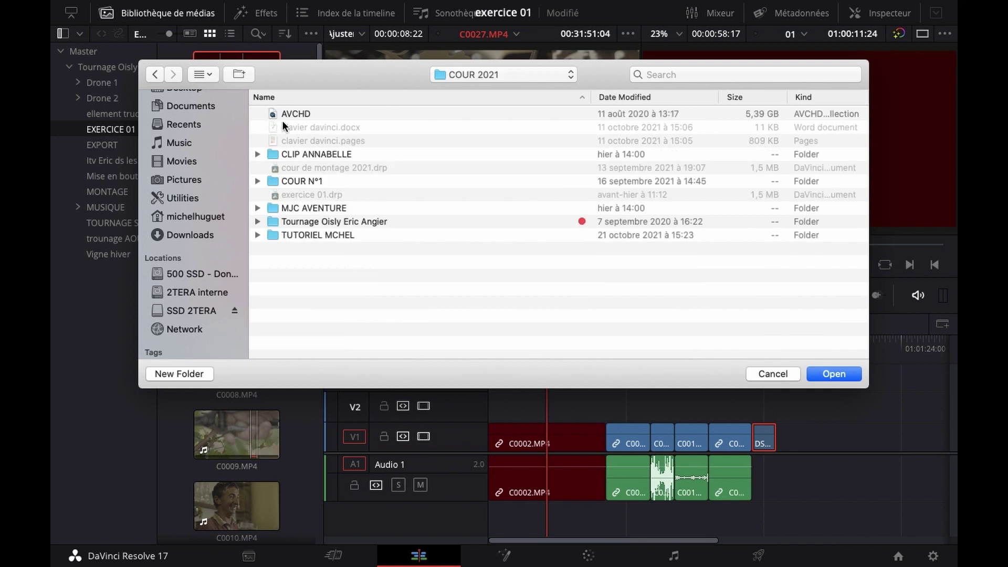
click(273, 221)
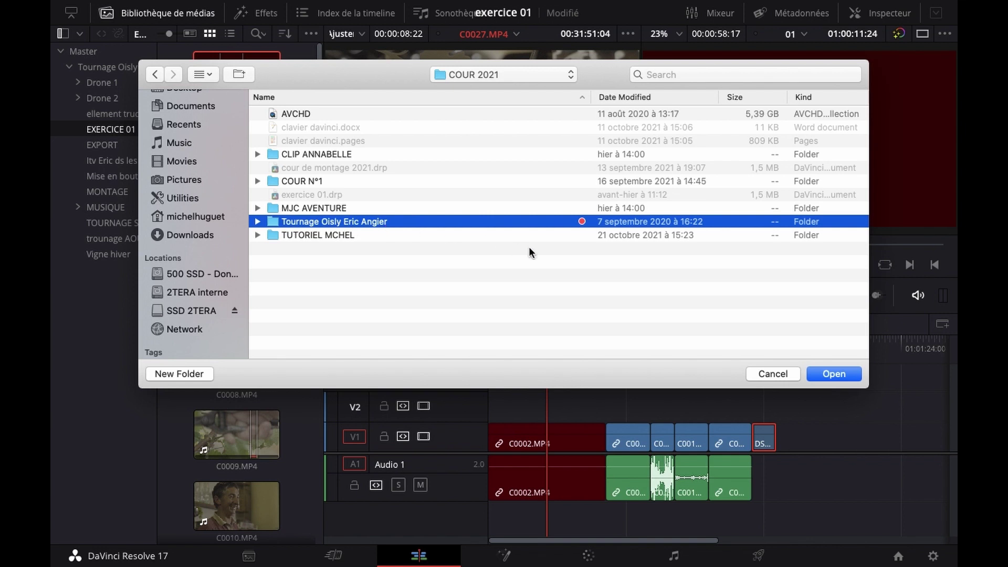
click(822, 374)
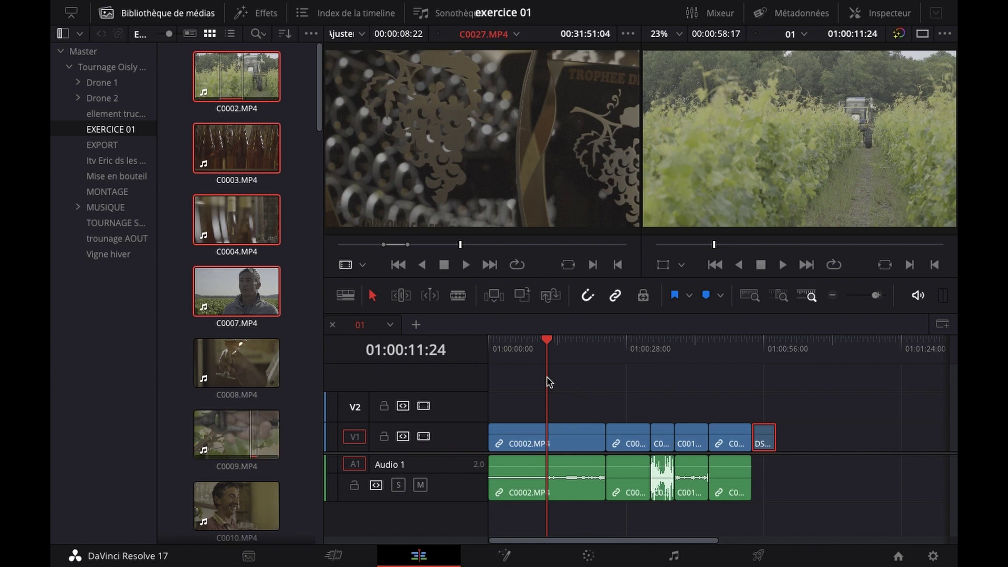
Save the project and hide the bin list to give the clip thumbnails more room.
key(ctrl+s)
click(62, 35)
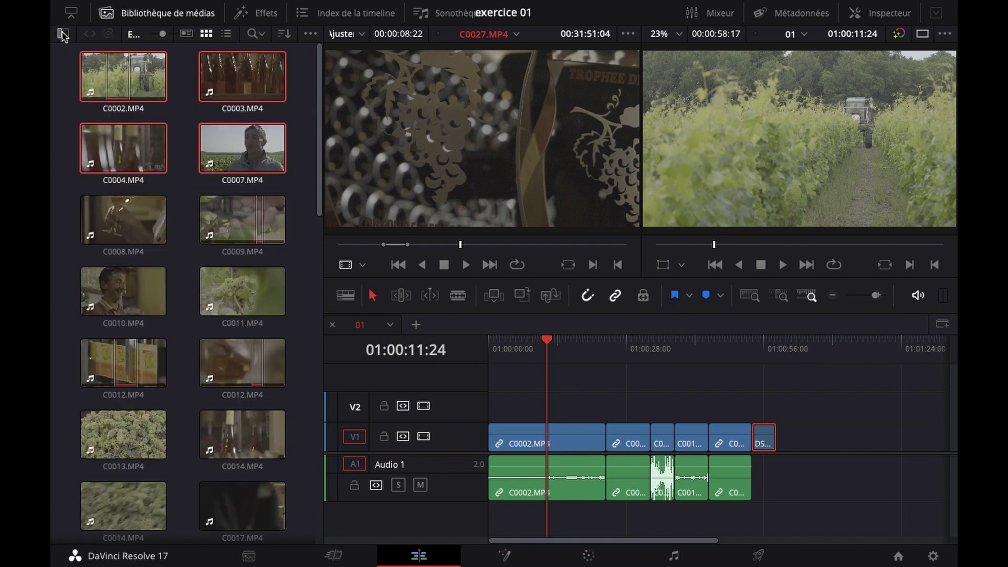
click(62, 35)
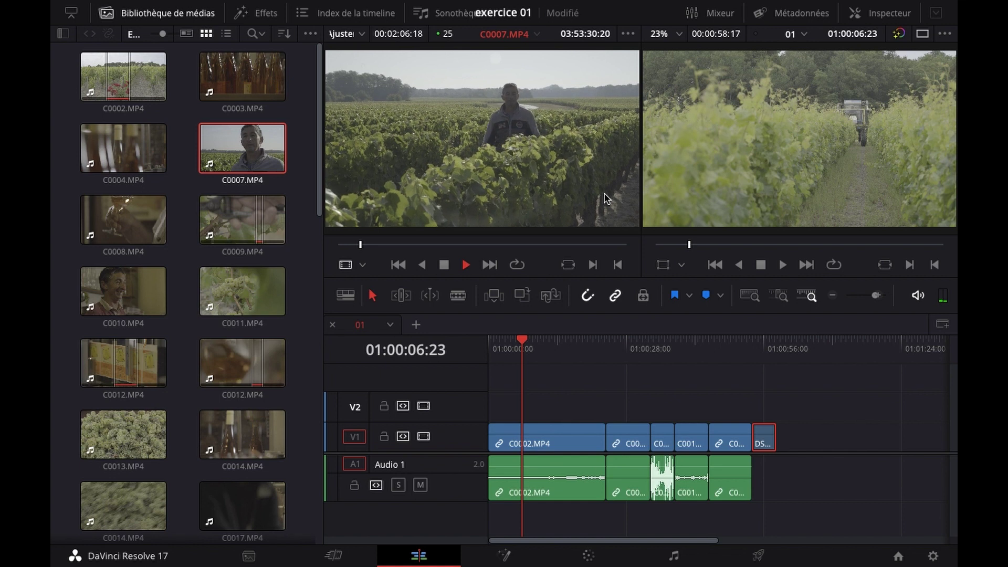
Add a blue marker named "depart" to source clip C0007.MP4 at 03:53:31:14.
key(m)
key(m)
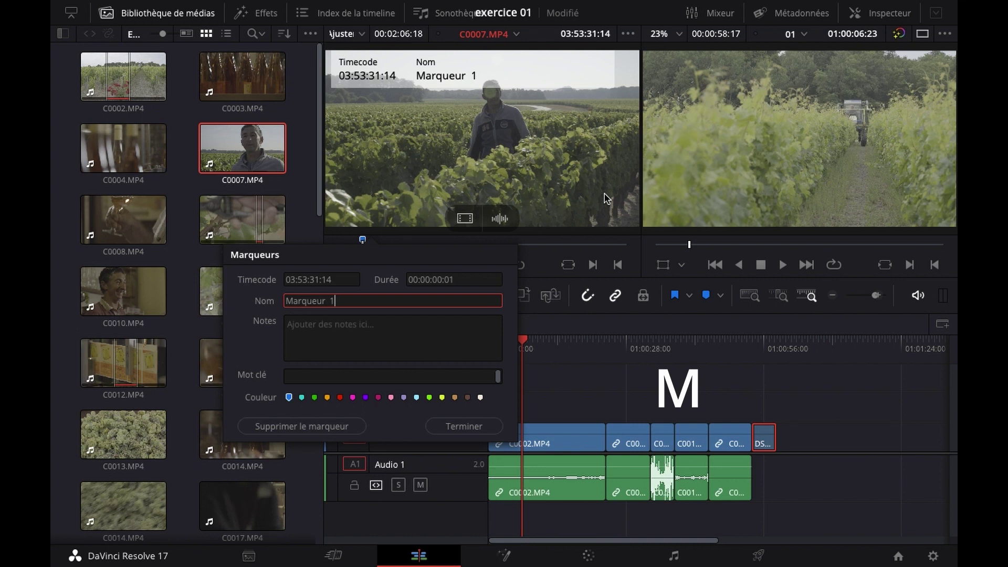
key(BackSpace)
key(BackSpace)
key(BackSpace)
text(depart)
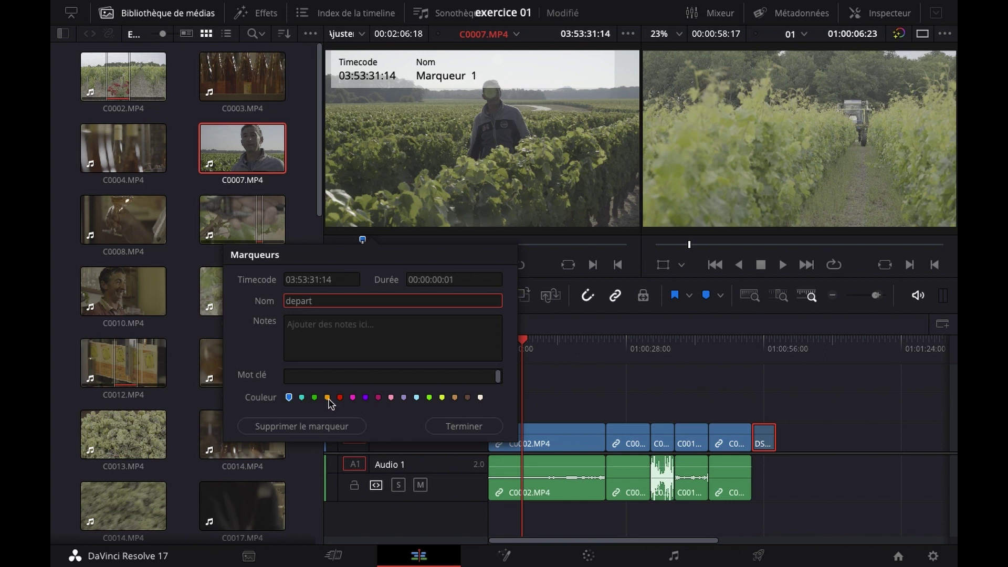
click(353, 399)
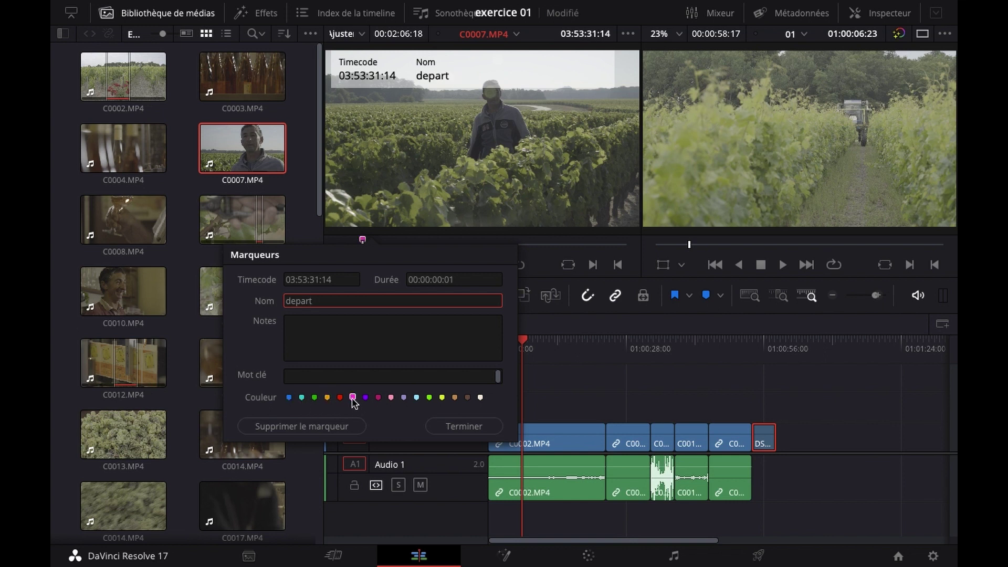
click(340, 400)
click(289, 398)
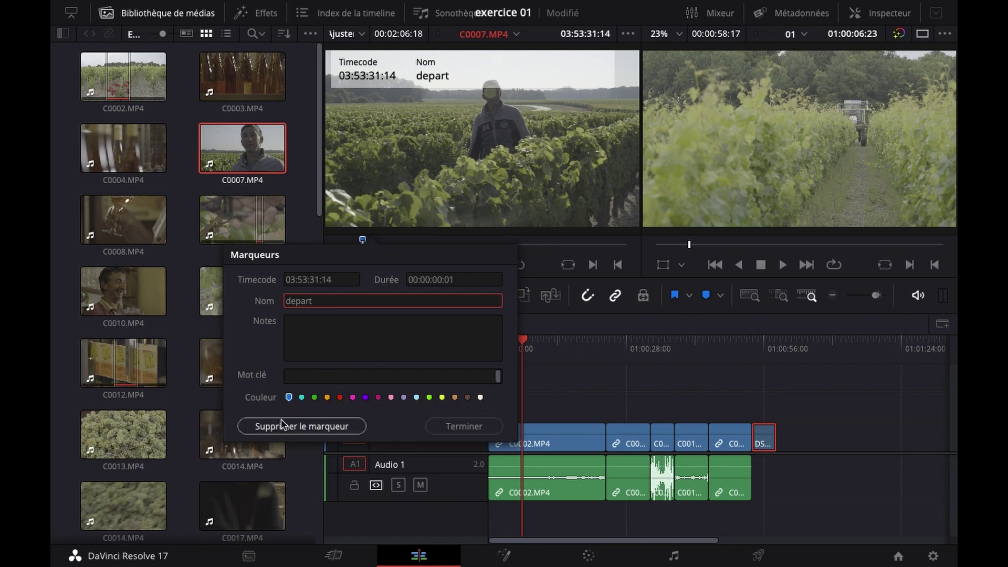
click(457, 428)
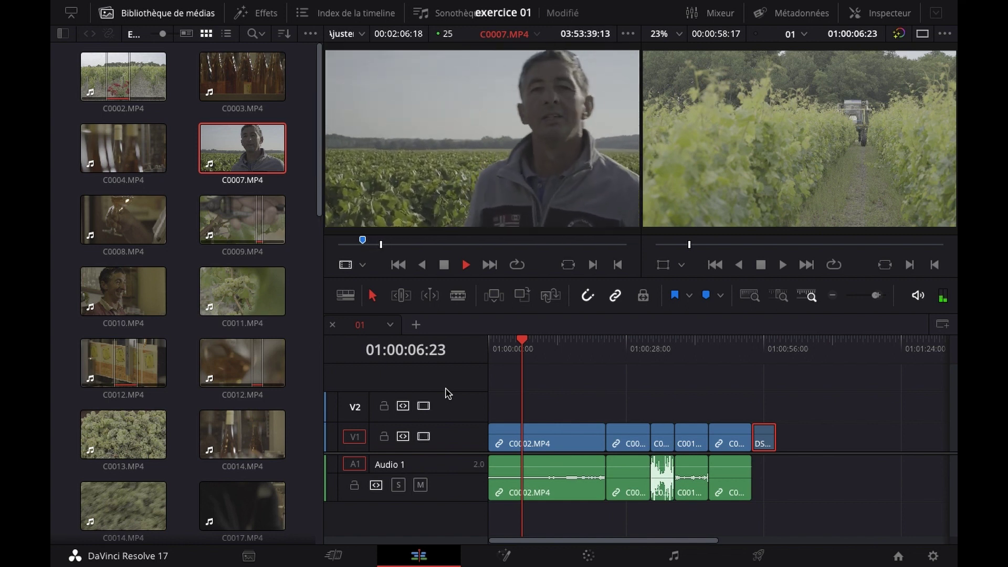
Save the project and cue source clip C0007.MP4 to 03:53:39:23.
key(ctrl+s)
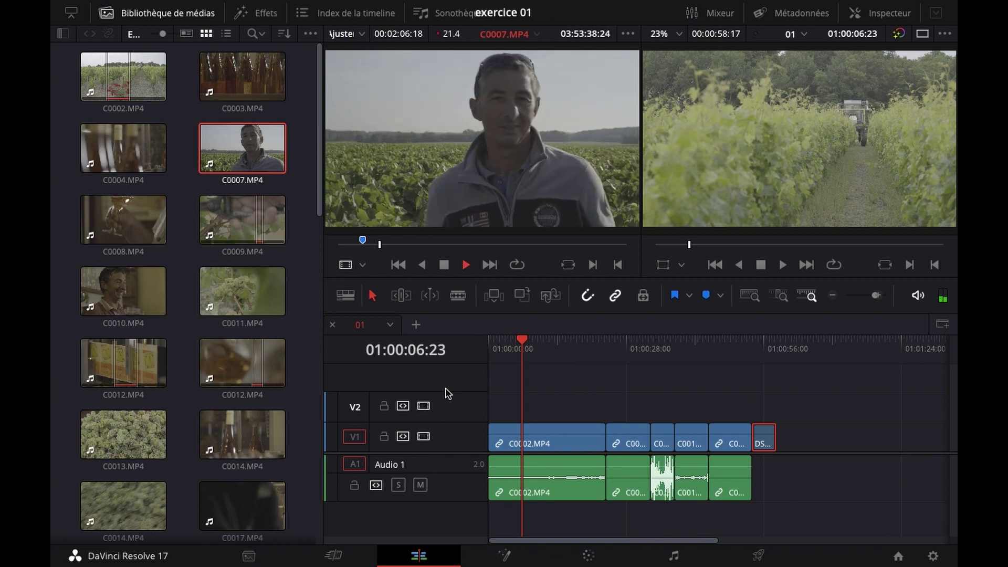
key(space)
key(Left)
key(Left)
key(Left)
key(Left)
key(Left)
key(Left)
key(Left)
key(Left)
key(Left)
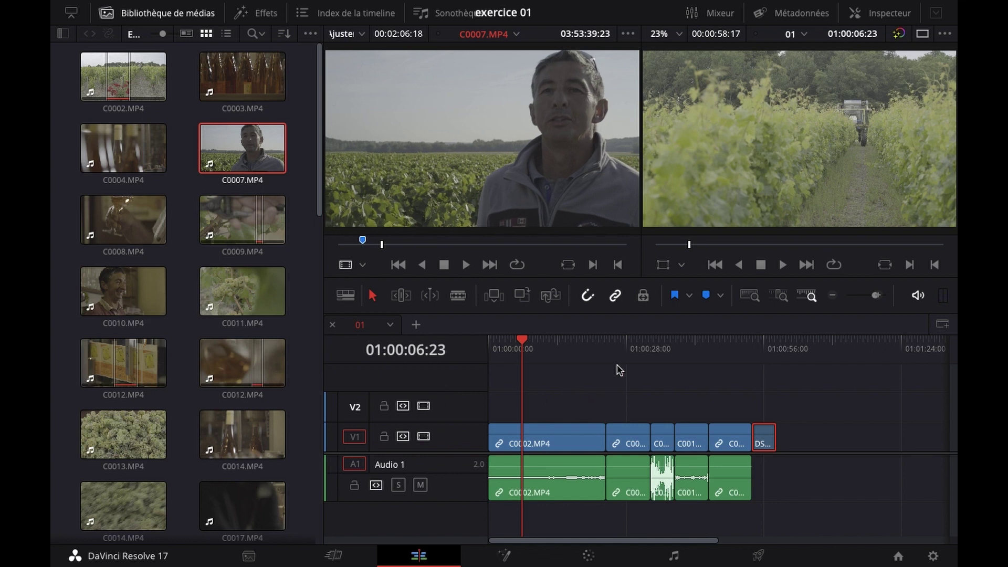
Try adding a marker to the timeline at 01:00:06:23 and undo it.
click(708, 297)
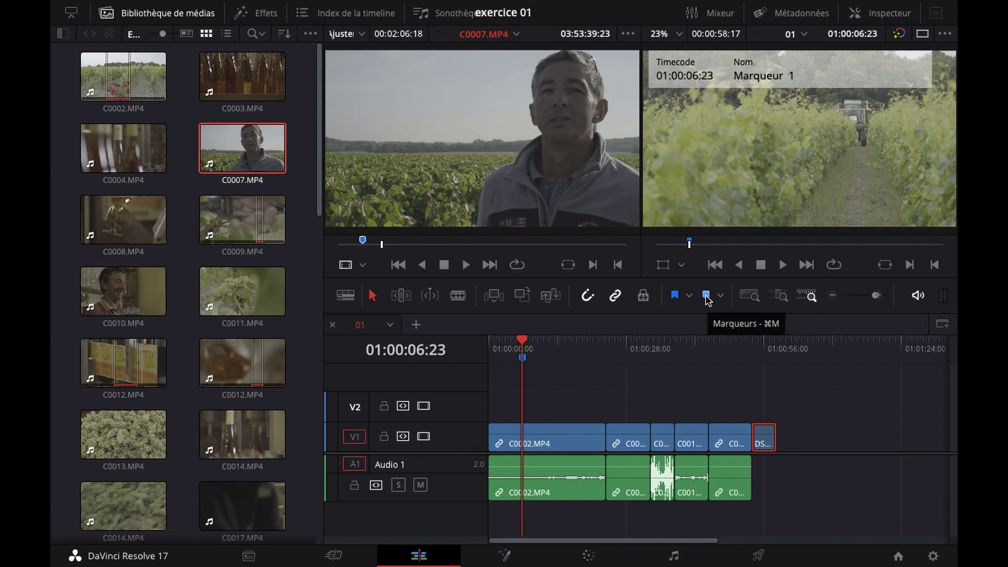
key(super+z)
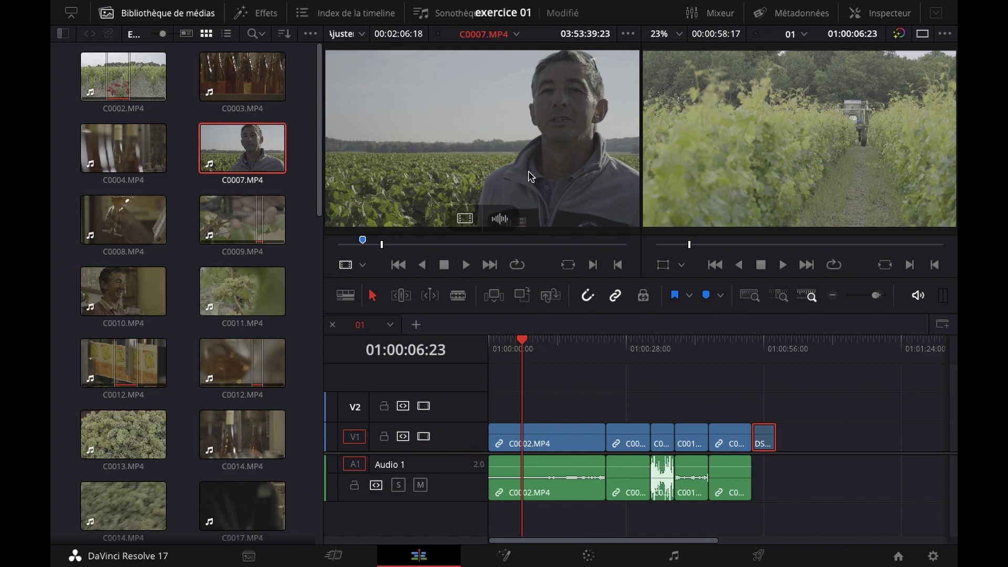
Add a marker named "debut itv" to source clip C0007.MP4 at 03:53:39:23.
mouse_move(556, 205)
key(m)
key(m)
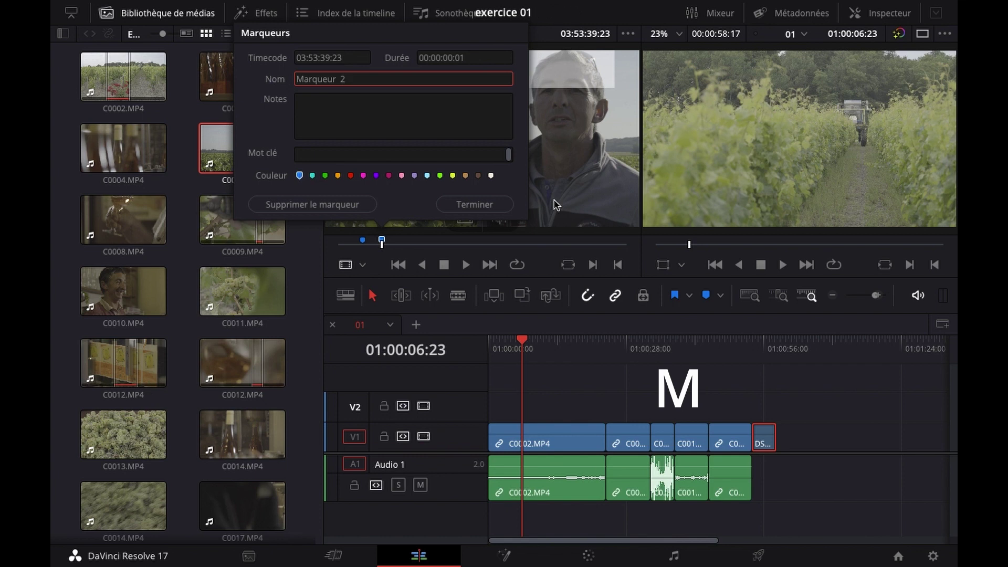
key(BackSpace)
key(BackSpace)
key(BackSpace)
key(BackSpace)
key(BackSpace)
key(BackSpace)
text(debut itv)
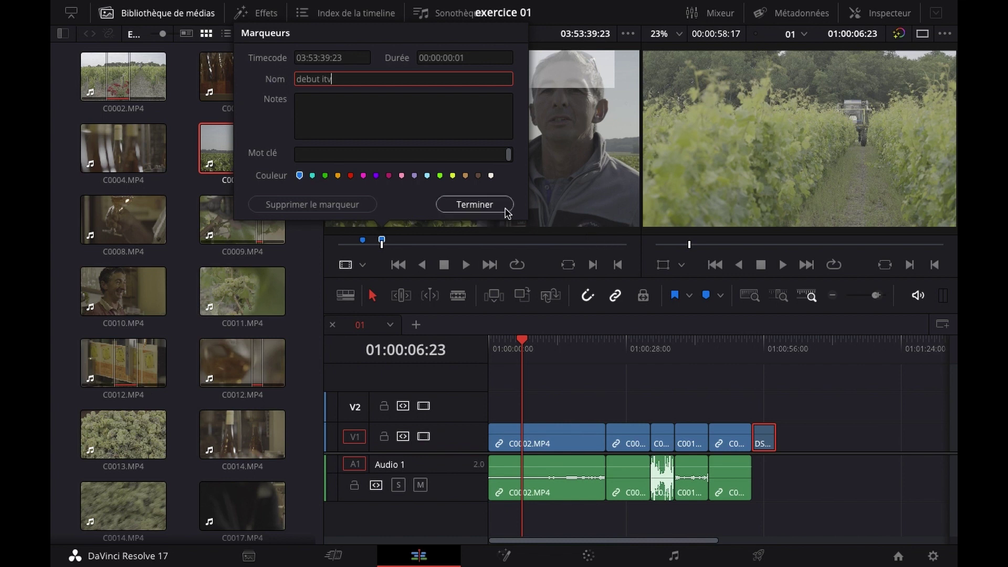
click(504, 206)
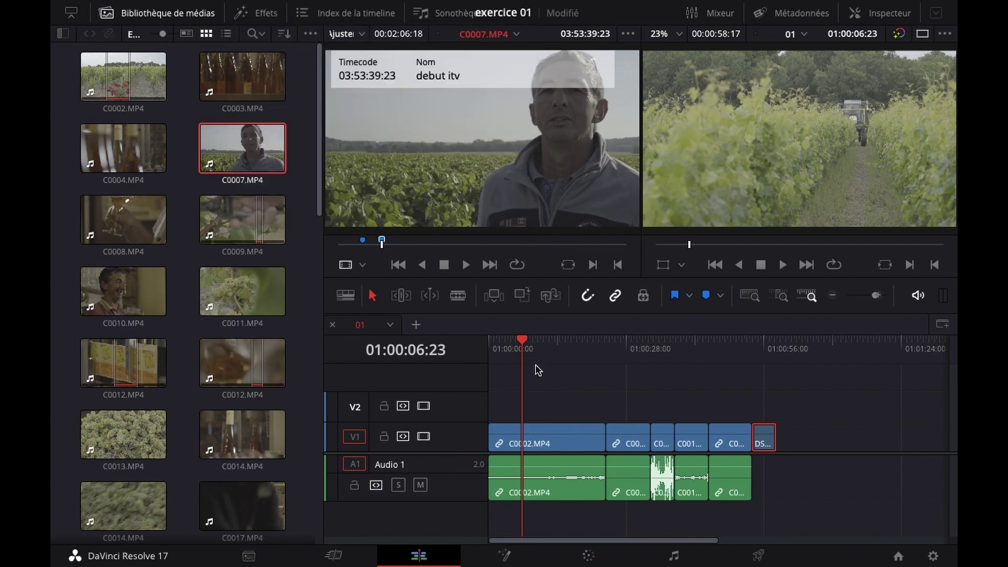
Play source clip C0007.MP4 onward, save the project and cue the clip to 03:53:53:10.
key(space)
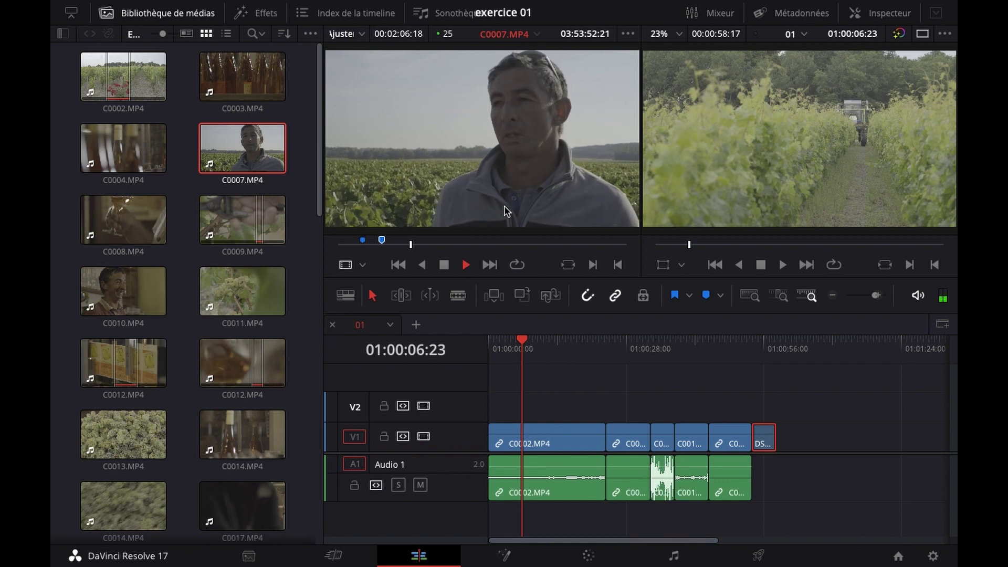
key(space)
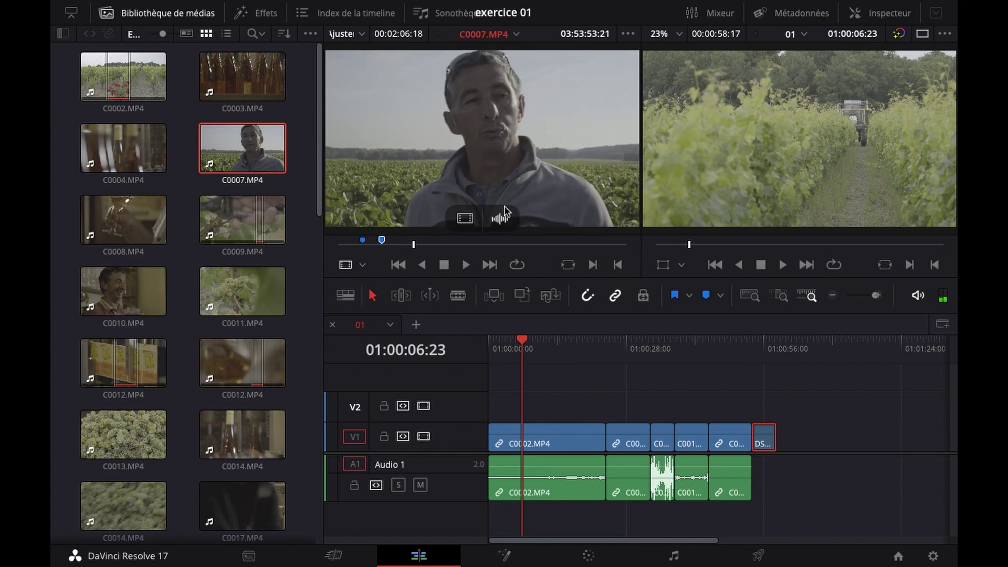
key(ctrl+s)
key(j)
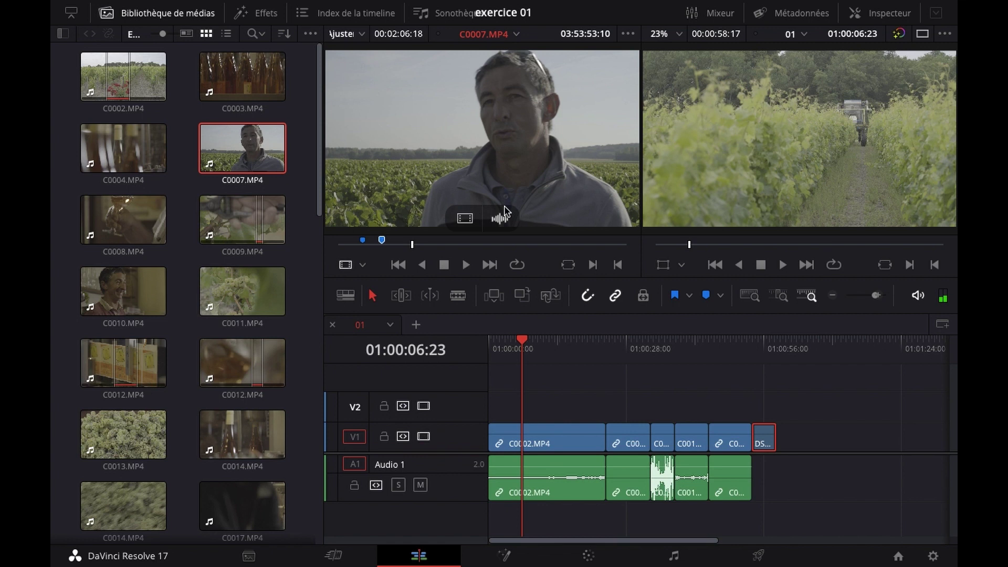
Add a marker named "situation" to source clip C0007.MP4 at 03:53:53:10.
key(m)
key(m)
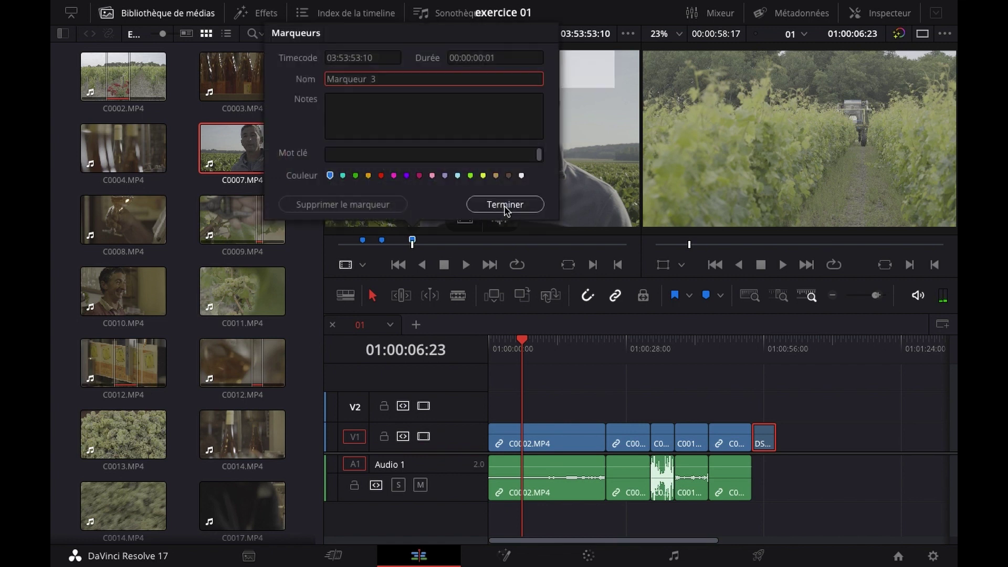
key(BackSpace)
key(BackSpace)
key(BackSpace)
key(BackSpace)
key(BackSpace)
key(BackSpace)
key(BackSpace)
text(situatio)
click(504, 205)
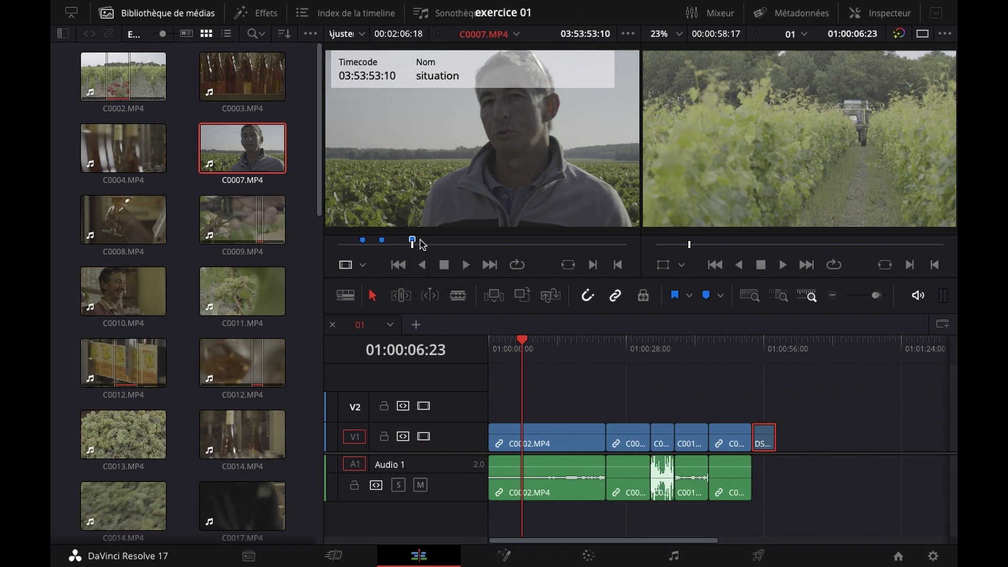
Show the media pool as a list, expand C0007.MP4 and open its "depart" subclip in the source viewer.
key(space)
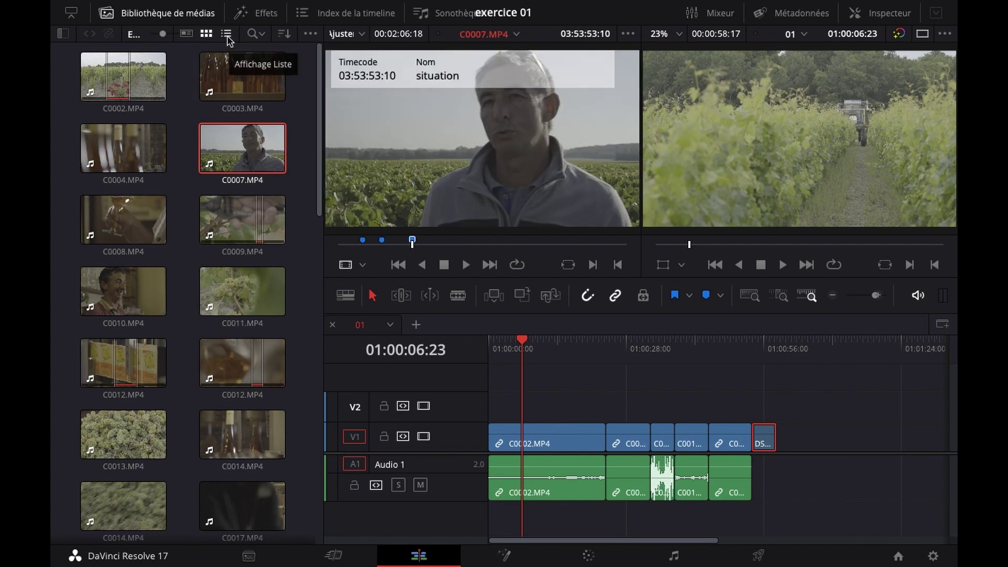
click(227, 35)
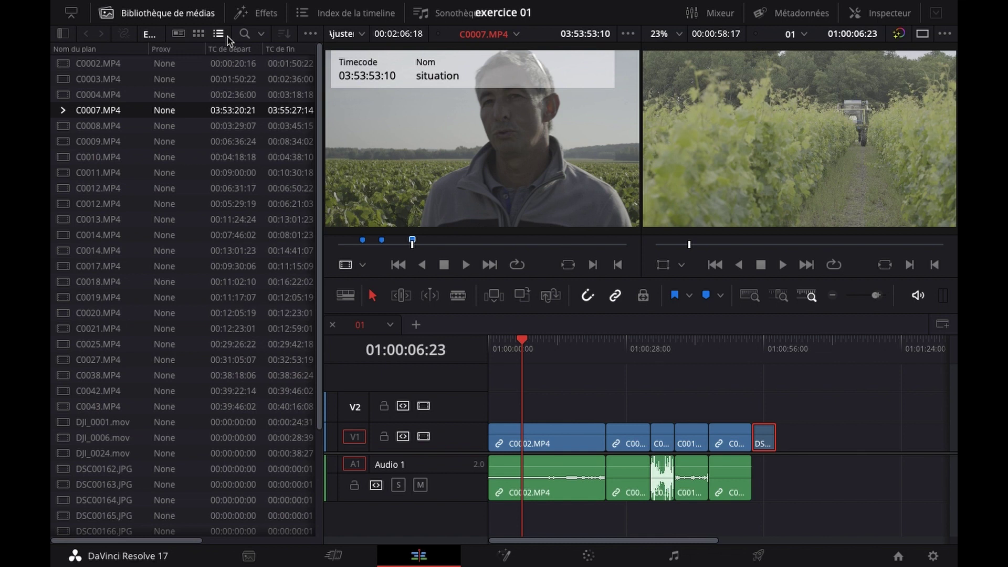
click(64, 111)
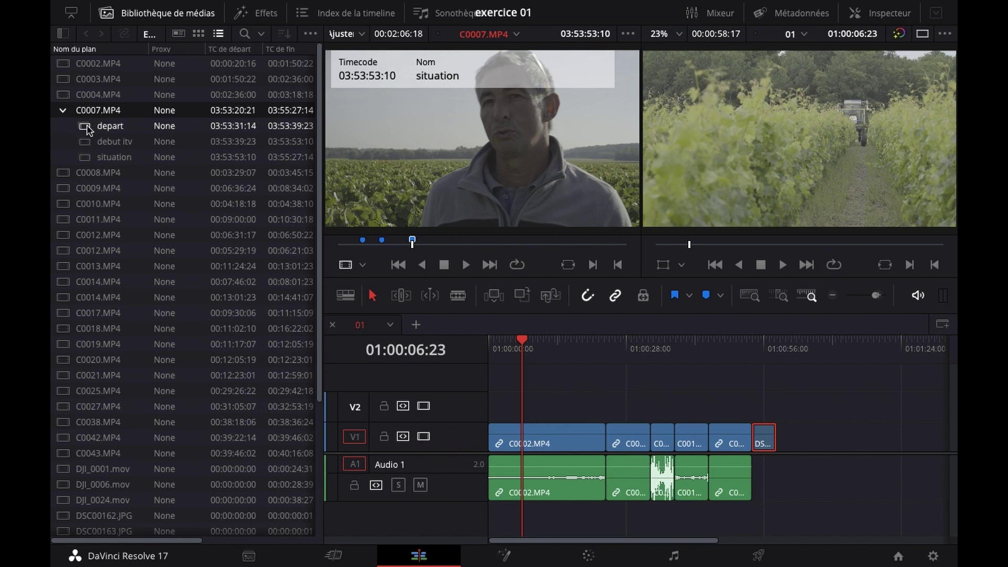
double_click(87, 128)
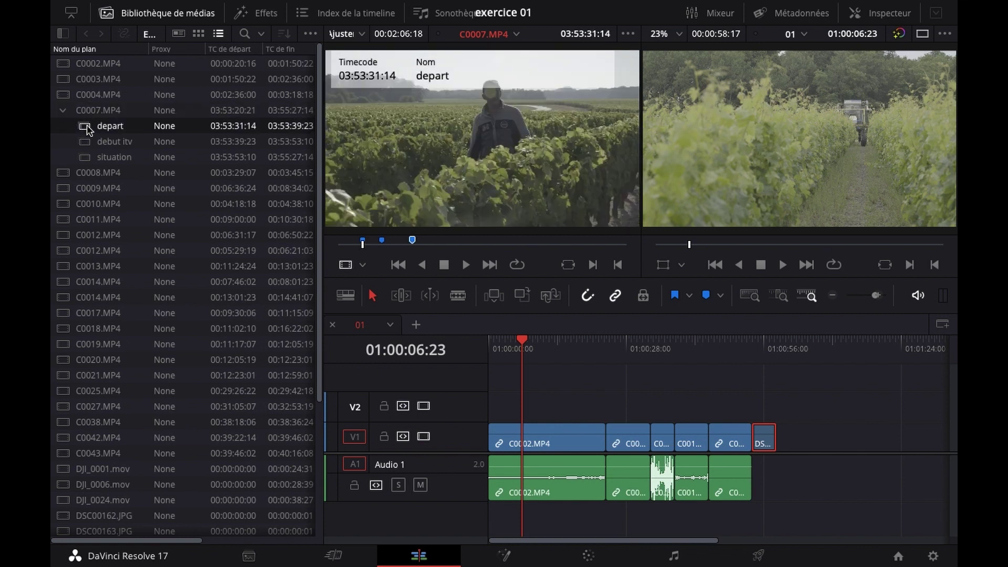
Open the "debut itv" and "situation" subclips of C0007.MP4 in the source viewer and check the options available for "situation".
double_click(84, 145)
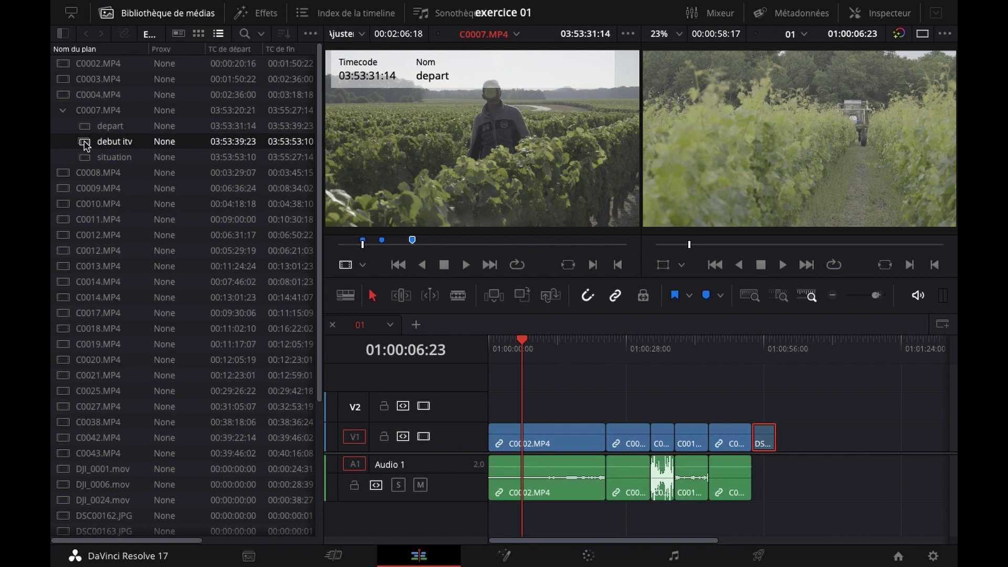
double_click(83, 160)
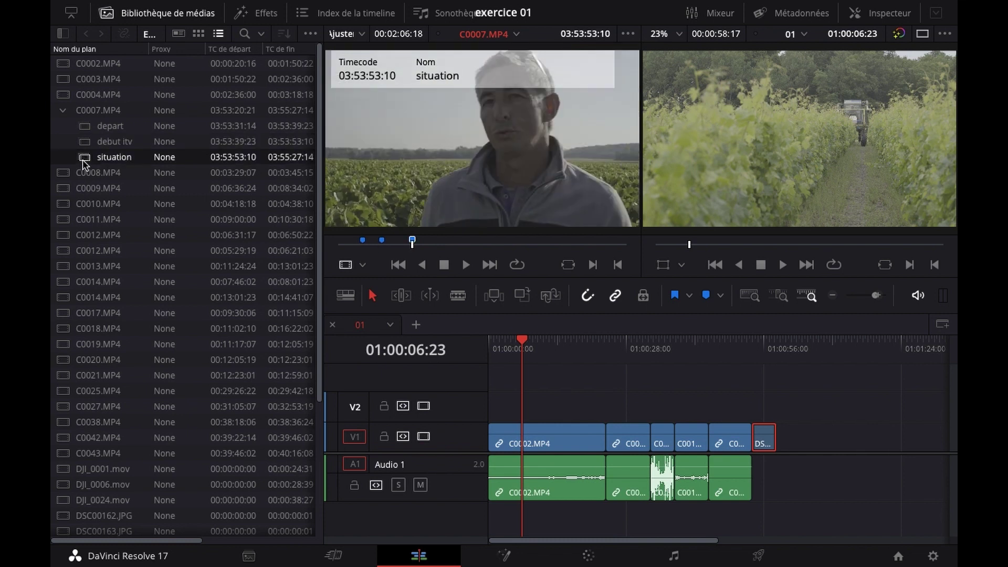
right_click(125, 162)
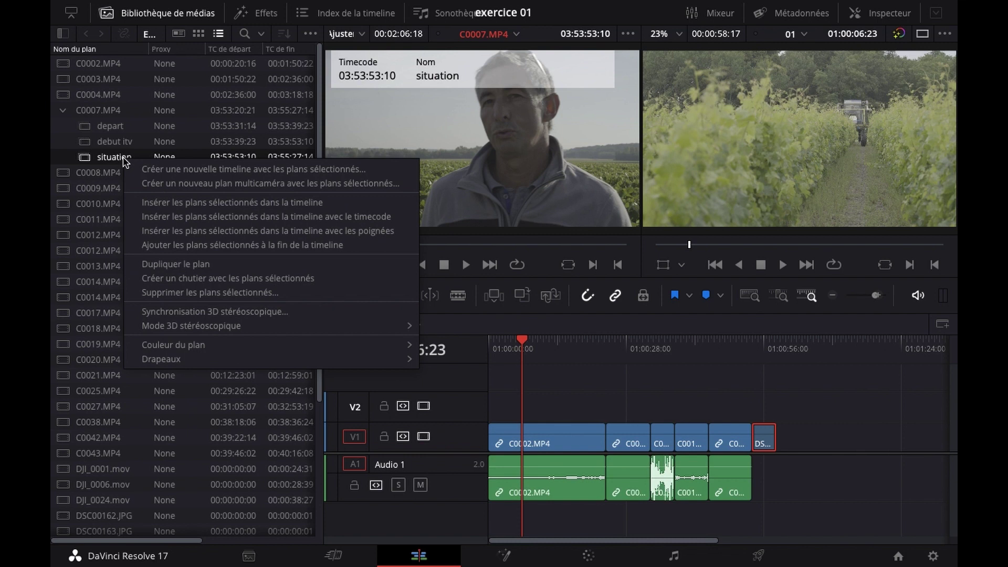
click(87, 161)
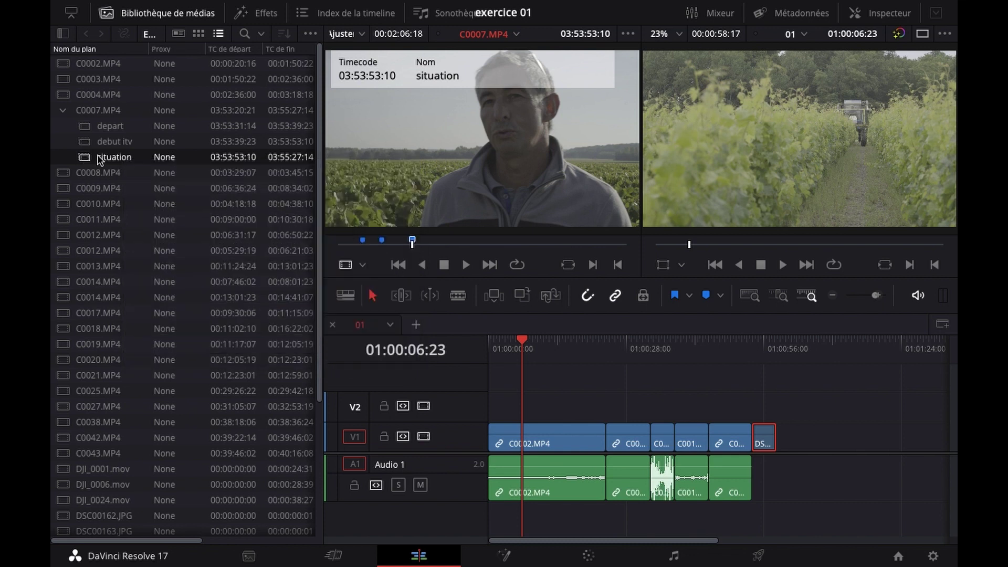
Rename the source clip's marker at 03:53:53:10 as "situation geographique" and widen the clip name column to fit it.
double_click(413, 241)
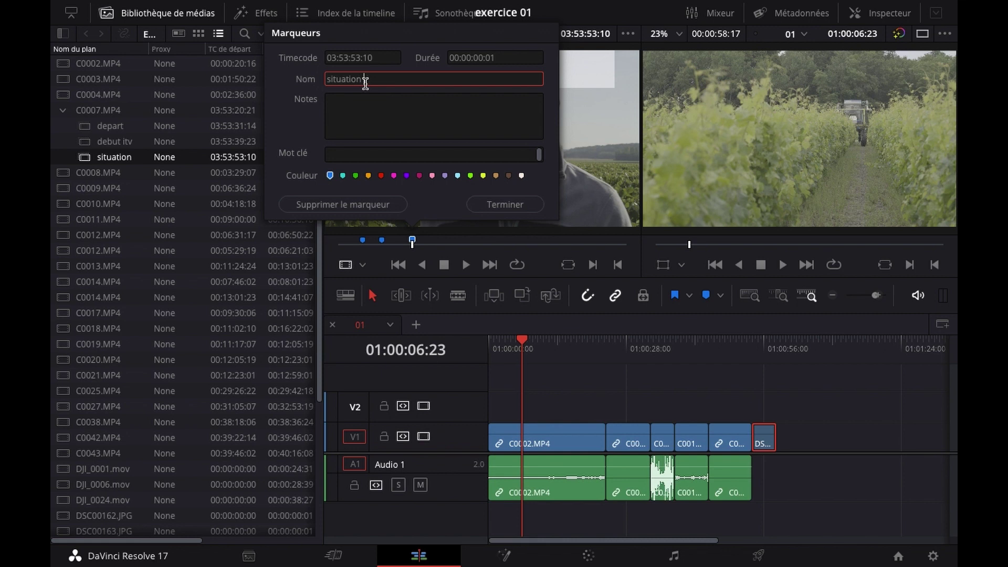
text(geographique)
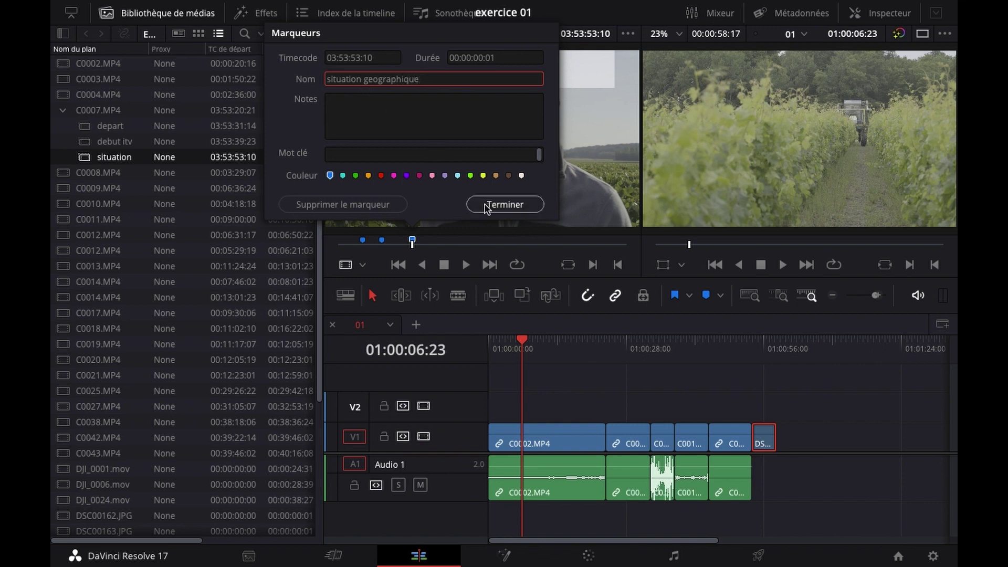
click(485, 208)
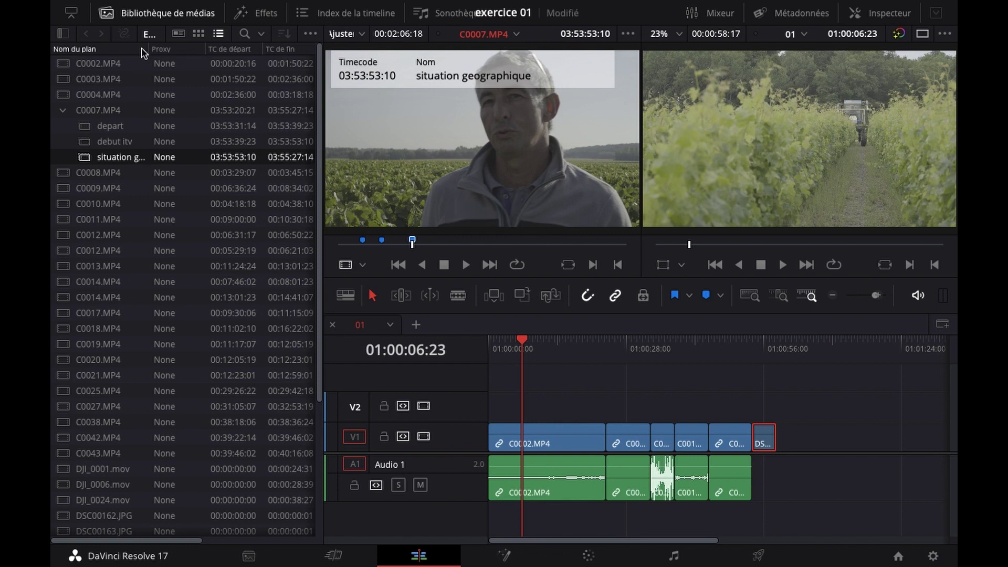
drag(148, 49, 216, 50)
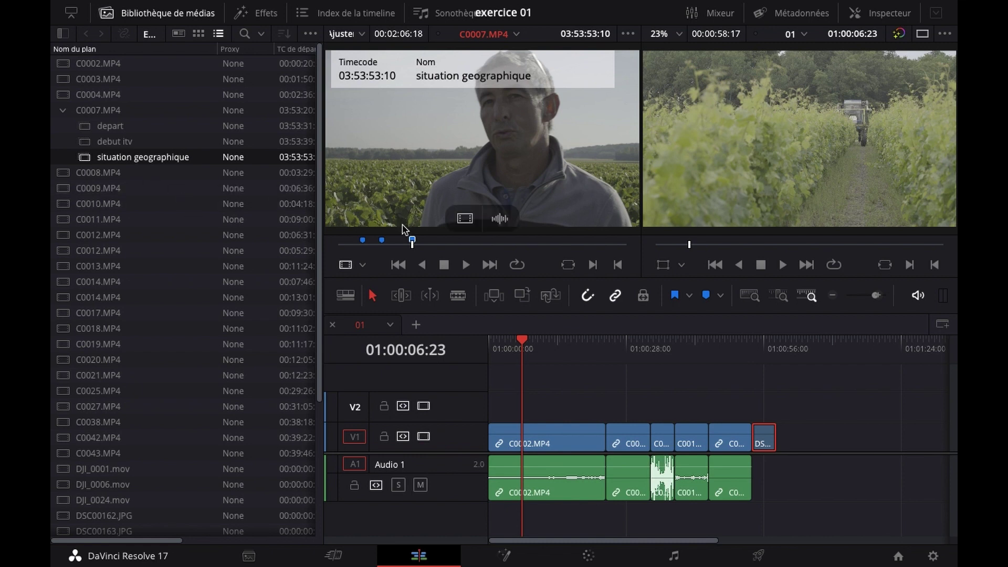
Insert C0007.MP4 from its first frame at the end of timeline 01, at 01:00:58:17.
drag(522, 342, 776, 347)
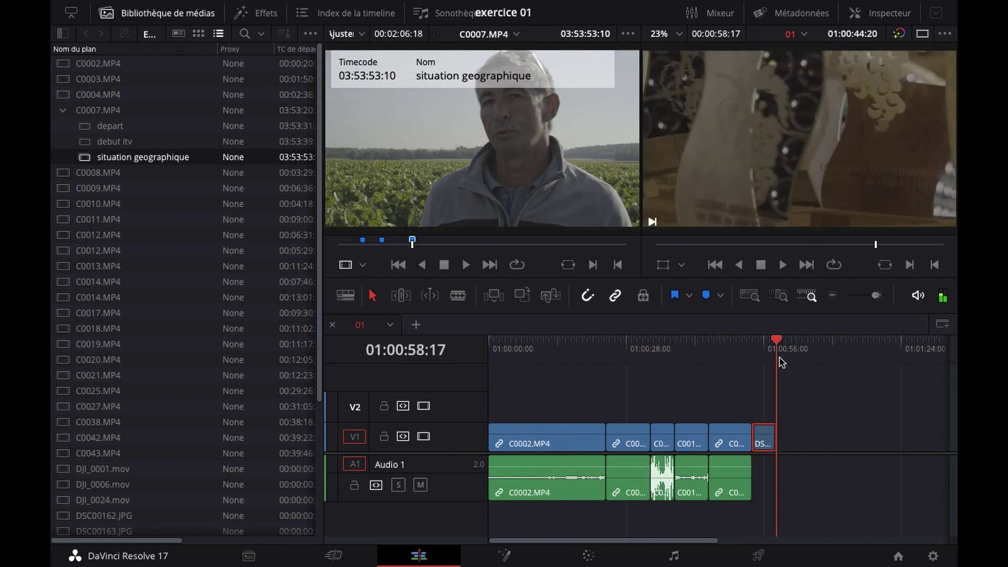
drag(366, 245, 331, 249)
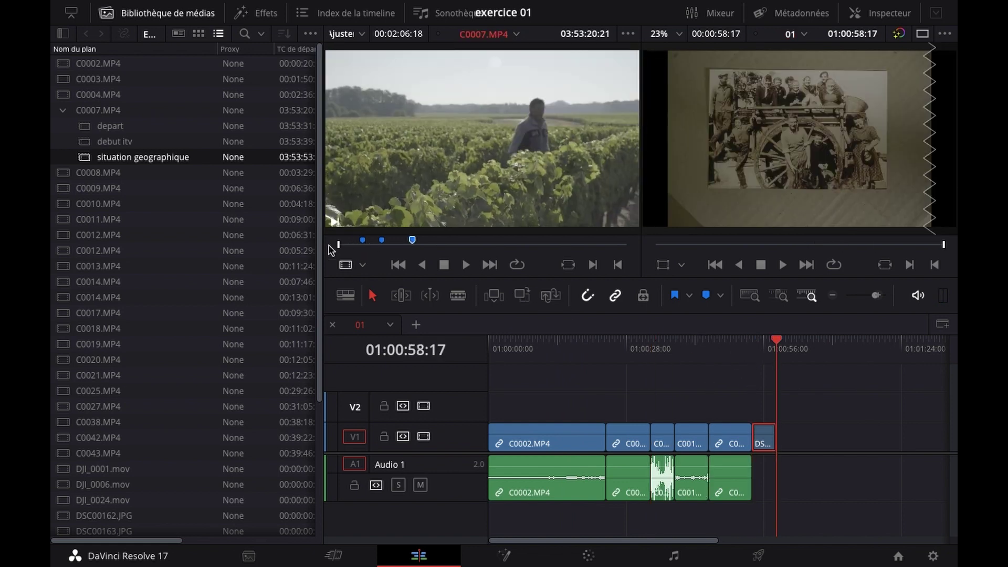
key(F9)
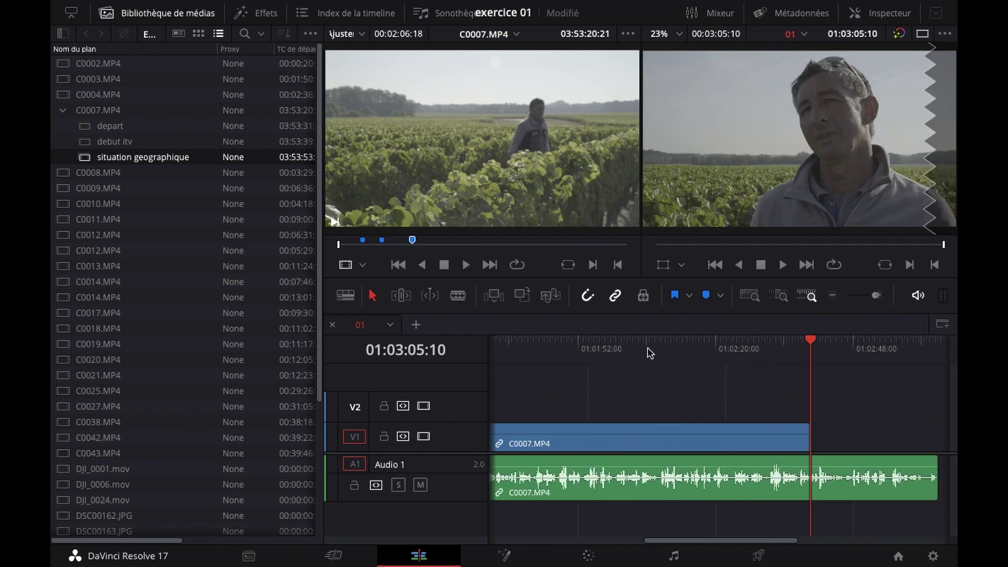
Examine the markers on timeline clip C0007.MP4, viewing the details of "debut itv" and cueing to "debut itv" and "depart".
click(648, 350)
scroll(649, 351, down, 5)
scroll(650, 350, up, 3)
drag(590, 350, 516, 349)
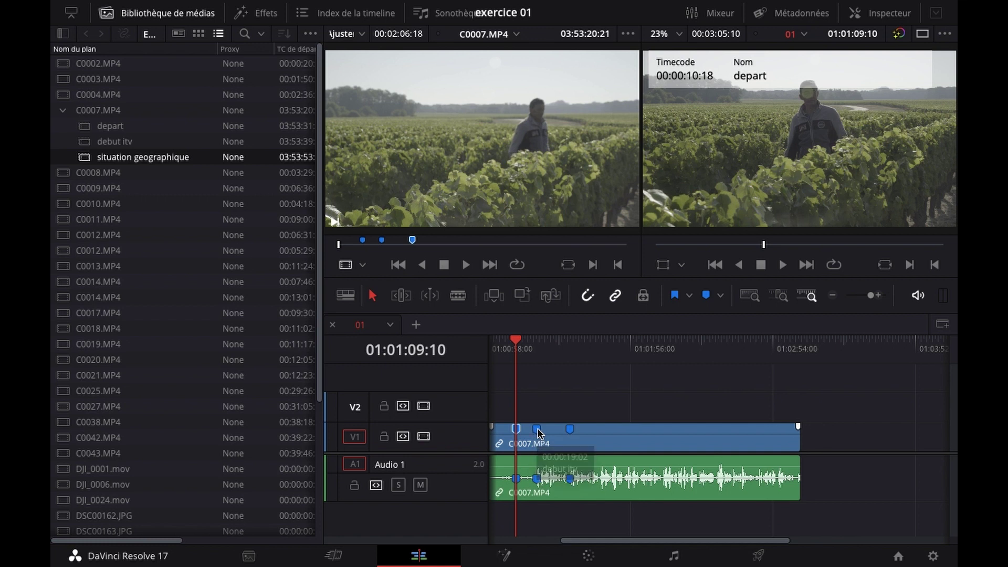
click(571, 430)
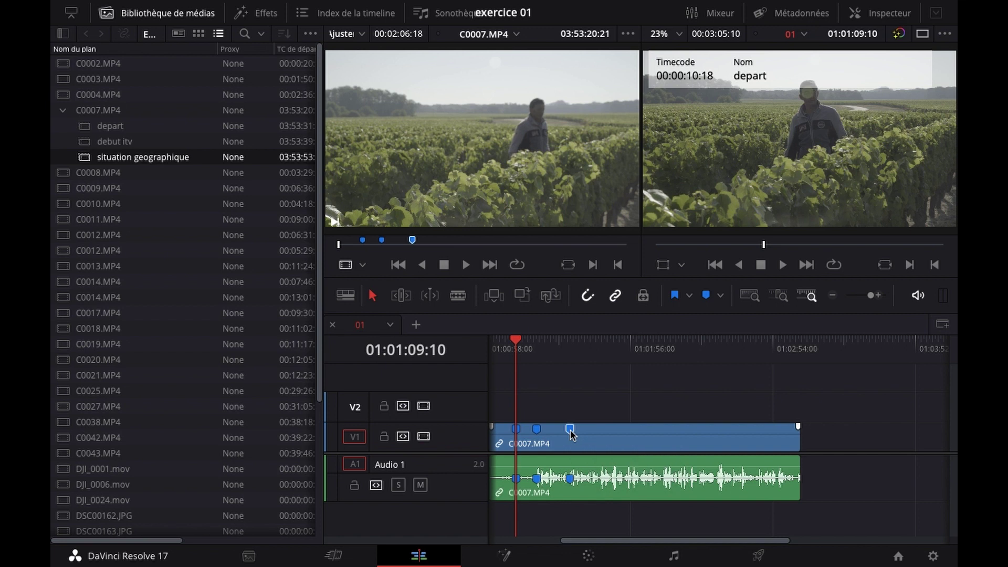
double_click(536, 430)
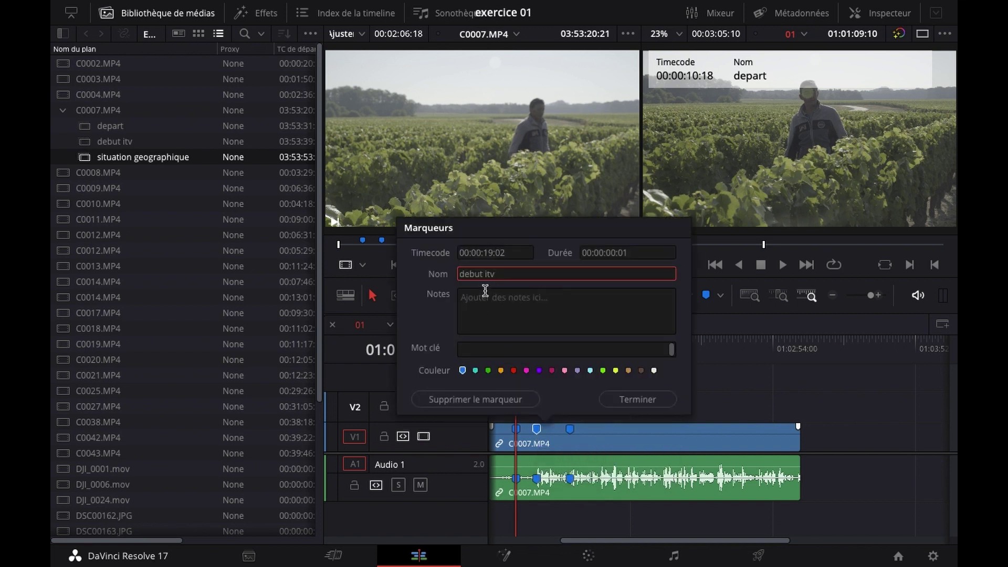
click(630, 400)
click(537, 342)
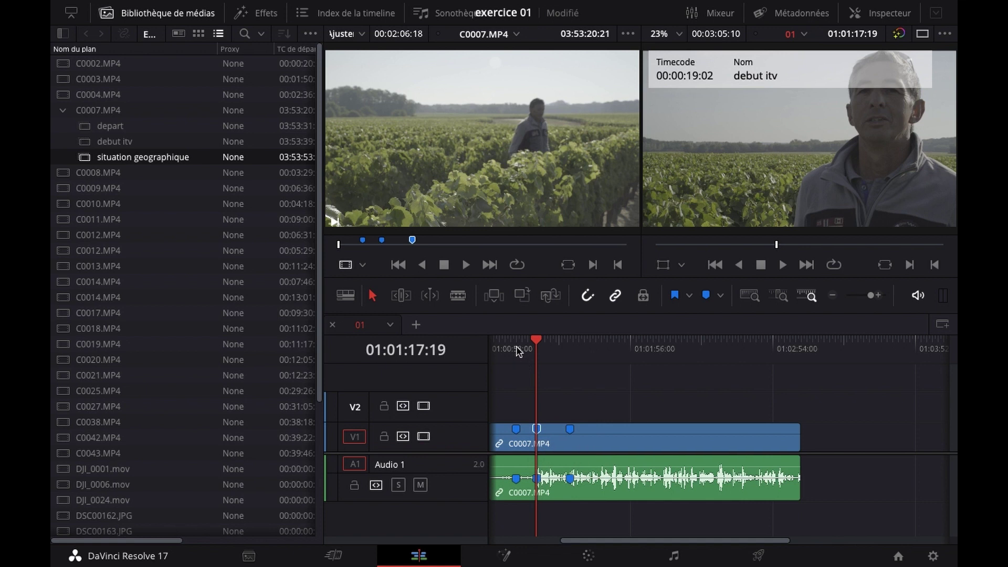
click(516, 348)
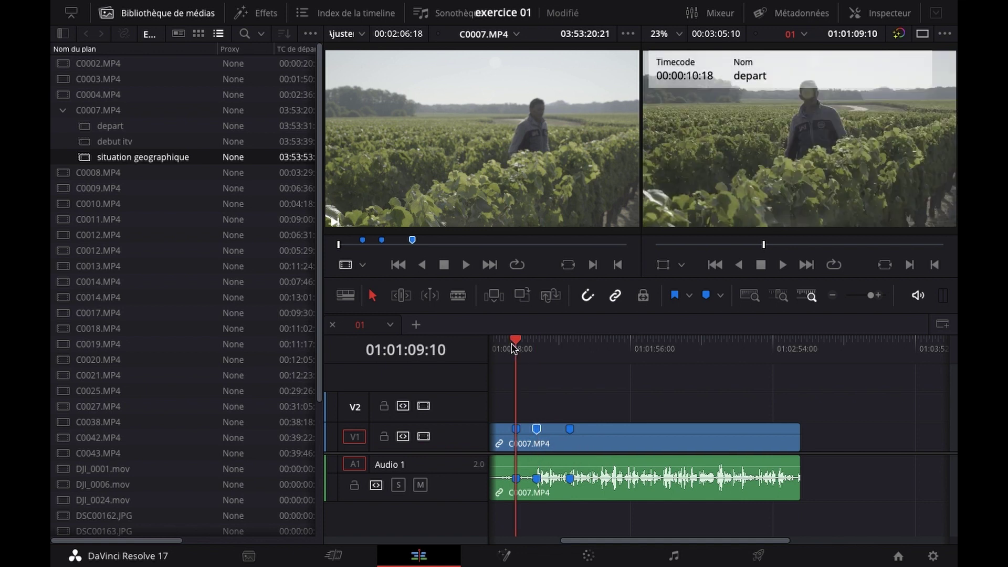
Delete the "depart" marker from the video part of timeline clip C0007.MP4, check the remaining markers, and undo the deletion.
double_click(516, 429)
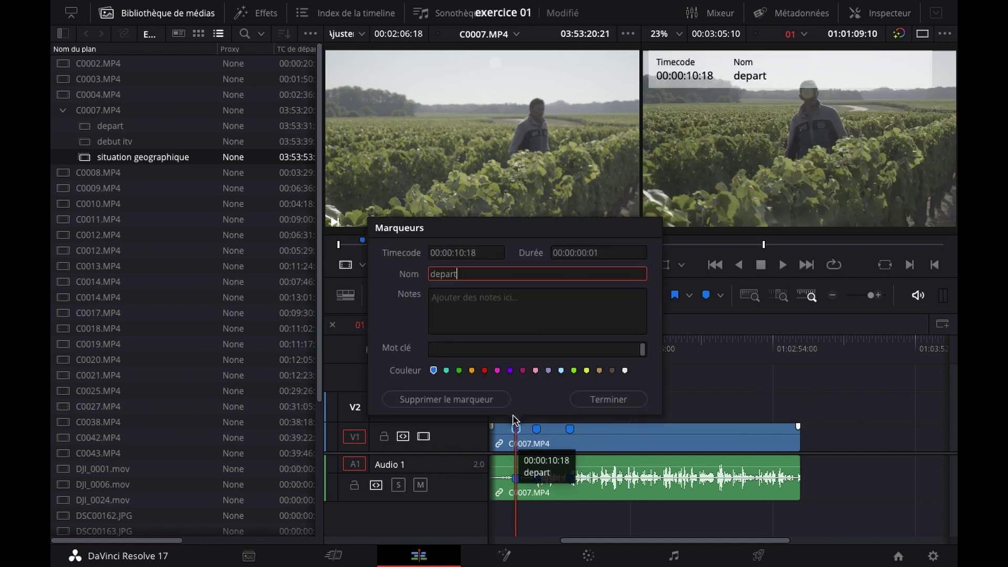
click(456, 402)
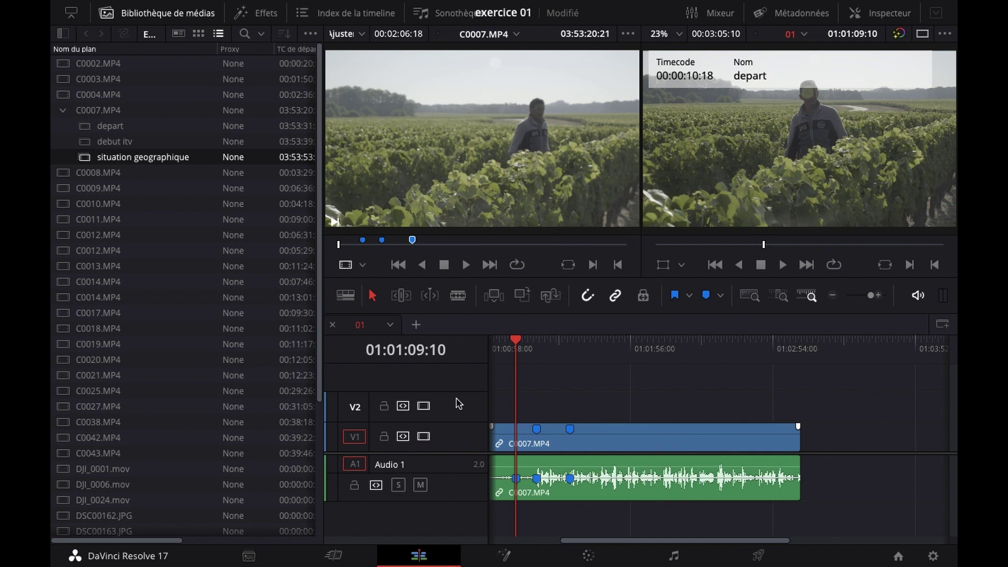
mouse_move(517, 481)
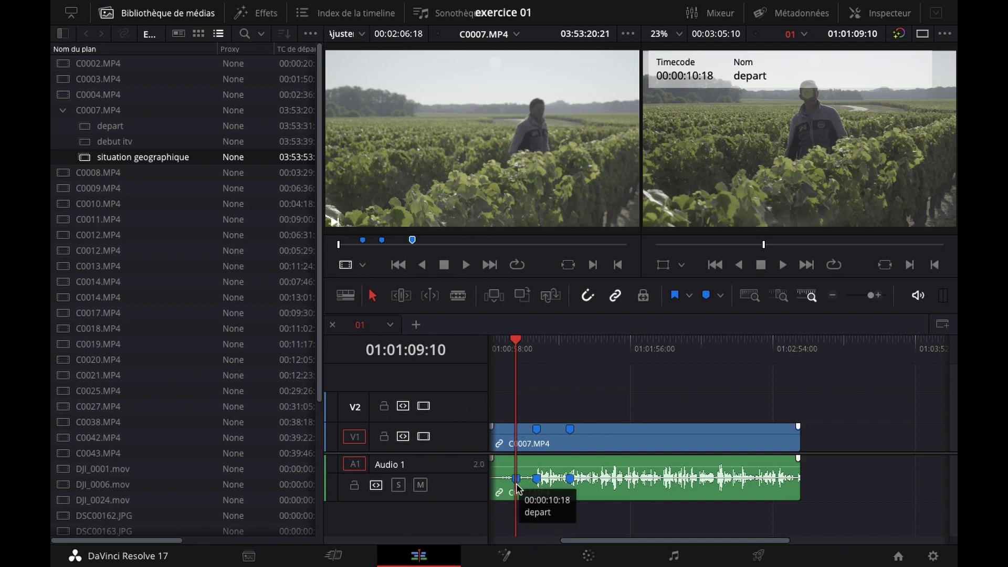
mouse_move(542, 429)
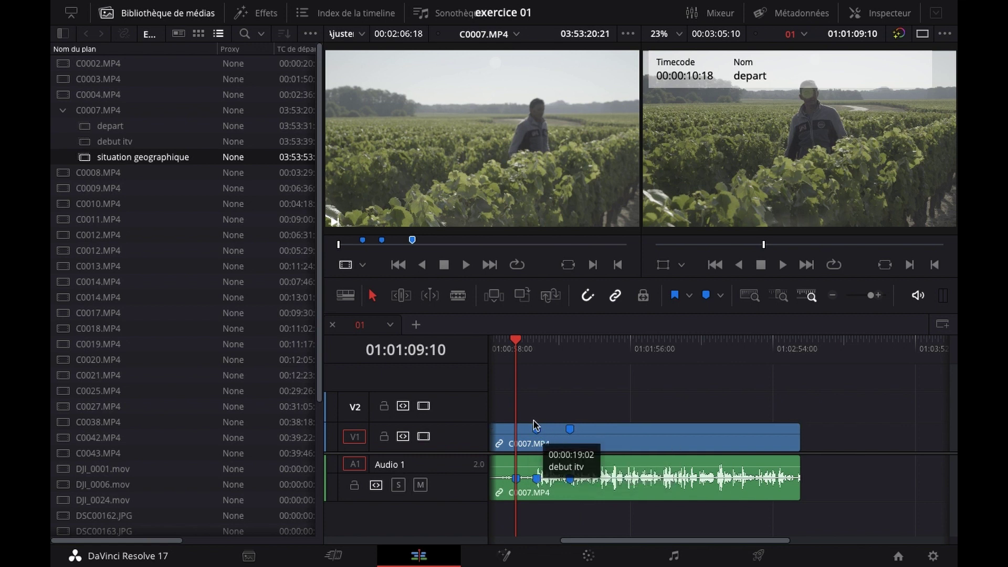
key(m)
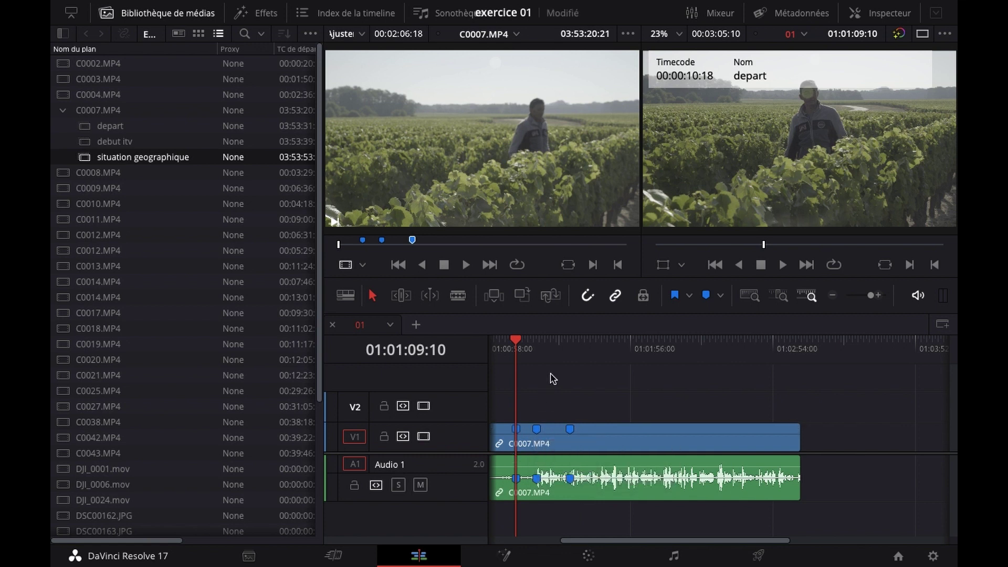
Delete the "depart" marker at 03:53:31:14 from source clip C0007.MP4, and restore it.
click(363, 243)
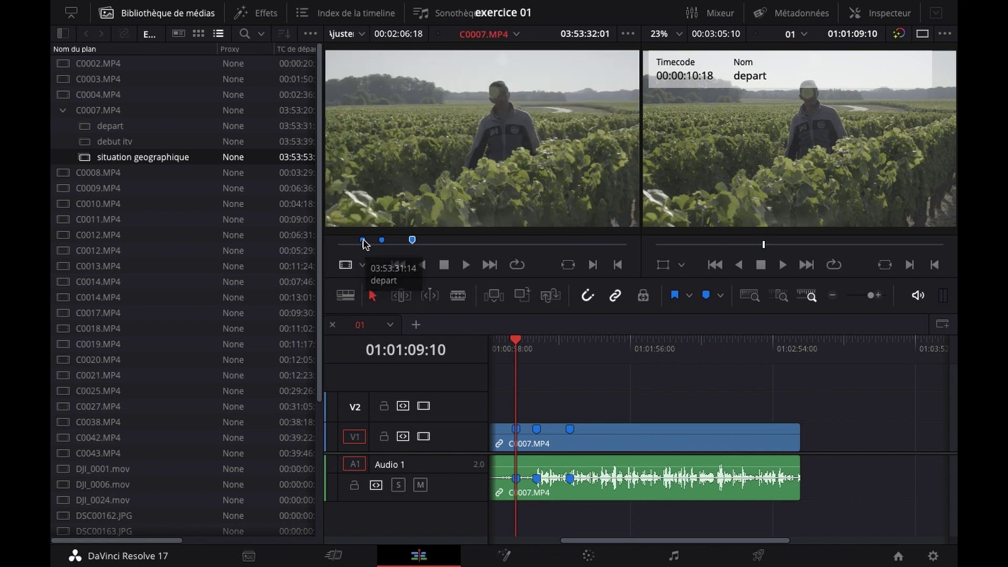
double_click(362, 241)
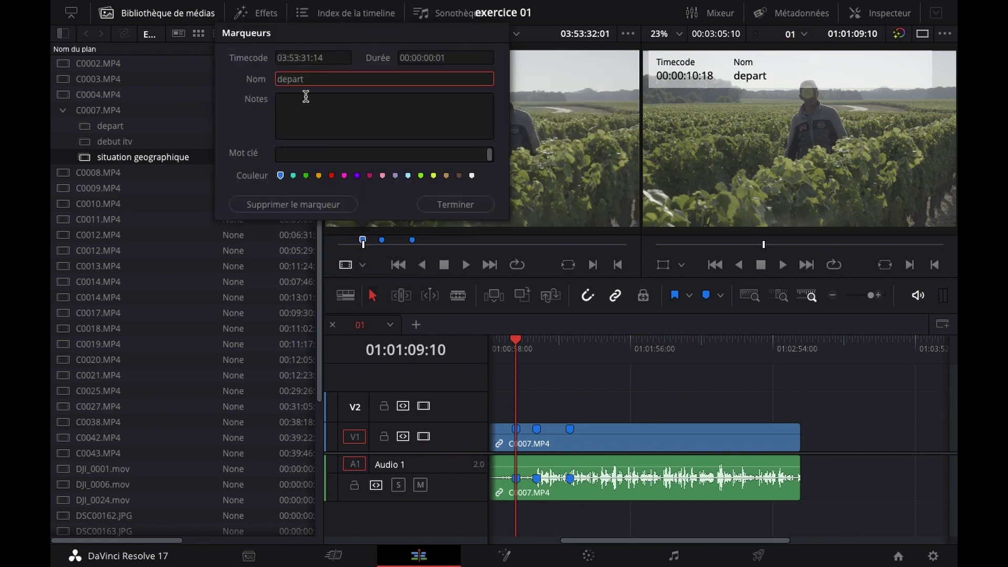
click(292, 207)
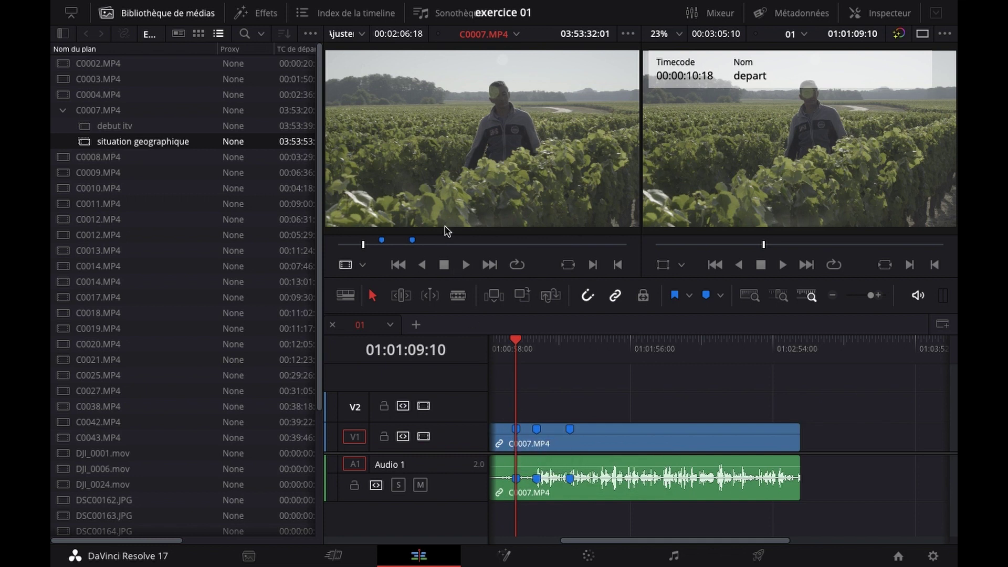
mouse_move(439, 206)
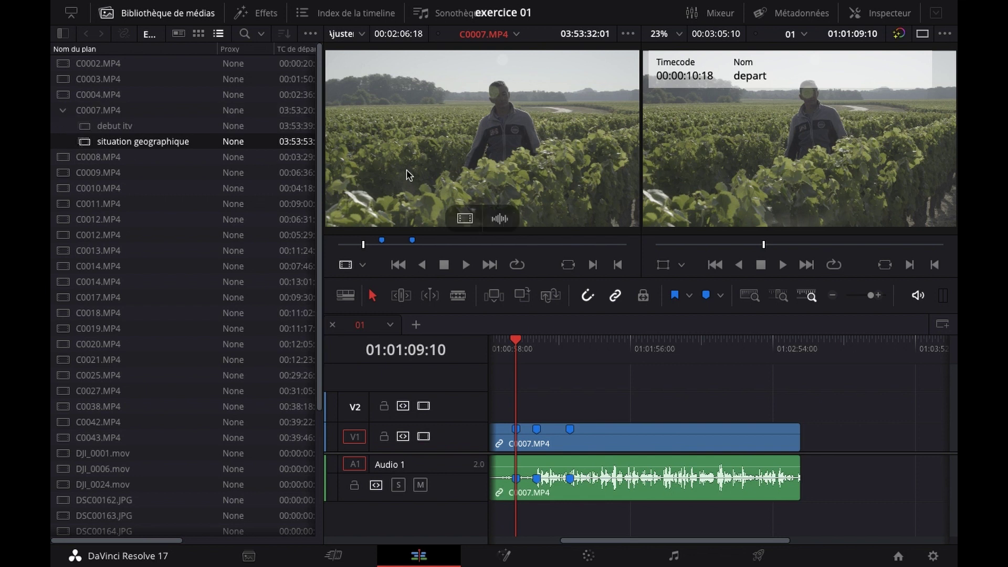
key(m)
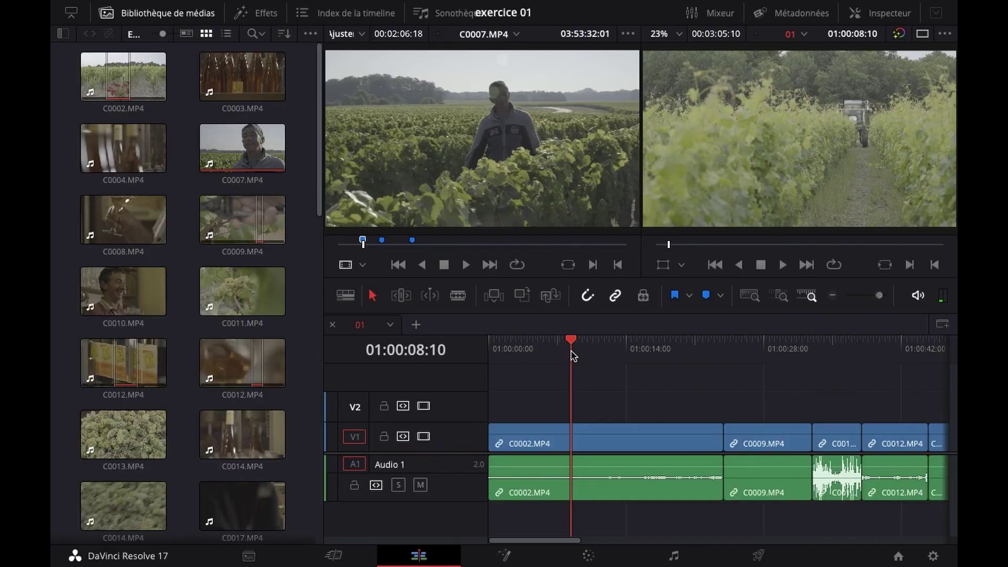
Split C0002.MP4 at 01:00:04:24 on timeline 01 and ripple-delete its second part.
drag(573, 342, 475, 347)
key(space)
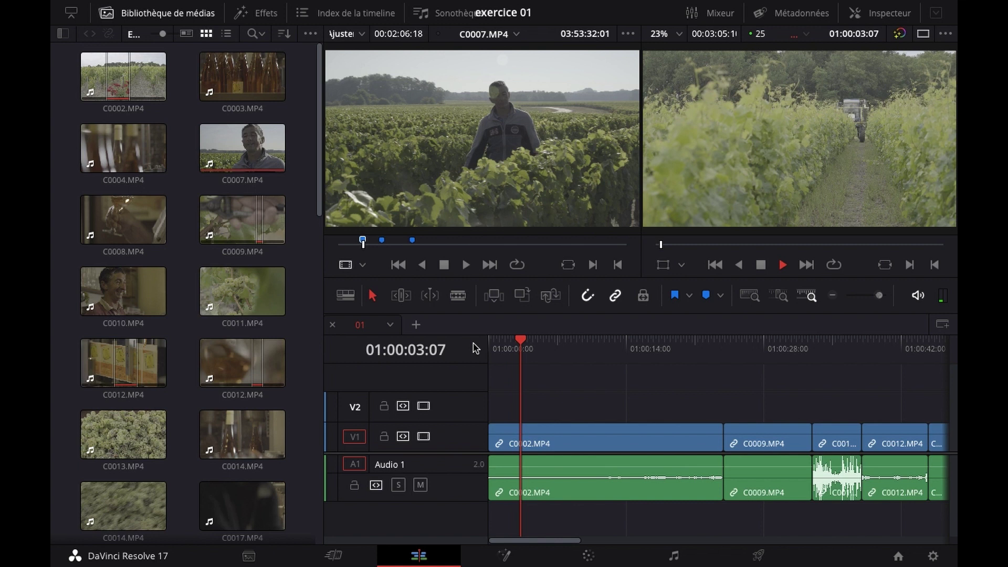
key(space)
key(ctrl+b)
key(s)
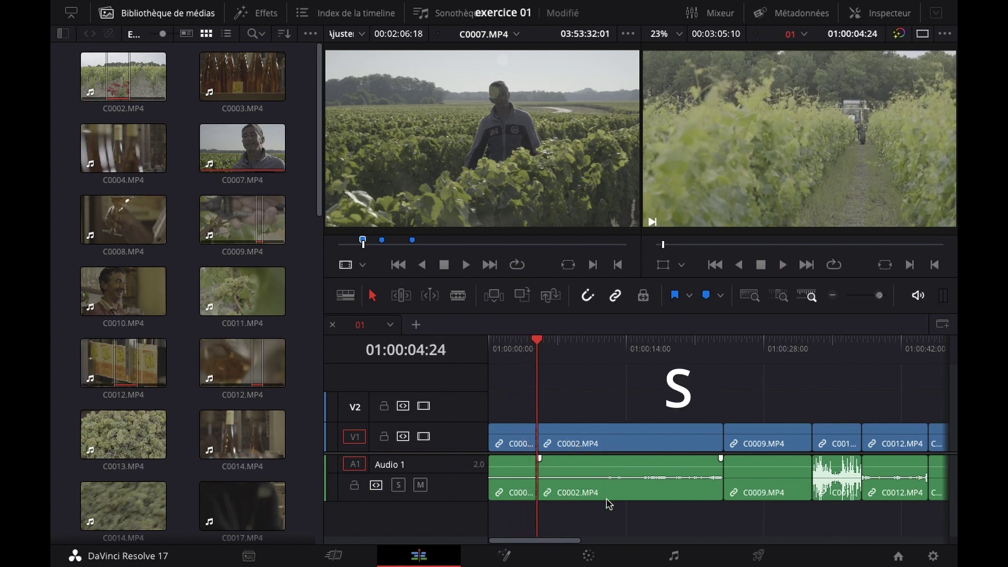
click(629, 428)
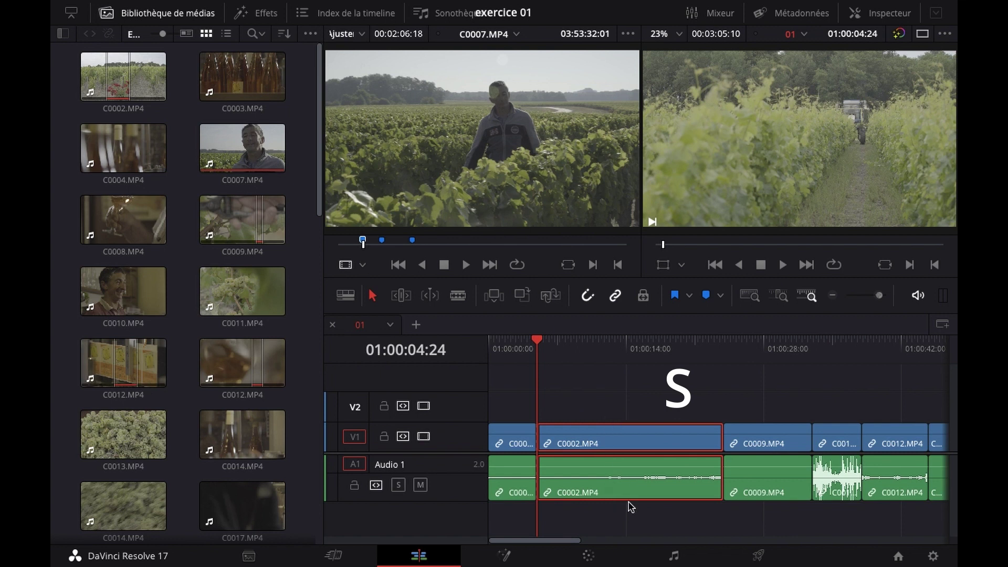
key(x)
Split the bottle-label clip on timeline 01 at 01:00:16:13 and ripple-delete its second part.
key(space)
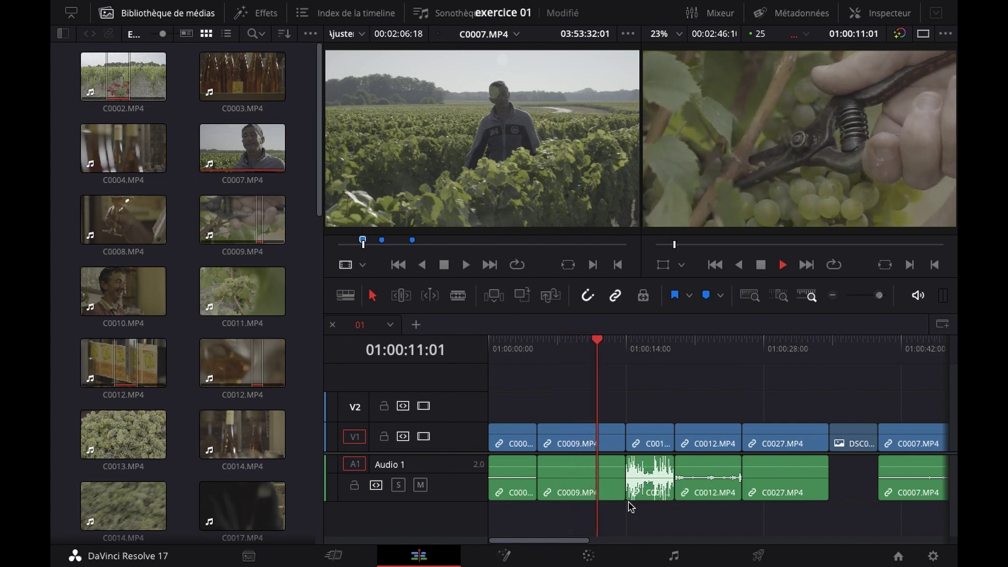
key(space)
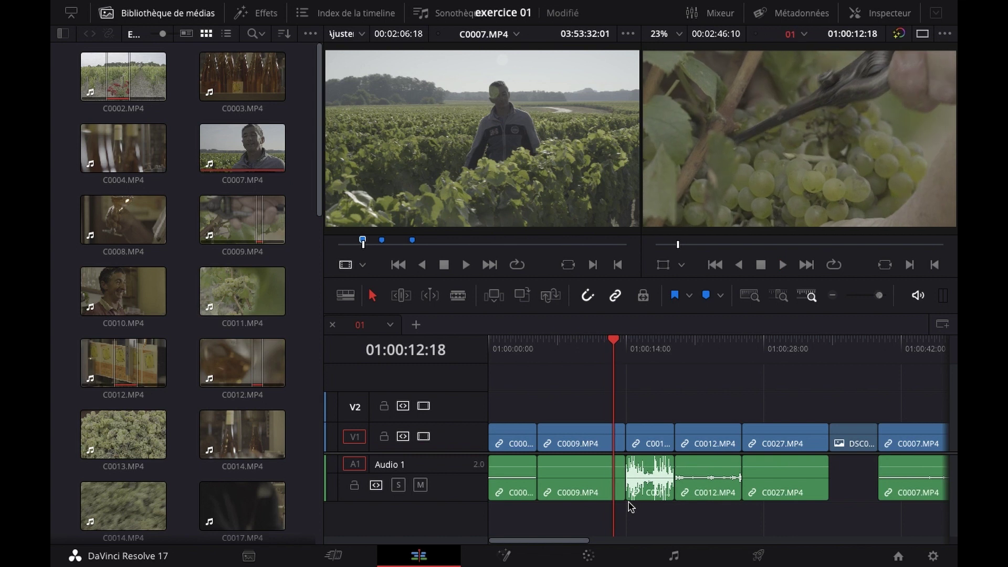
key(space)
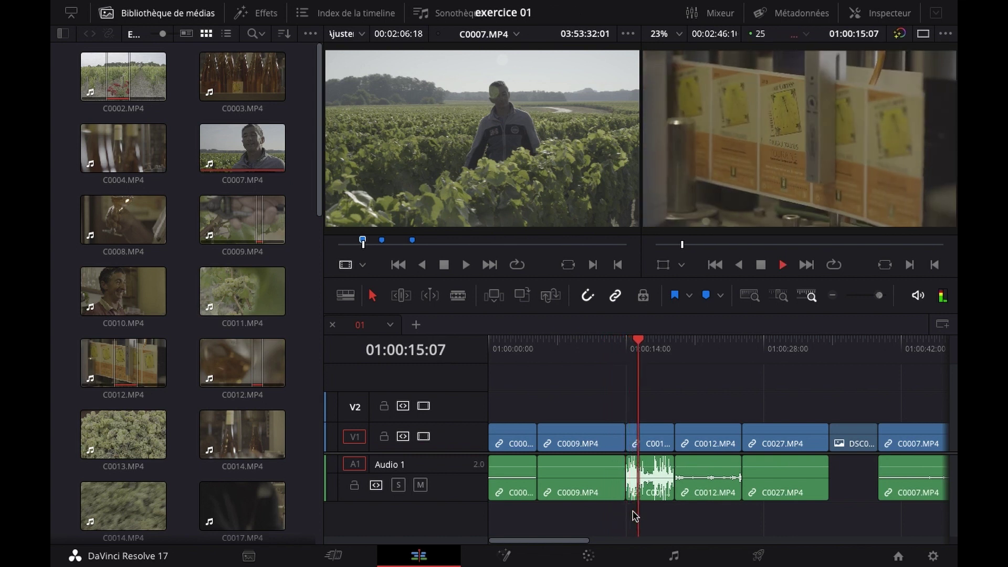
key(XF86AudioMute)
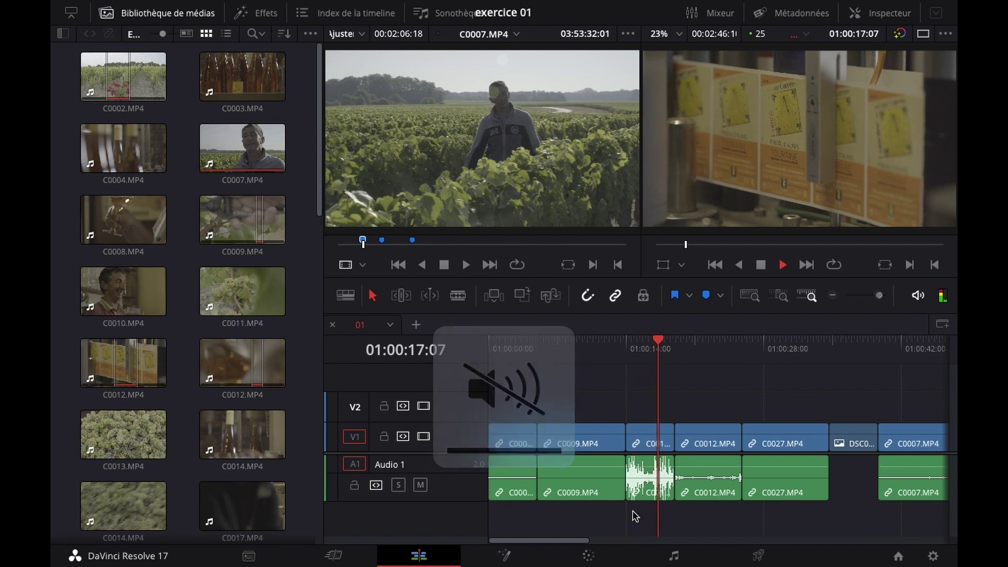
key(space)
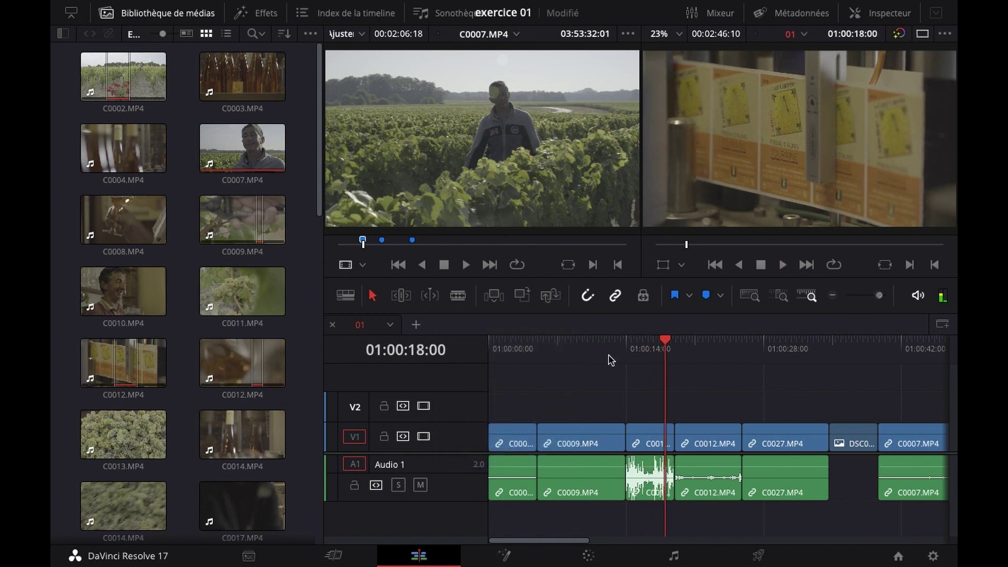
click(609, 359)
key(space)
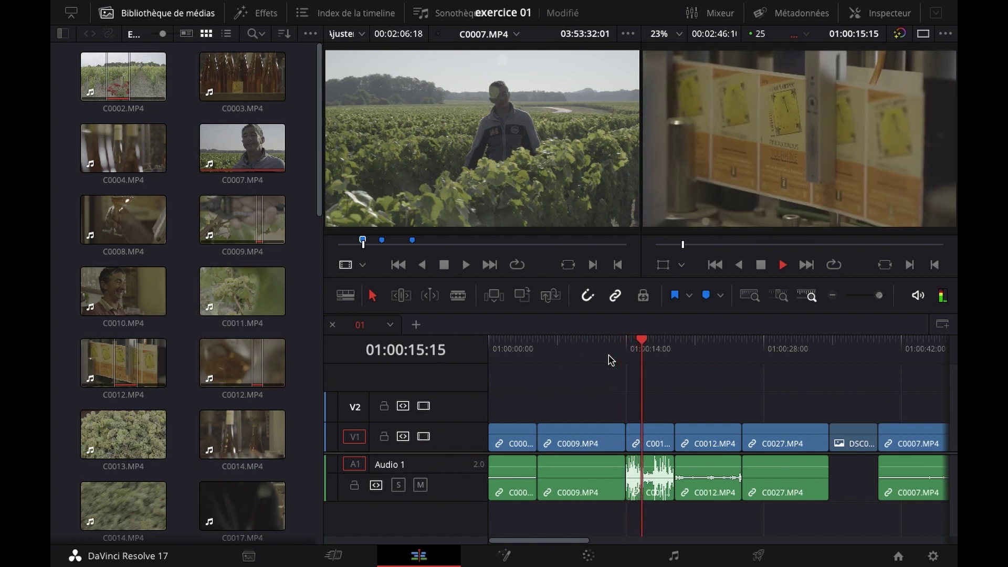
key(space)
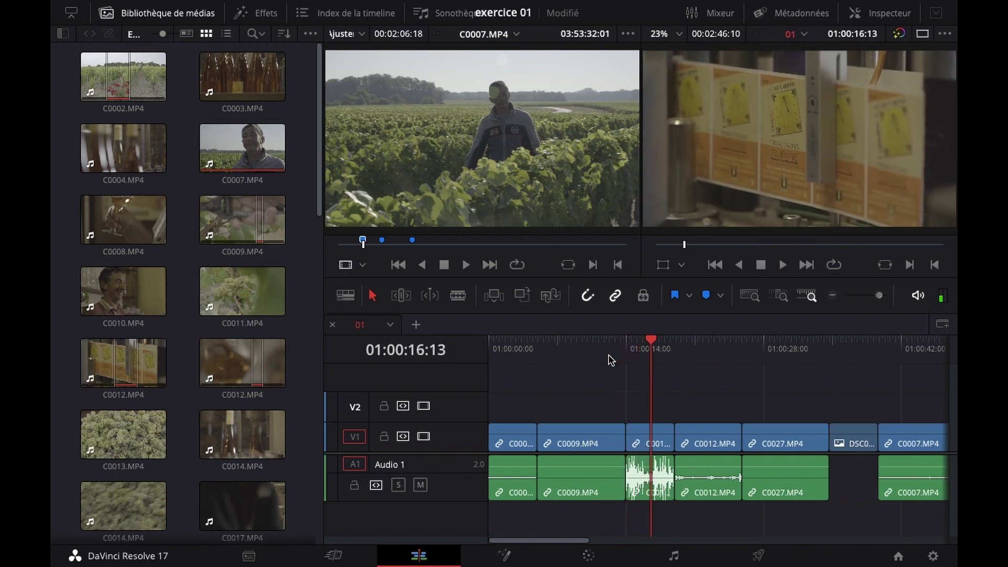
key(s)
click(663, 446)
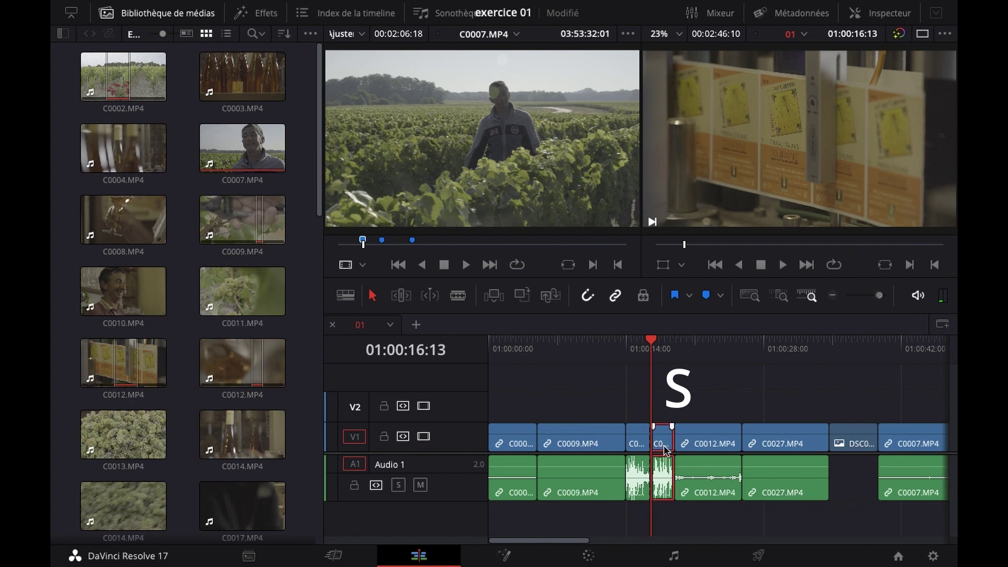
key(Delete)
key(x)
Split the wine-glass clip C0012.MP4 about five seconds after its start and ripple-delete its second part.
key(space)
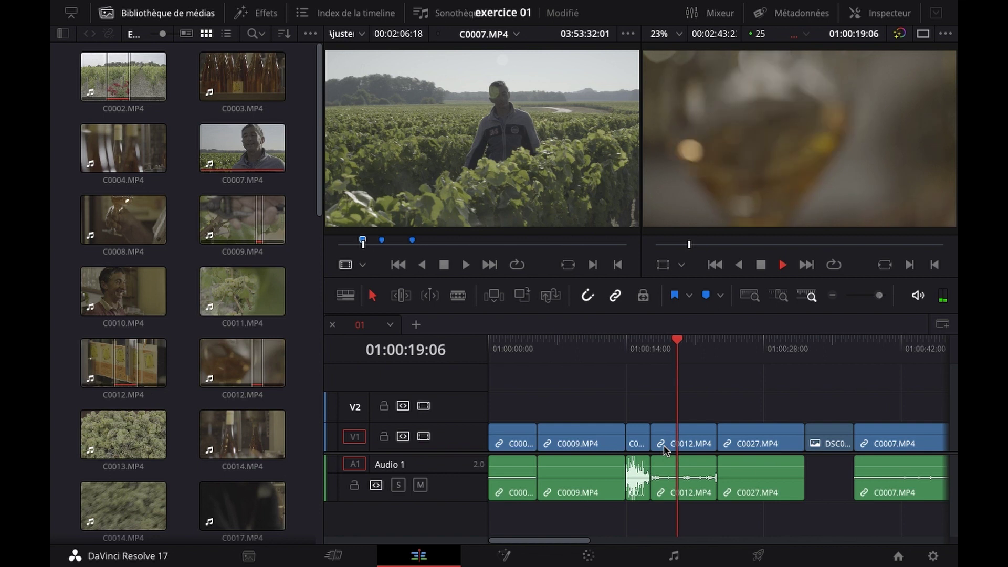
key(space)
key(s)
click(709, 448)
key(BackSpace)
key(x)
Ripple-trim the end of C0027.MP4 to 01:00:28:15 on timeline 01.
key(space)
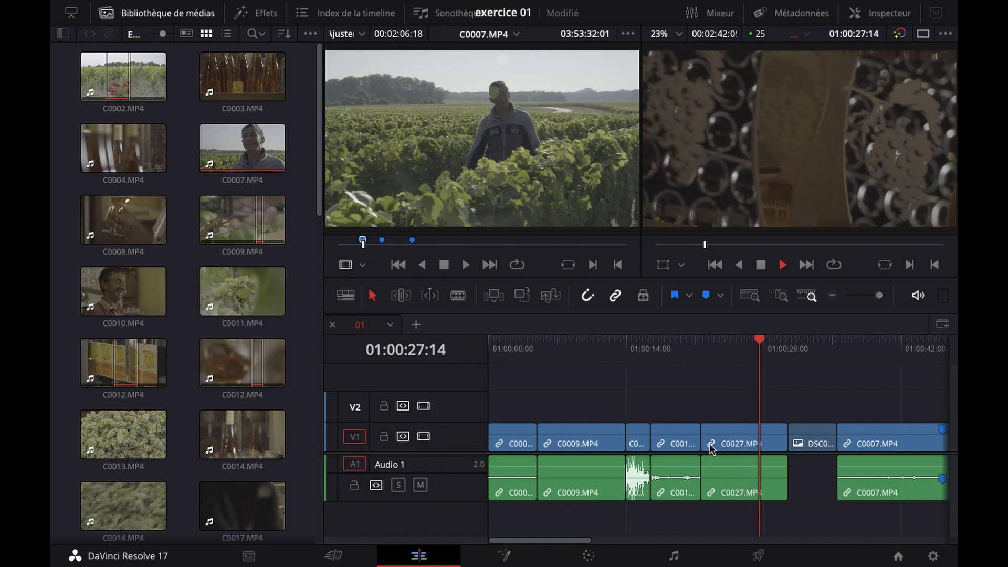
key(space)
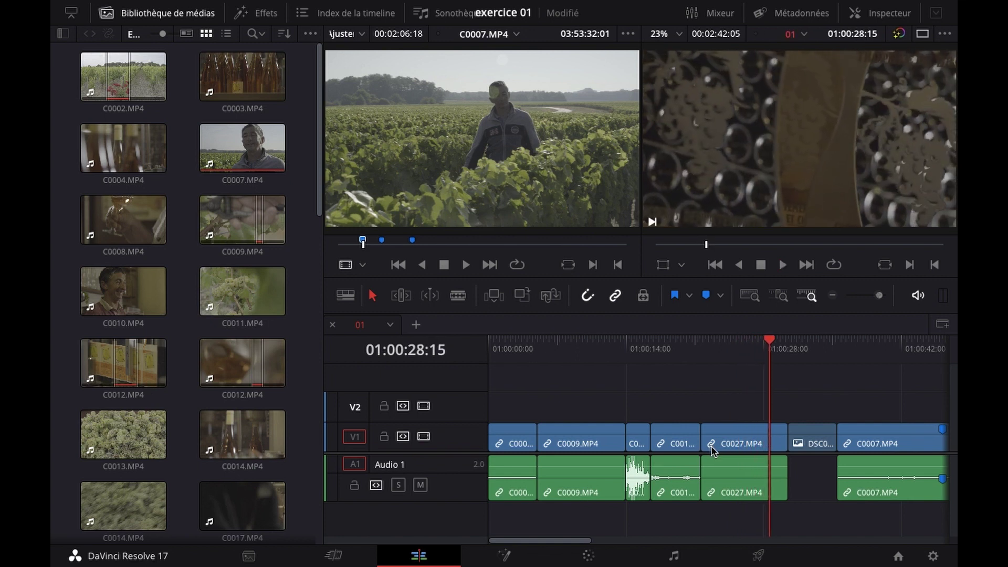
key(ctrl+shift+x)
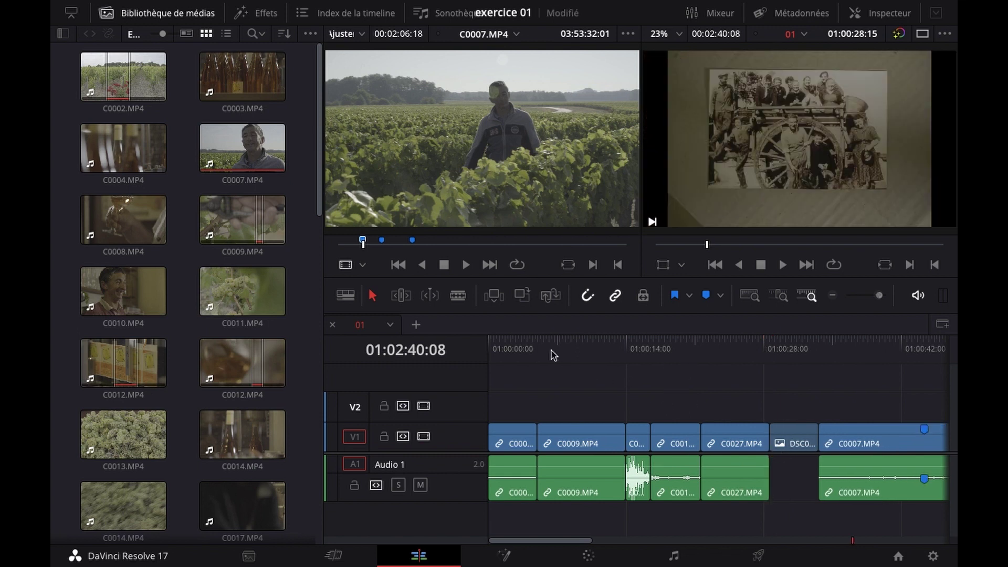
Play timeline 01 from its start to 01:00:25:17 to review the shortened shots.
drag(525, 346, 480, 351)
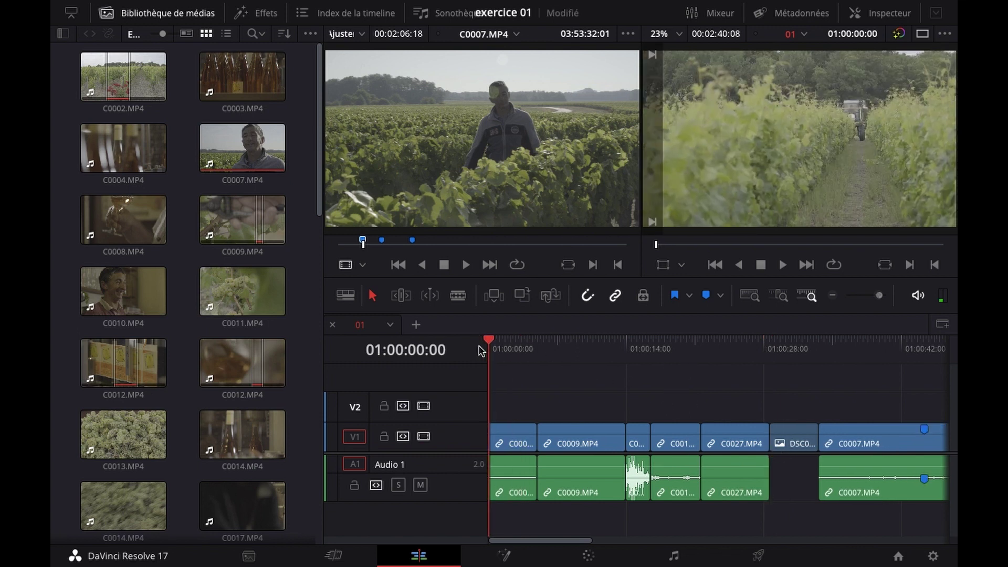
key(space)
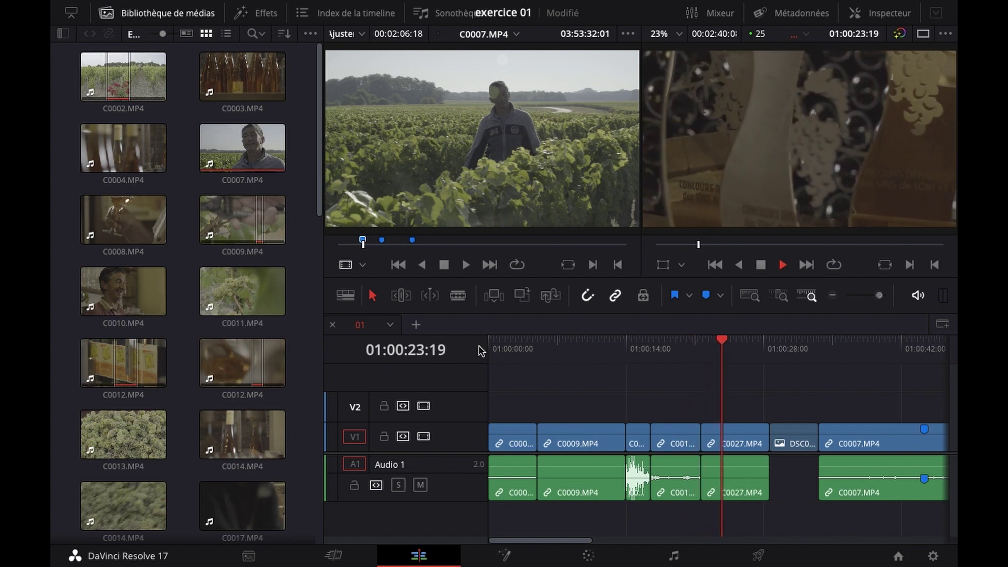
key(space)
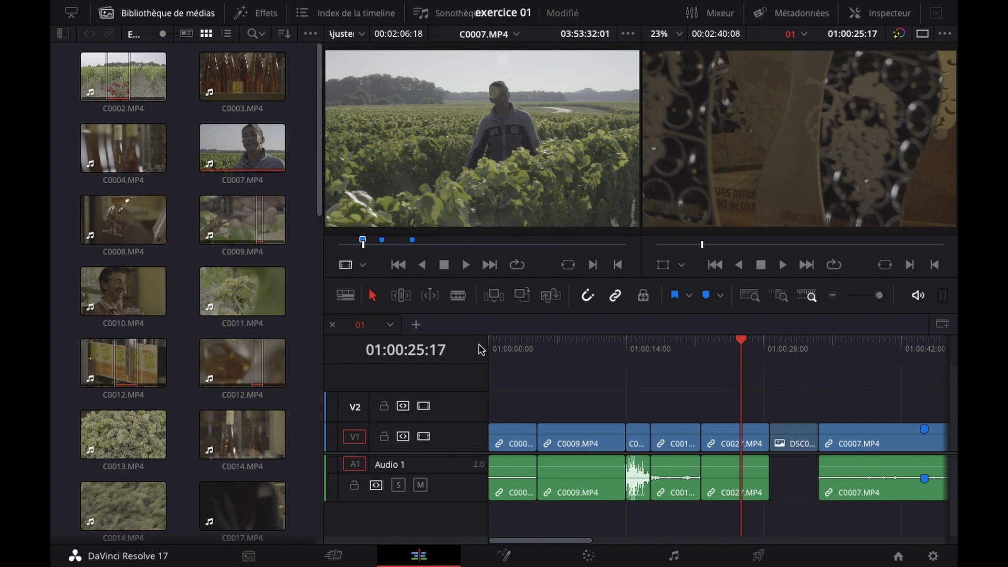
Move C0027.MP4 between C0002.MP4 and C0009.MP4 on timeline 01, shifting the other clips without overwriting them.
click(722, 448)
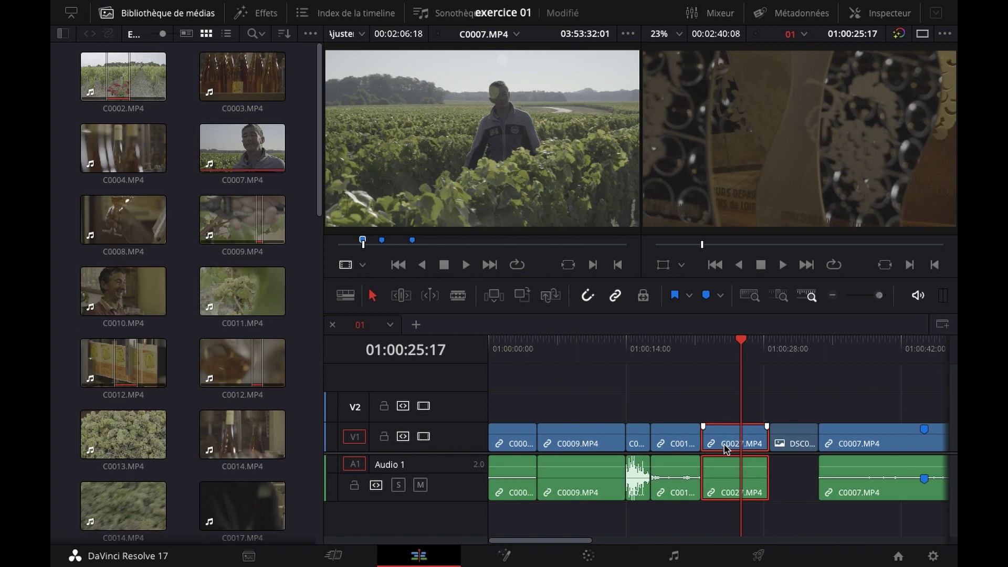
drag(724, 447, 543, 453)
key(super+z)
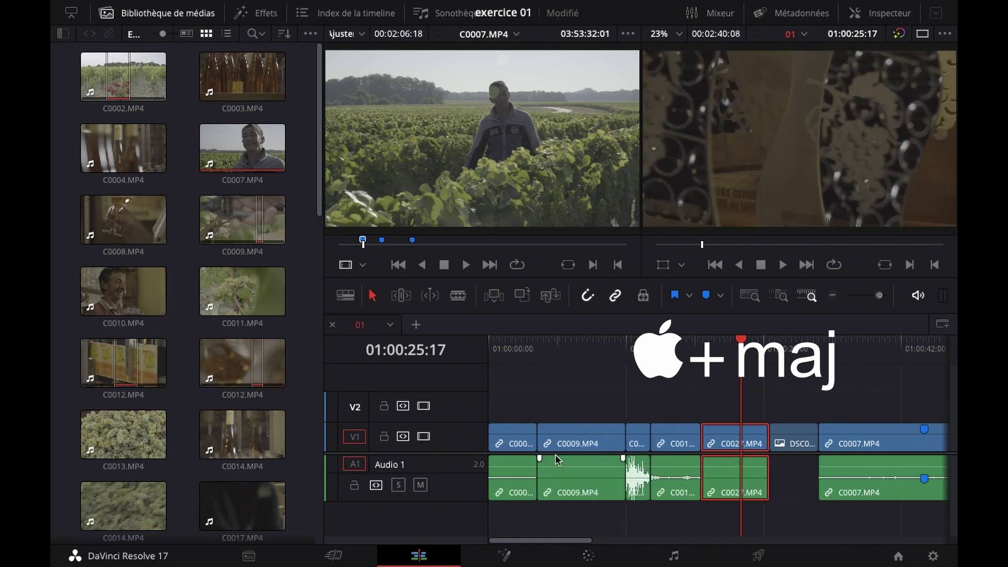
drag(720, 434, 550, 434)
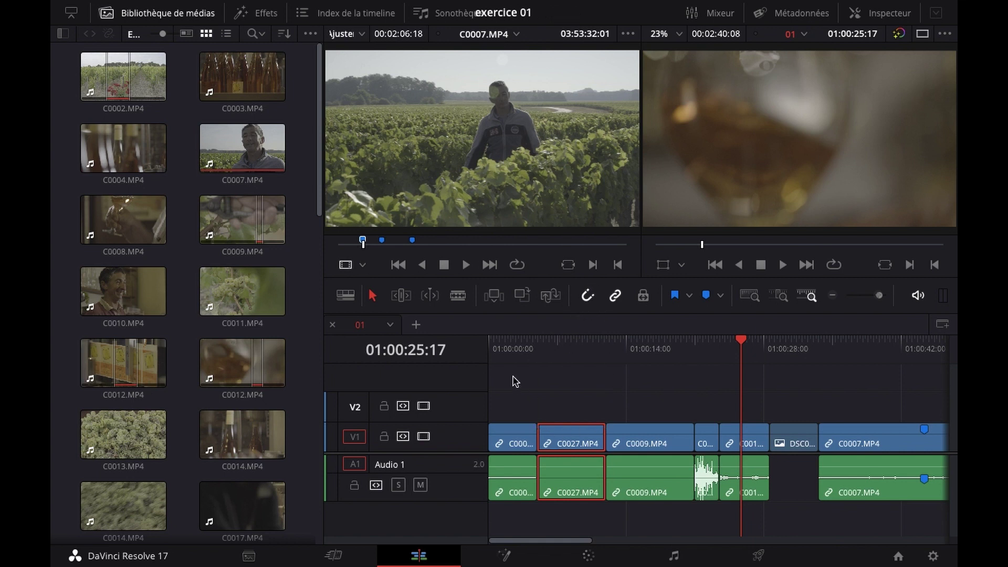
Split C0009.MP4 at 01:00:16:15 and ripple-delete its second part.
click(509, 360)
key(space)
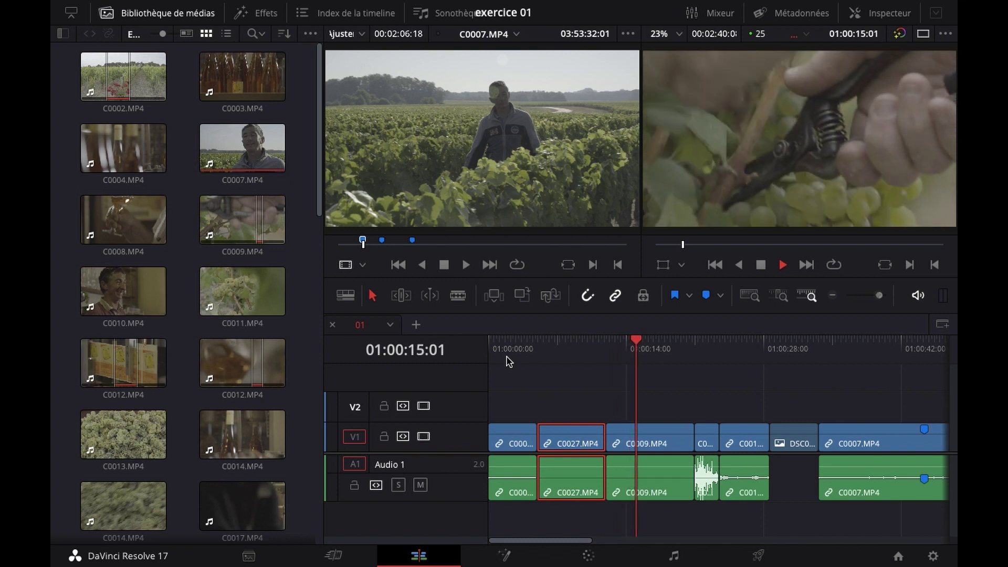
key(space)
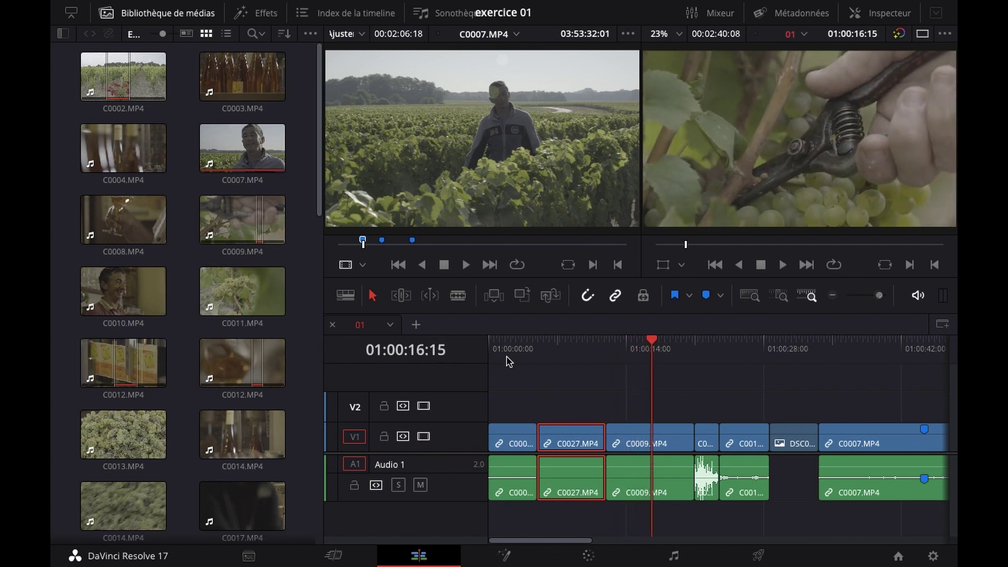
key(ctrl+b)
click(668, 437)
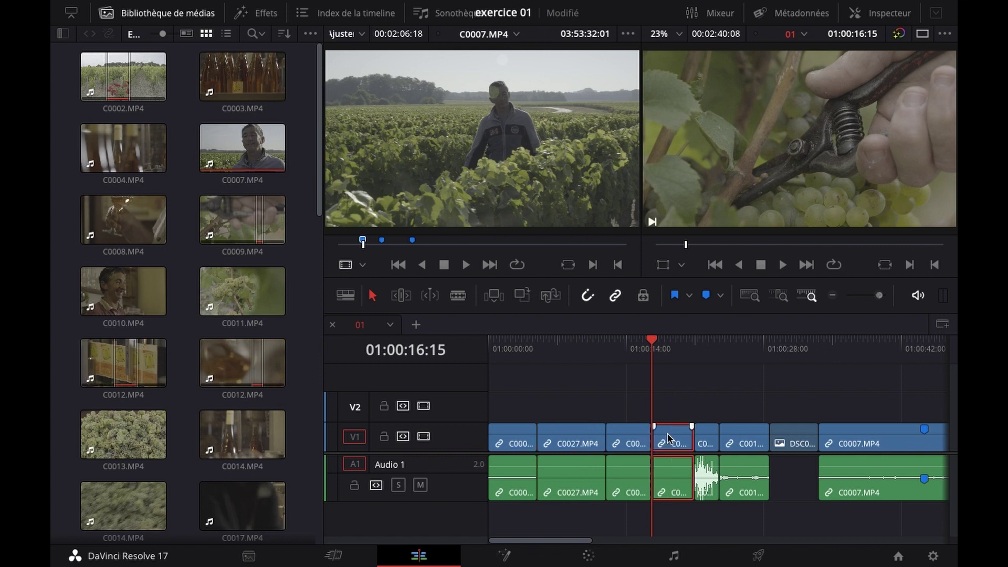
key(Delete)
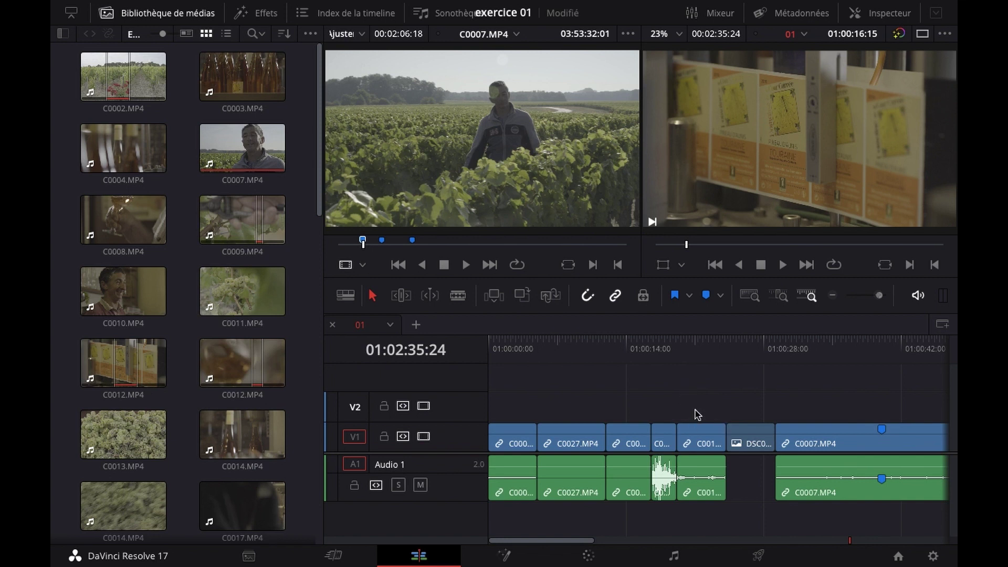
Move the bottle-label and wine-glass clips together ahead of C0009.MP4 without overwriting it, and play back the start of the timeline.
click(700, 440)
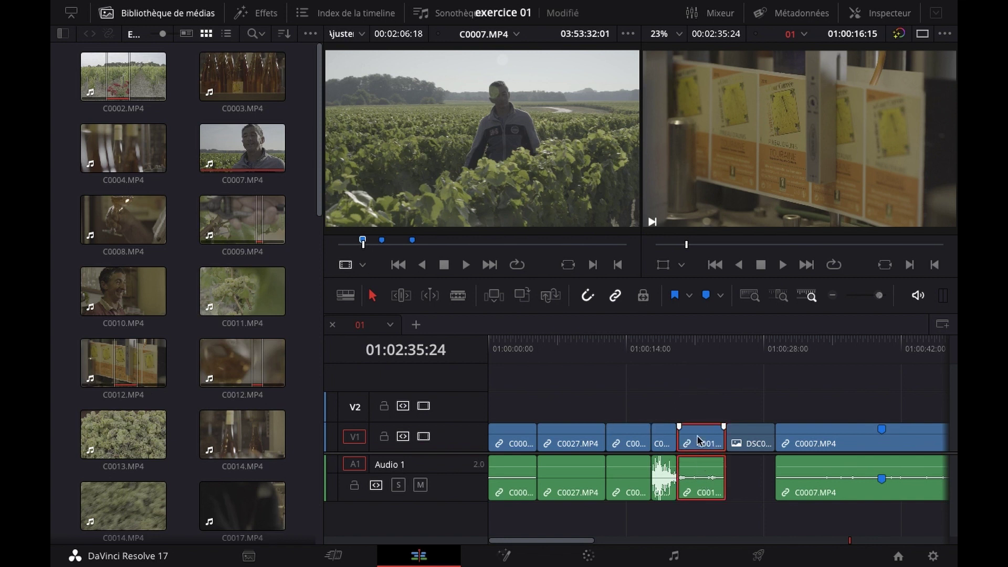
ctrl+click(671, 439)
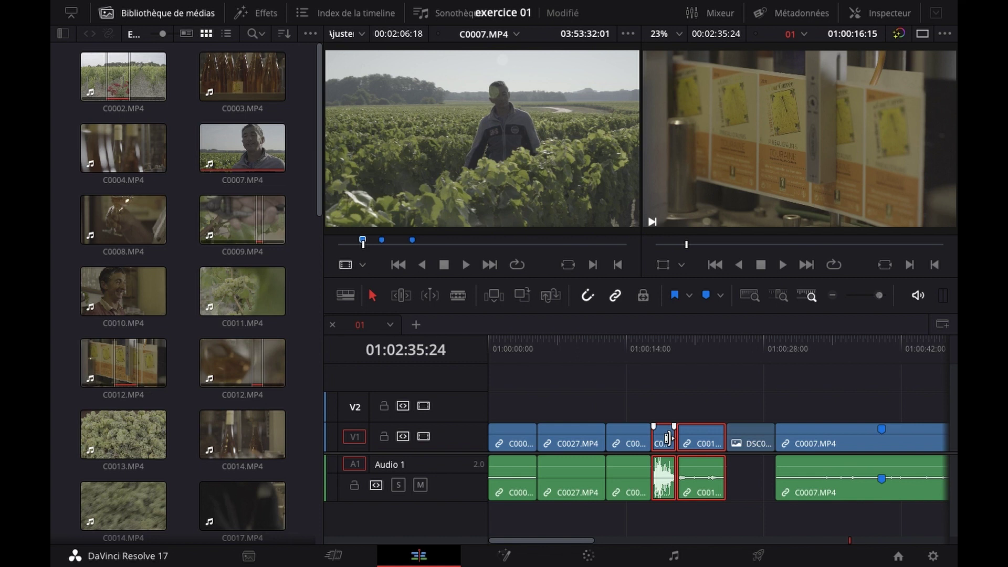
drag(695, 440, 651, 440)
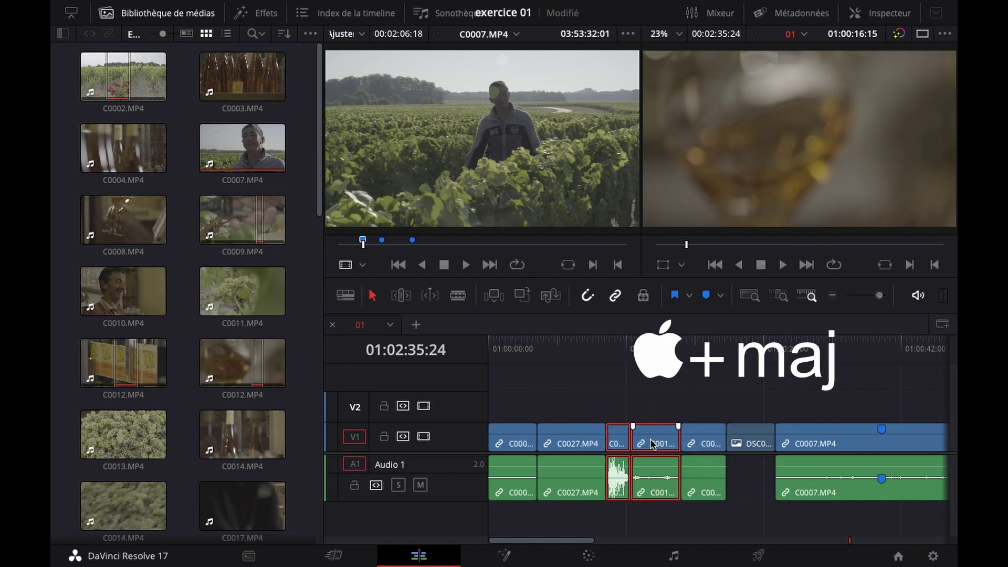
click(585, 348)
key(space)
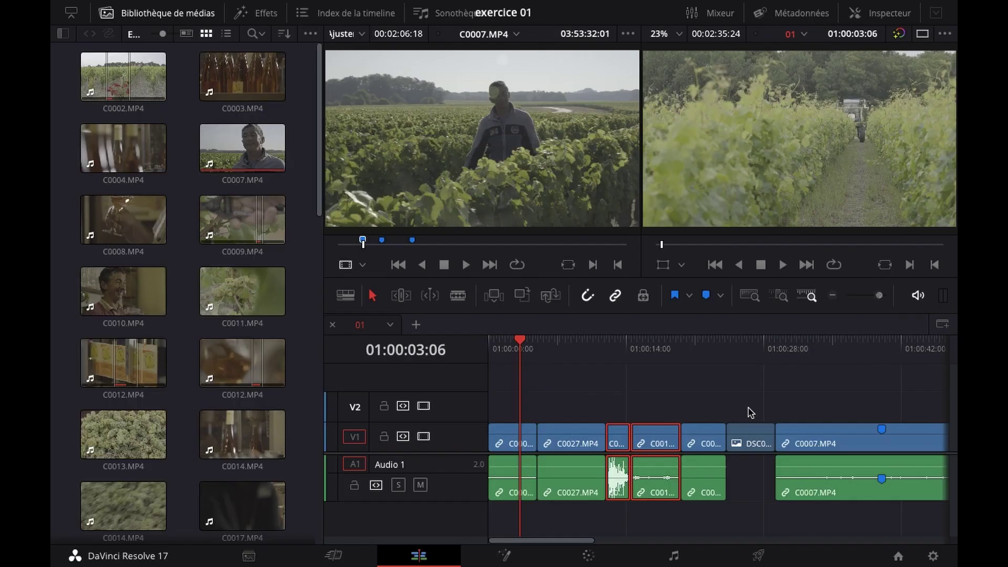
Cue to photo DSC00165.JPG at 01:00:26:09, show its video properties in the Inspector, and hide the media library.
drag(559, 349, 558, 351)
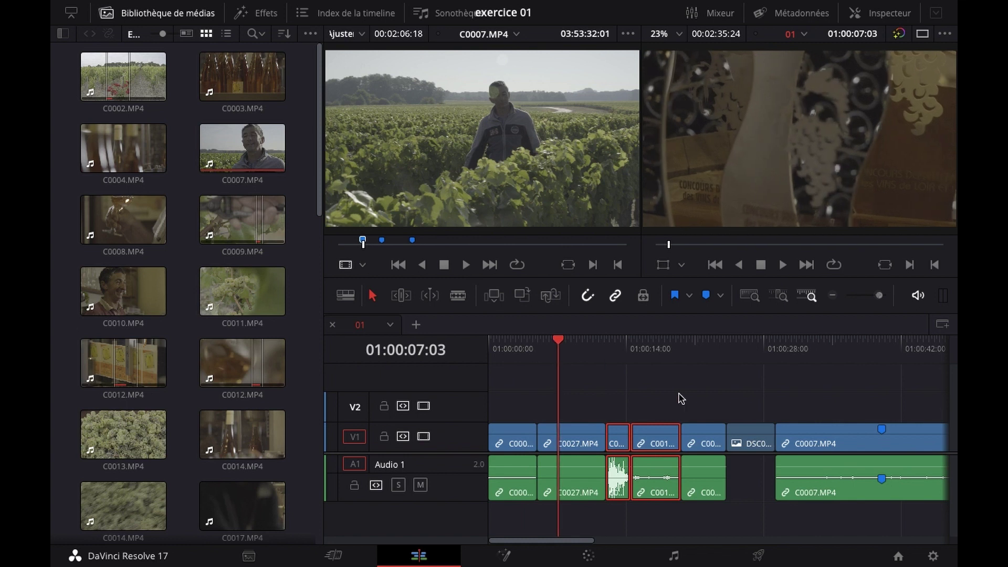
click(748, 350)
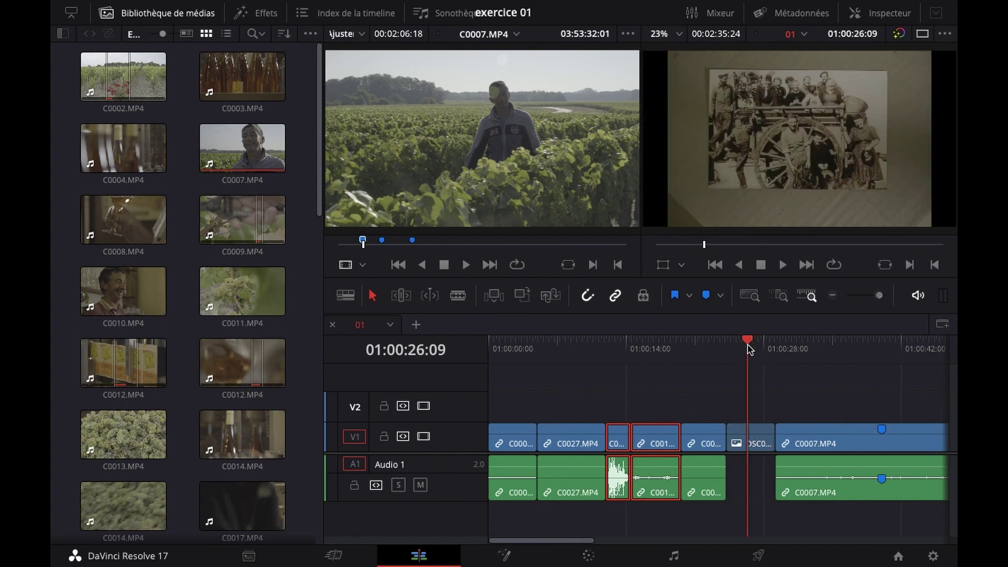
click(751, 439)
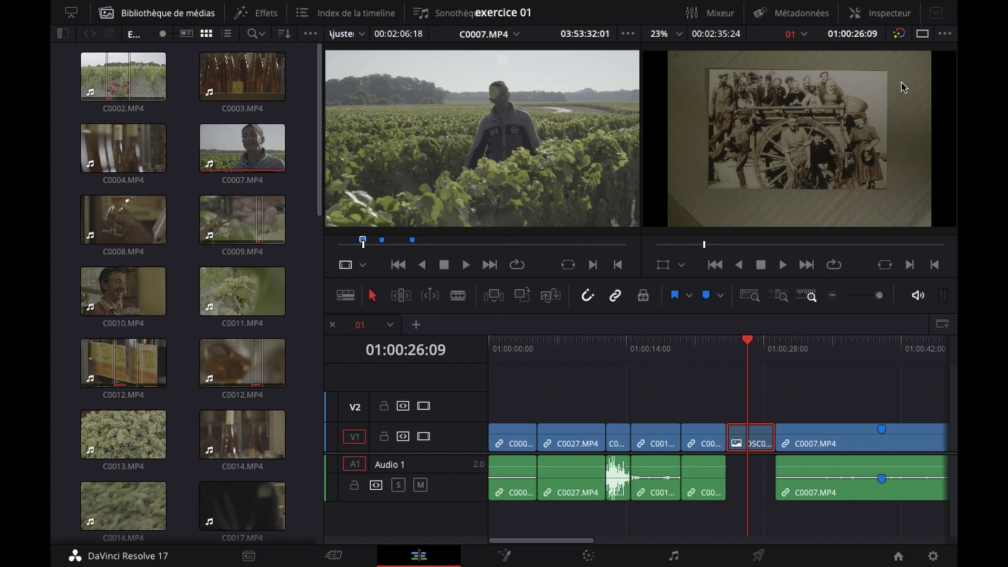
click(468, 219)
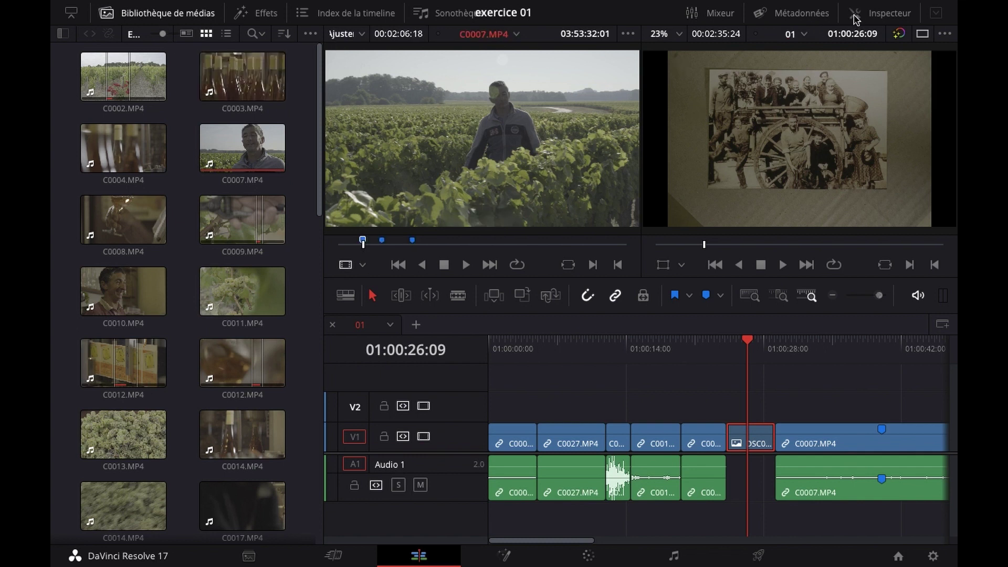
click(856, 16)
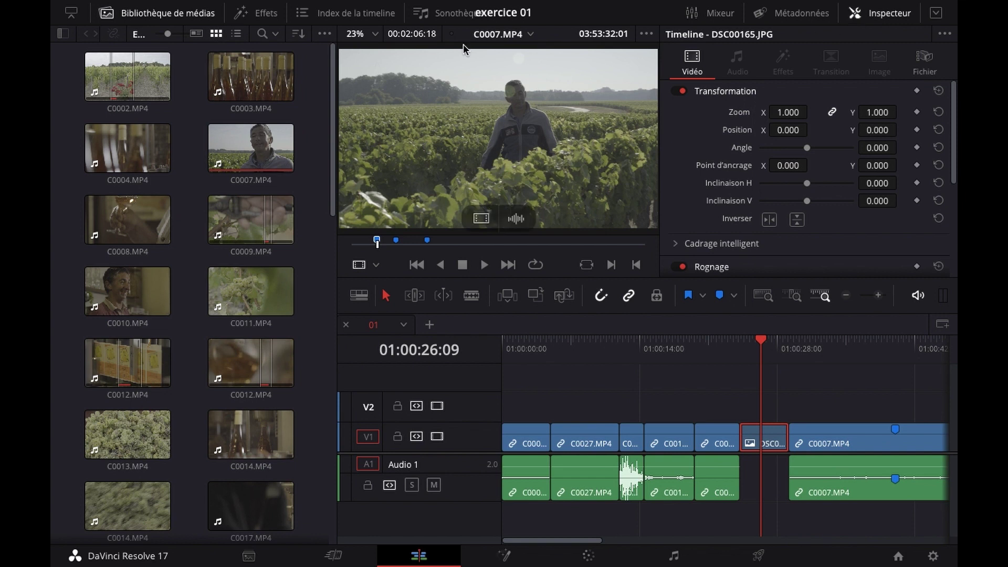
click(104, 17)
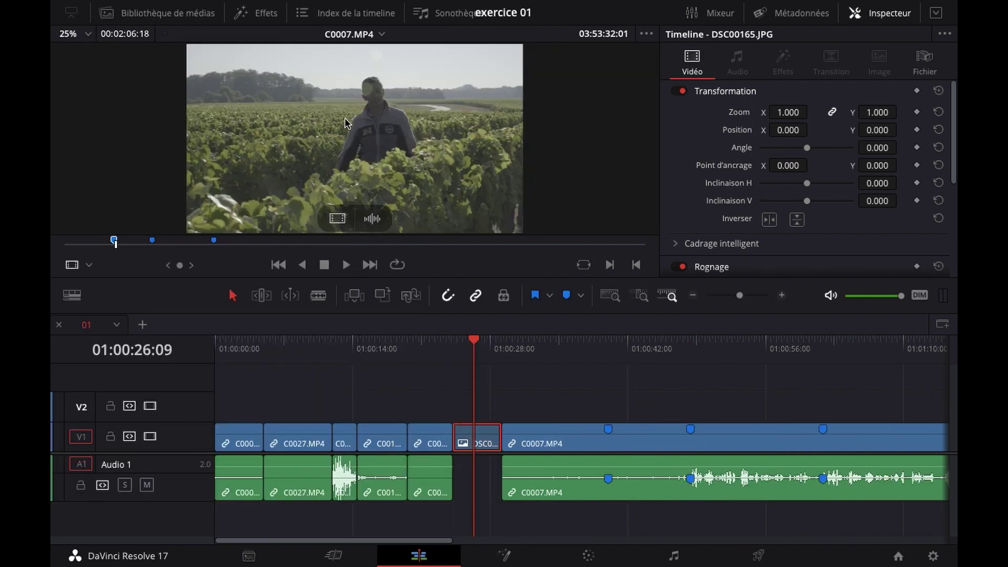
click(487, 443)
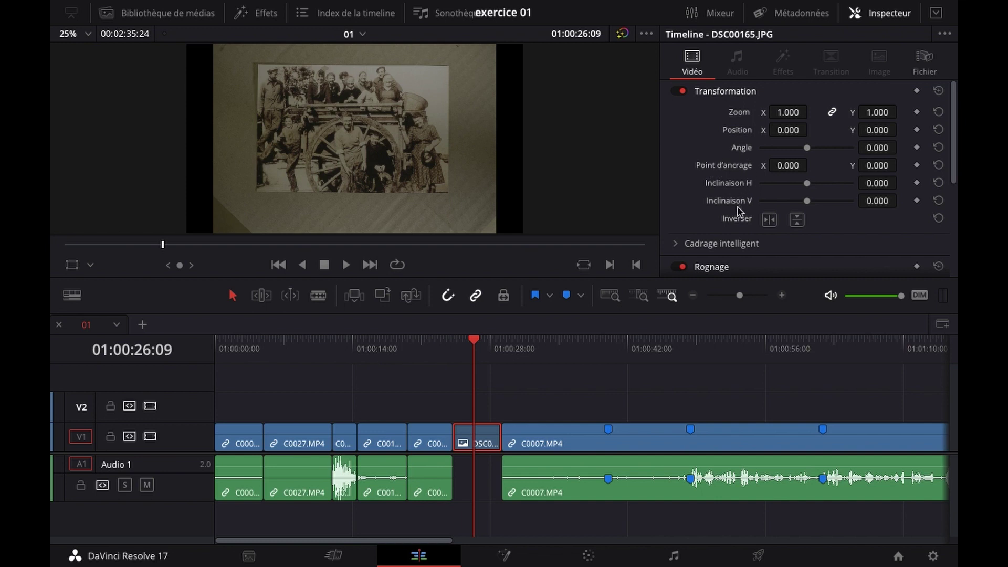
Crop about 247 off the left side of photo DSC00165.JPG.
scroll(738, 210, down, 3)
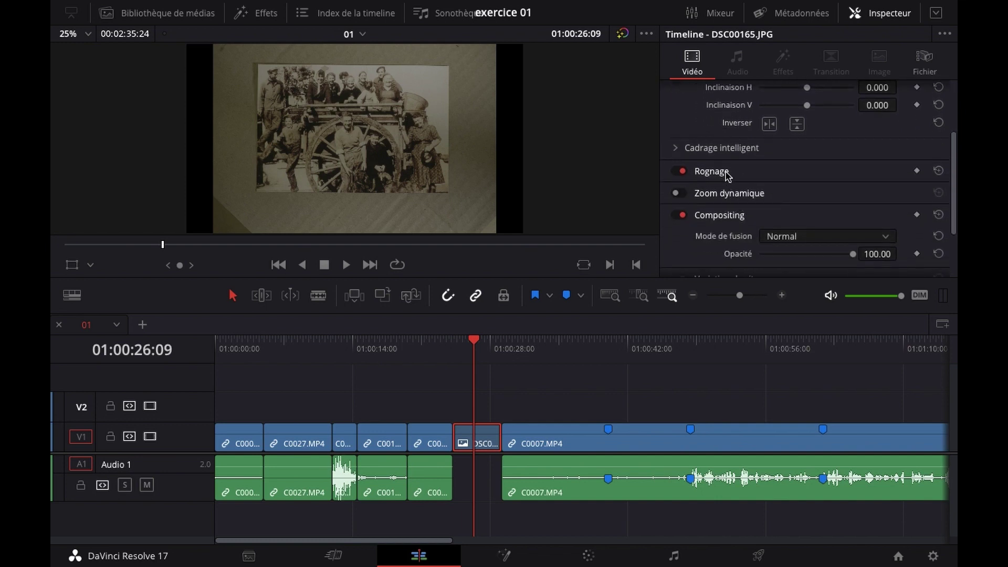
click(711, 172)
drag(760, 193, 776, 196)
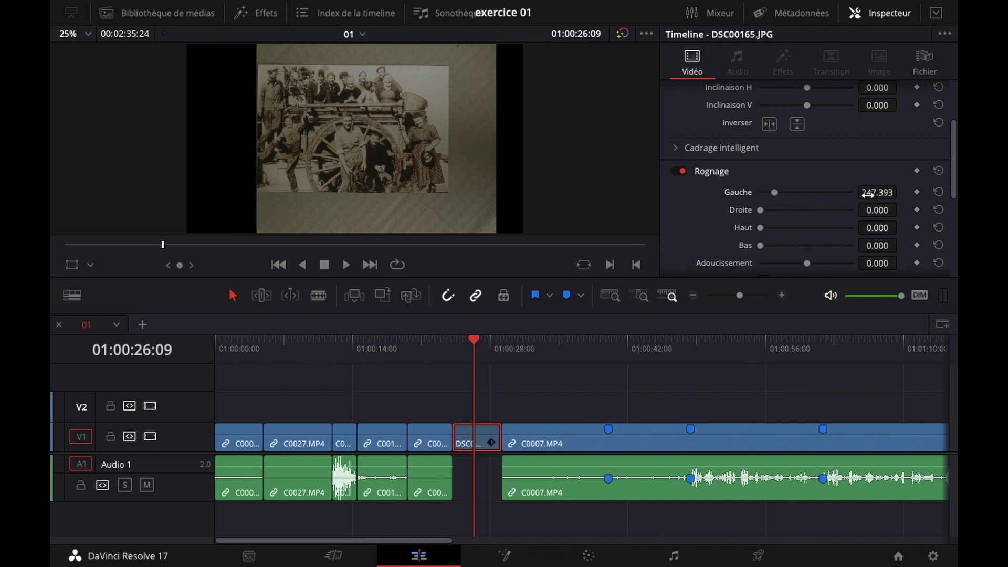
Crop photo DSC00165.JPG to 260.393 from its left, 293.393 from its right, 135 from its top and 244 from its bottom.
mouse_move(877, 192)
mouse_down()
mouse_move(867, 192)
mouse_move(880, 192)
mouse_up()
mouse_move(760, 210)
mouse_down()
mouse_move(784, 219)
mouse_move(774, 218)
mouse_up()
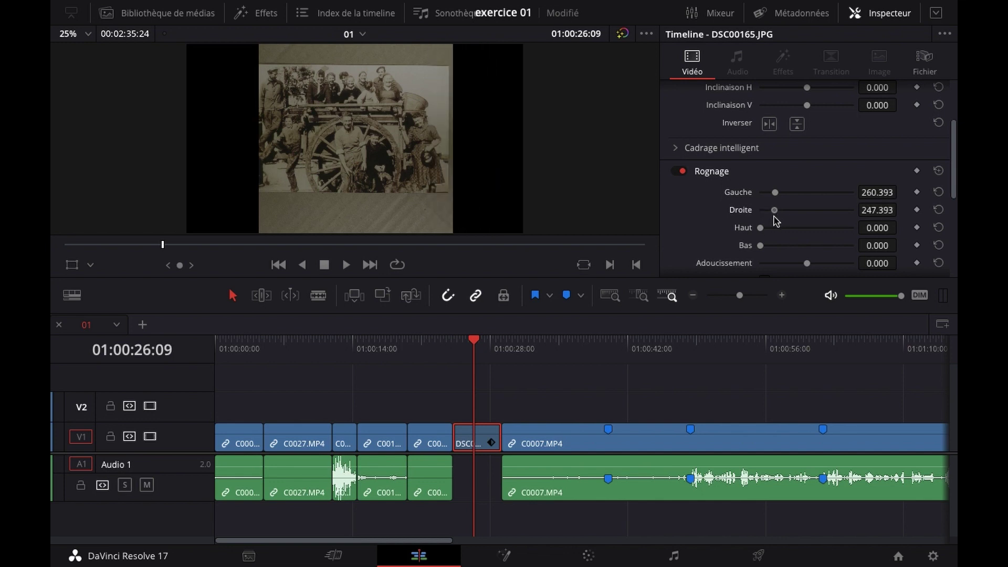
drag(870, 213, 875, 251)
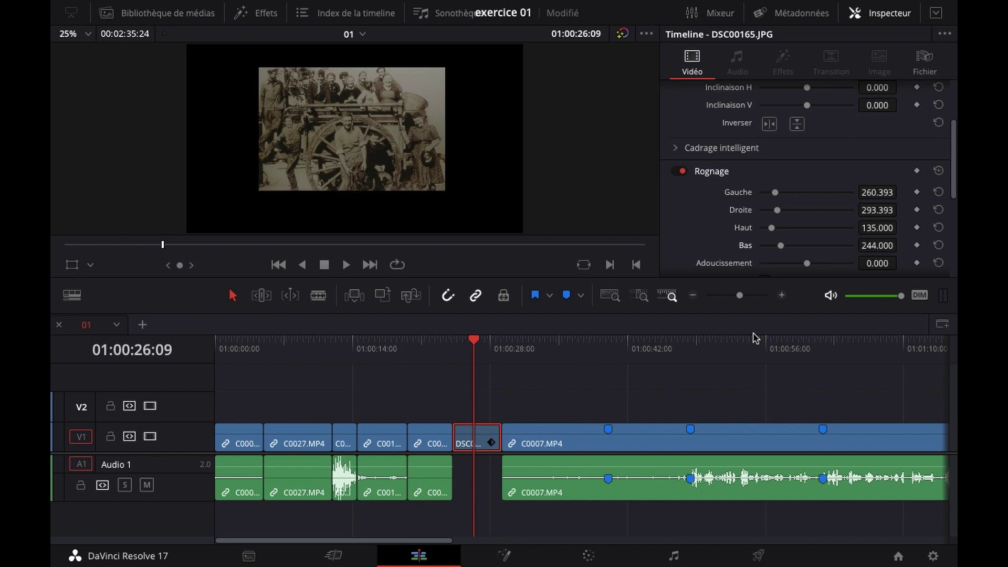
Move photo DSC00165.JPG up to track V2, superimposing it over C0002.MP4 at the start of the timeline.
drag(471, 443, 293, 403)
click(303, 346)
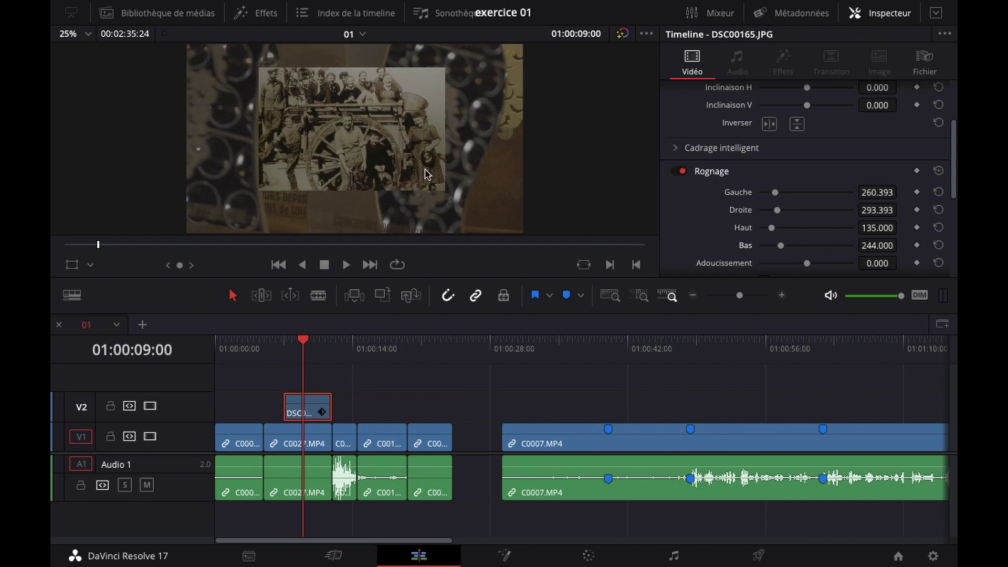
drag(306, 402, 239, 405)
click(241, 346)
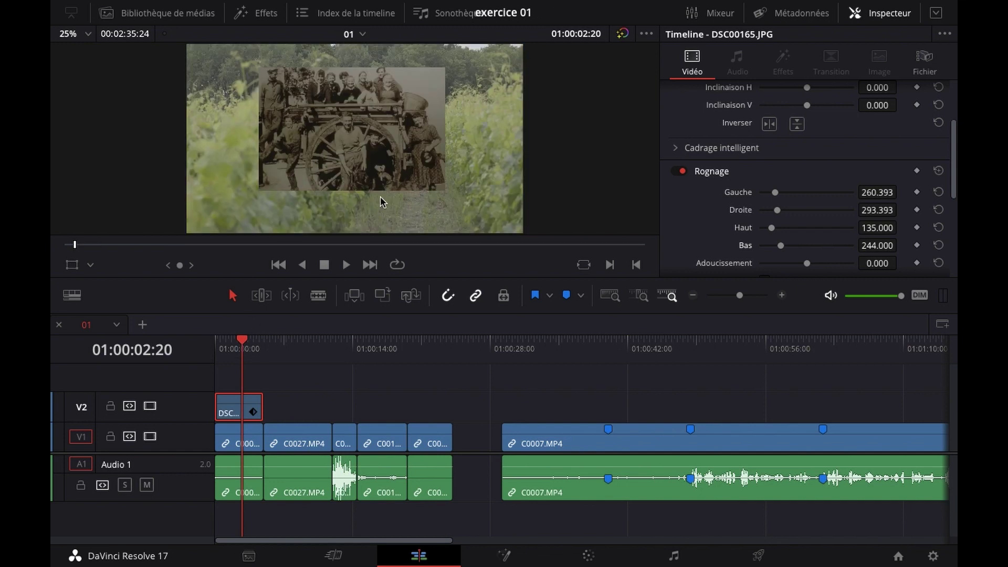
Add a short fade-in to photo DSC00165.JPG on V2 and play it back from the start of the timeline.
drag(242, 348, 214, 350)
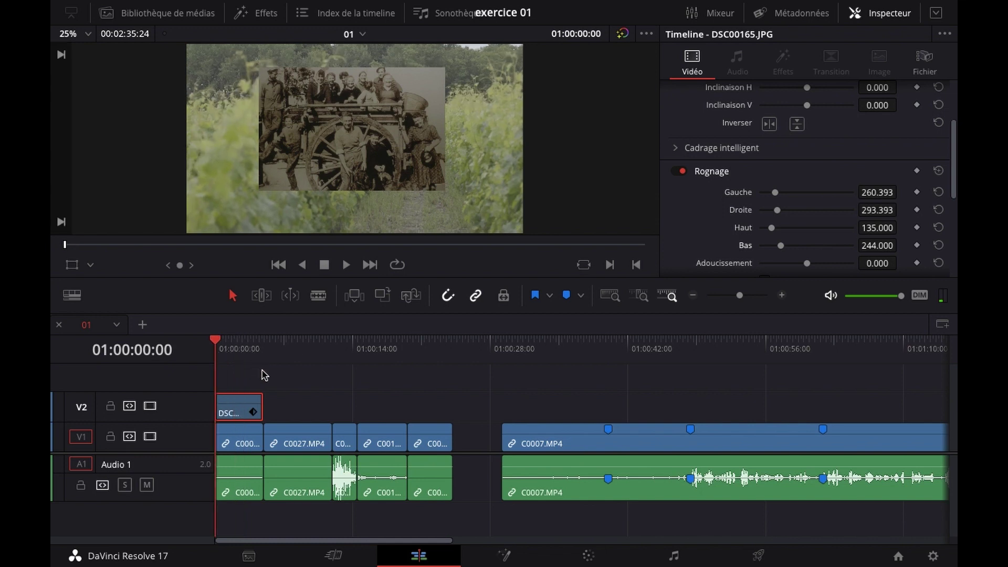
scroll(264, 374, up, 5)
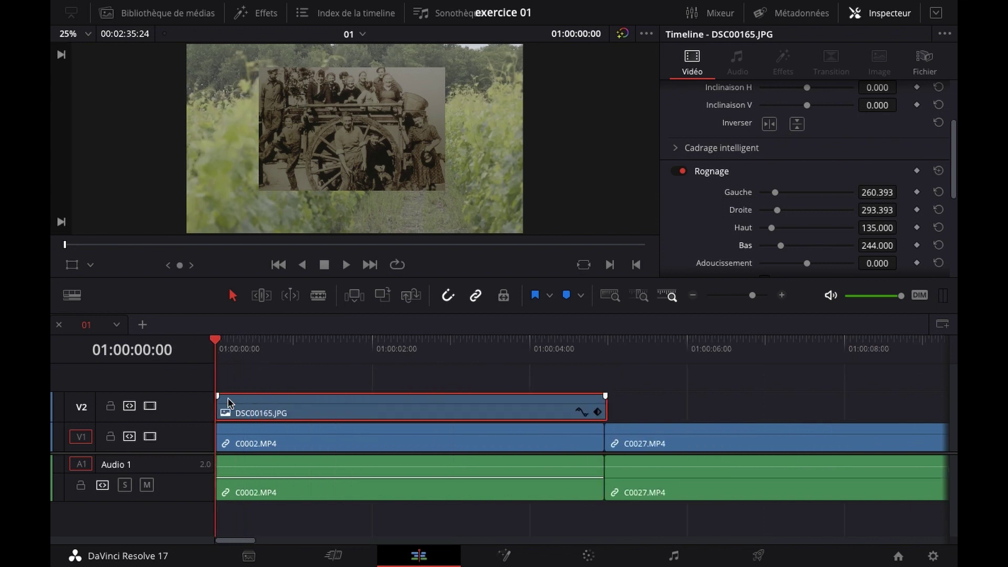
drag(218, 397, 279, 396)
key(space)
key(space)
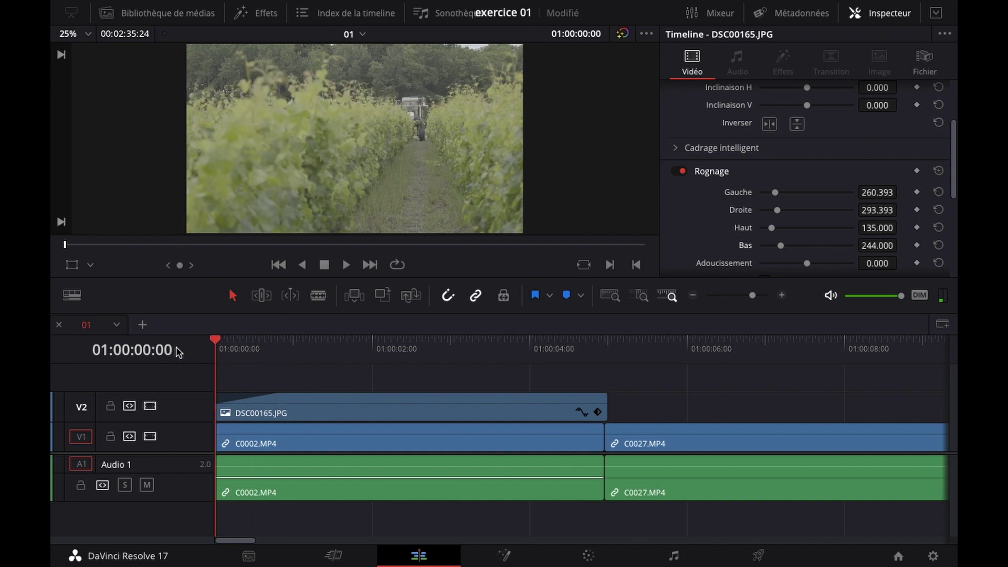
key(space)
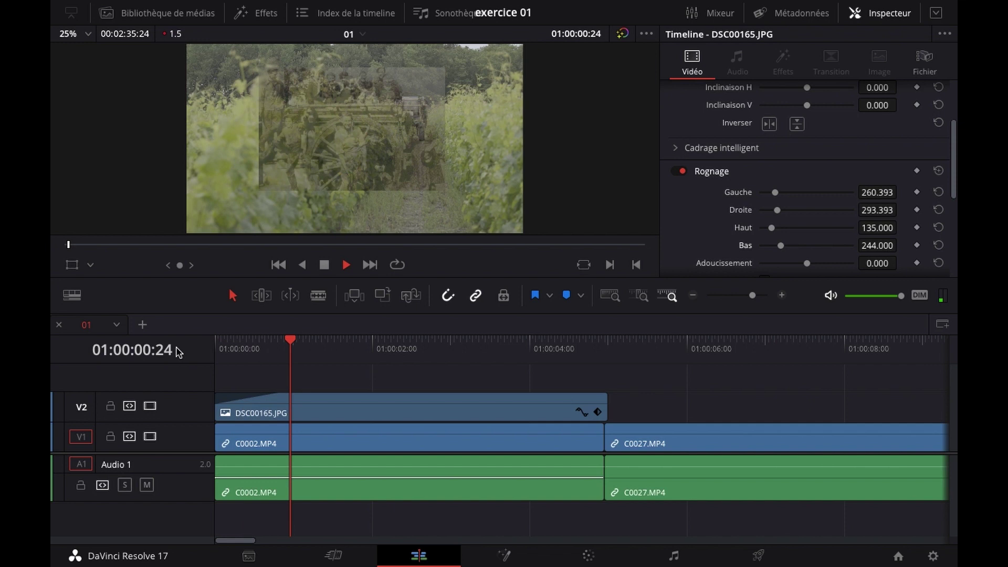
key(space)
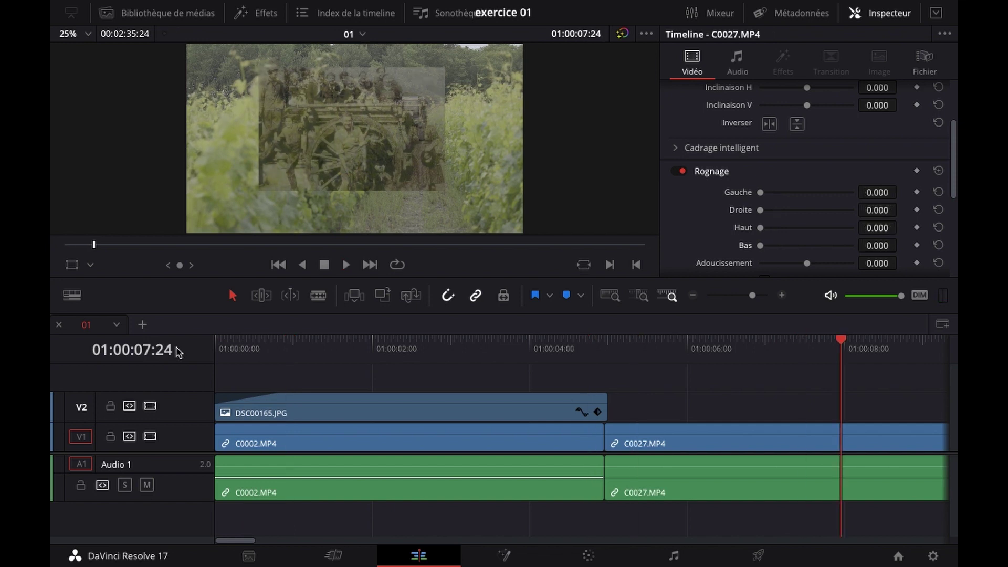
Return to the start of the timeline and set the playback render mode (Rendus) to Automatique.
drag(238, 348, 200, 352)
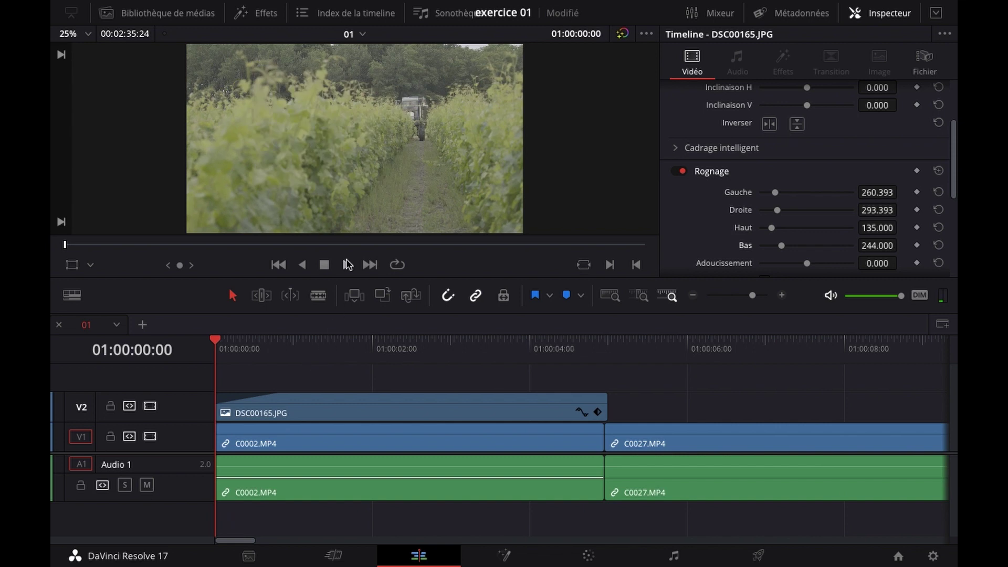
mouse_move(429, 5)
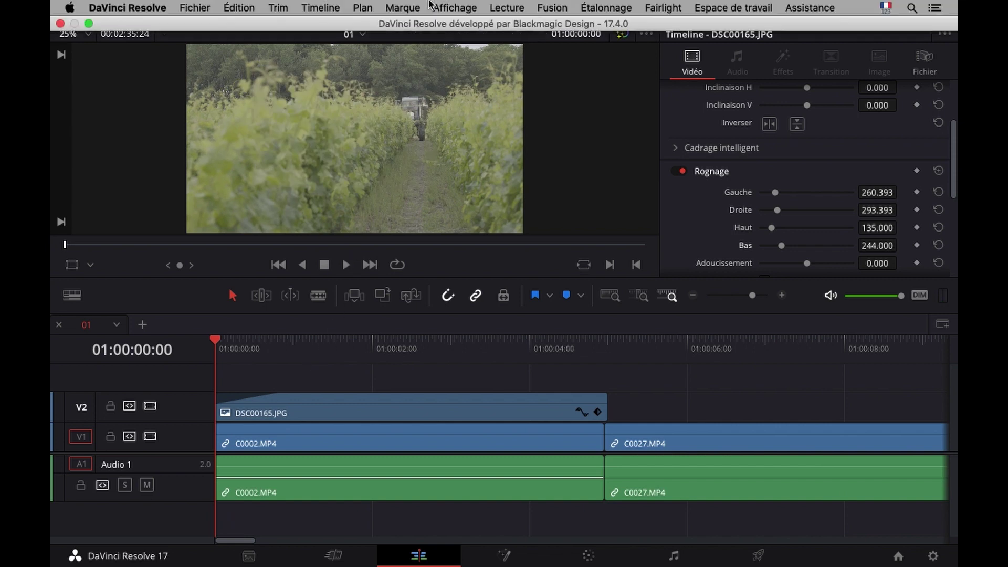
click(505, 8)
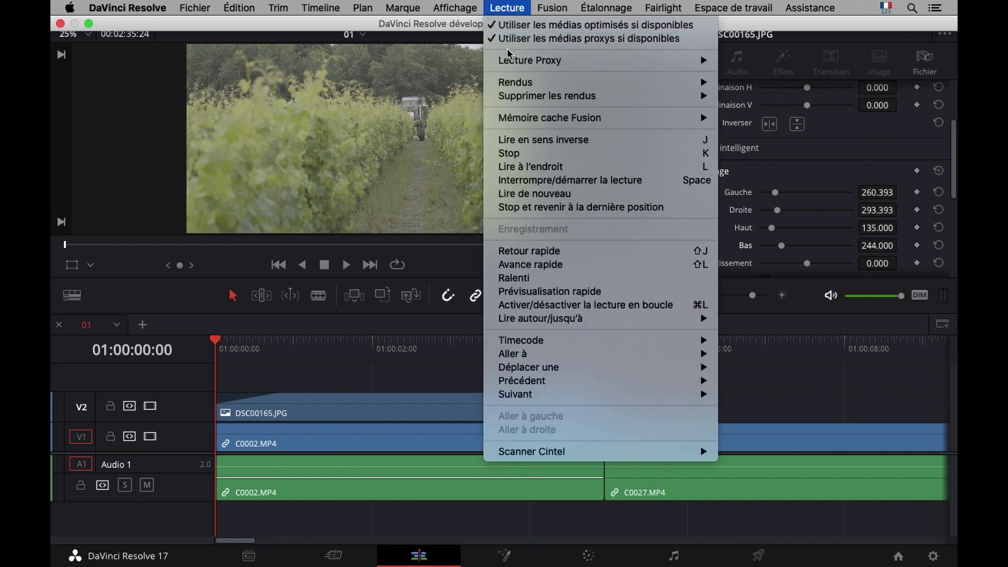
mouse_move(512, 86)
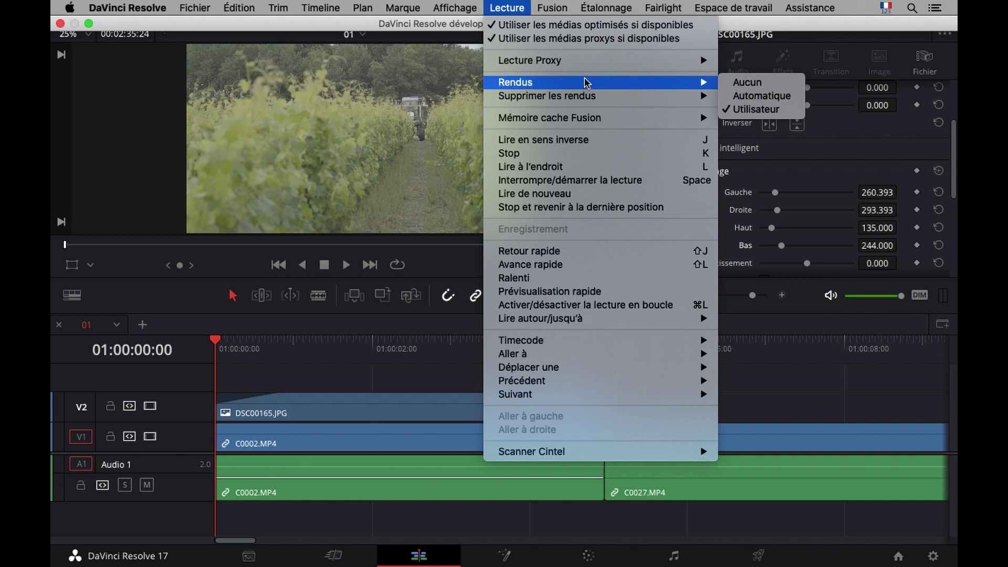
click(753, 96)
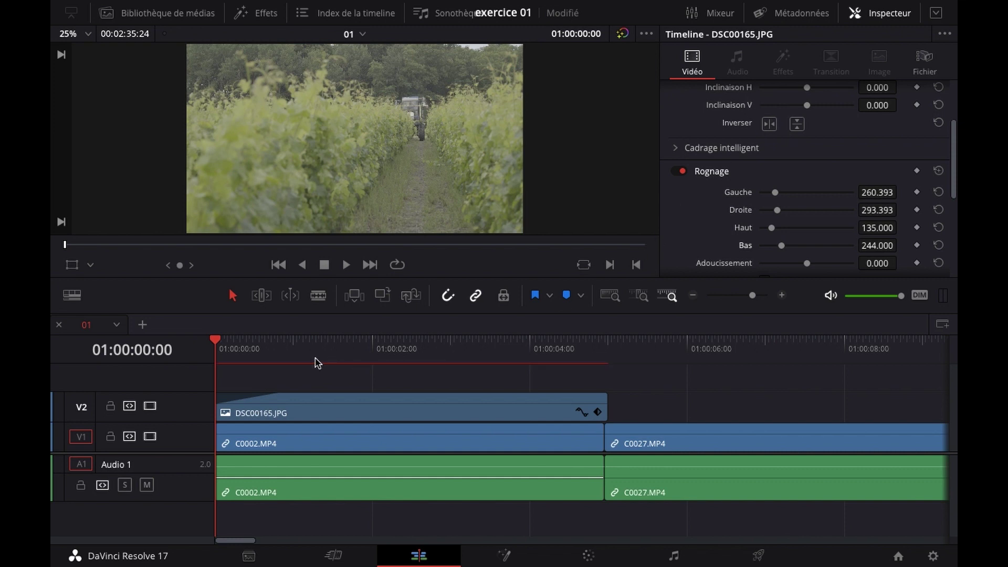
Move photo DSC00165.JPG along V2 to the start of C0027.MP4 and play the timeline from its beginning.
key(super+minus)
key(super+minus)
key(space)
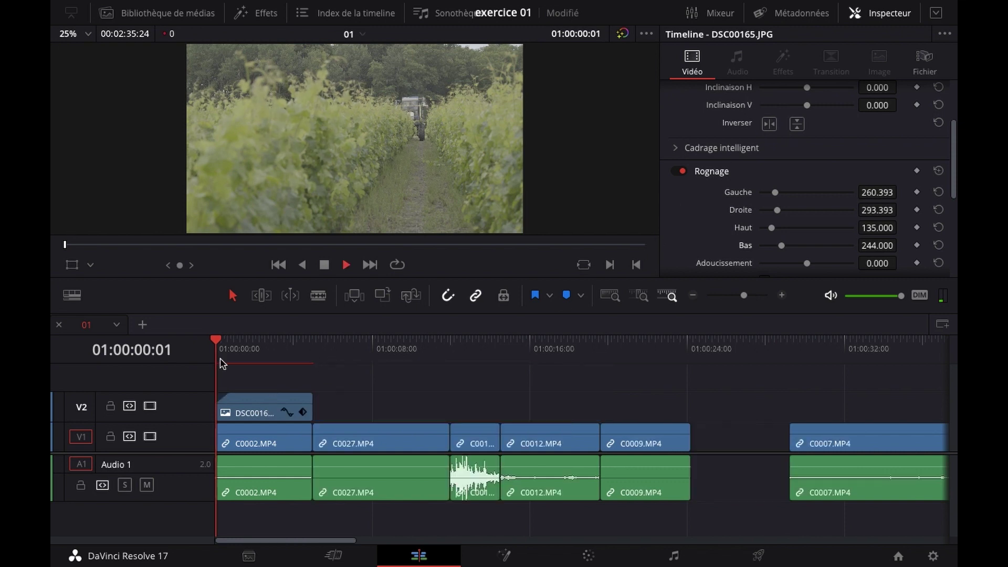
key(space)
drag(248, 404, 340, 417)
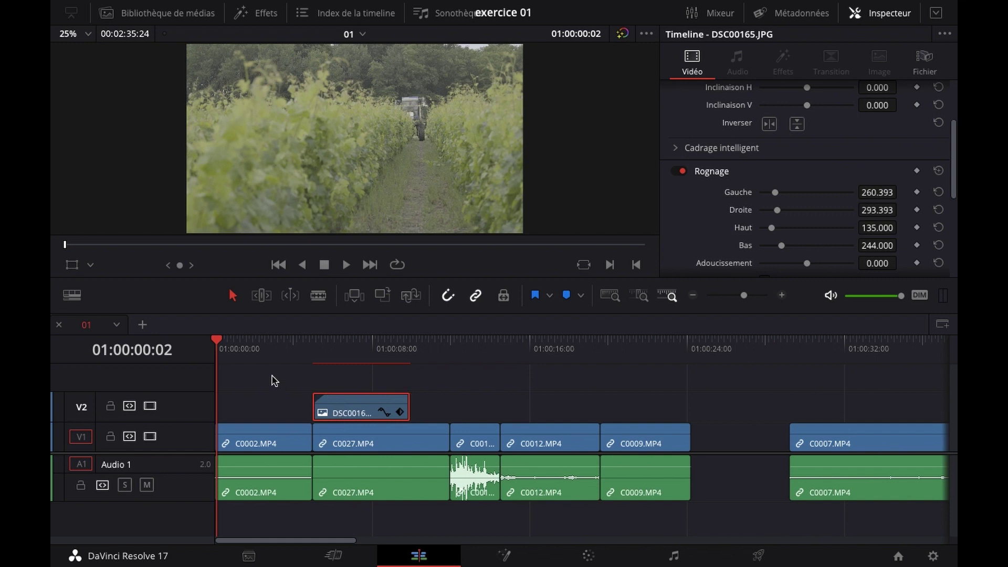
drag(233, 351, 214, 351)
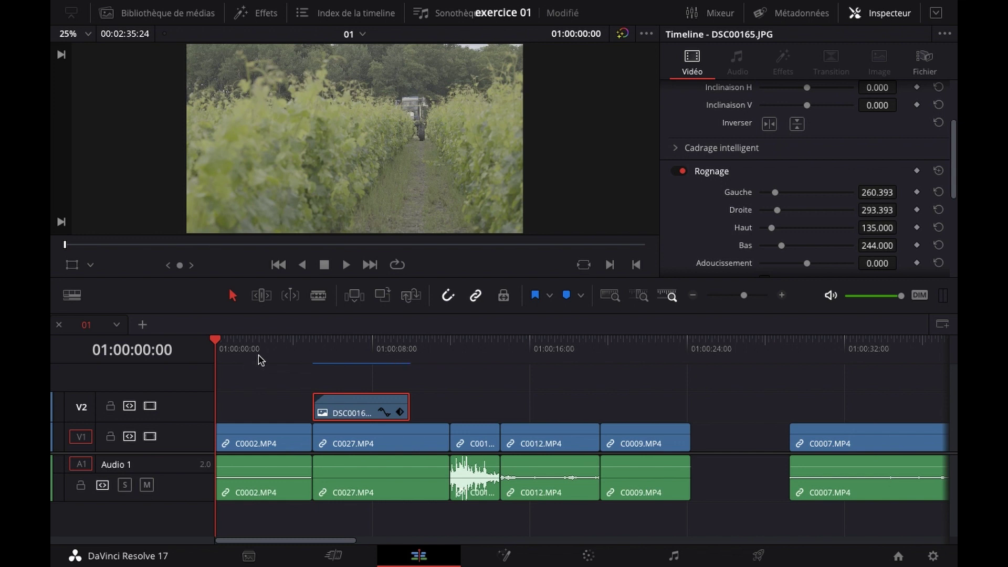
key(space)
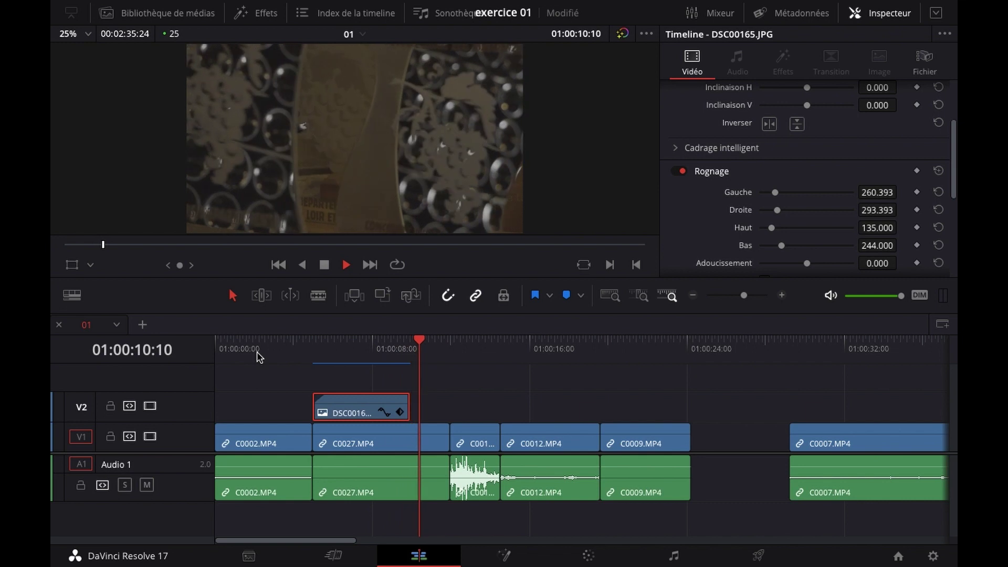
key(space)
Add a short fade-out to the end of photo DSC00165.JPG and play back the passage around it.
mouse_move(371, 399)
drag(408, 397, 391, 396)
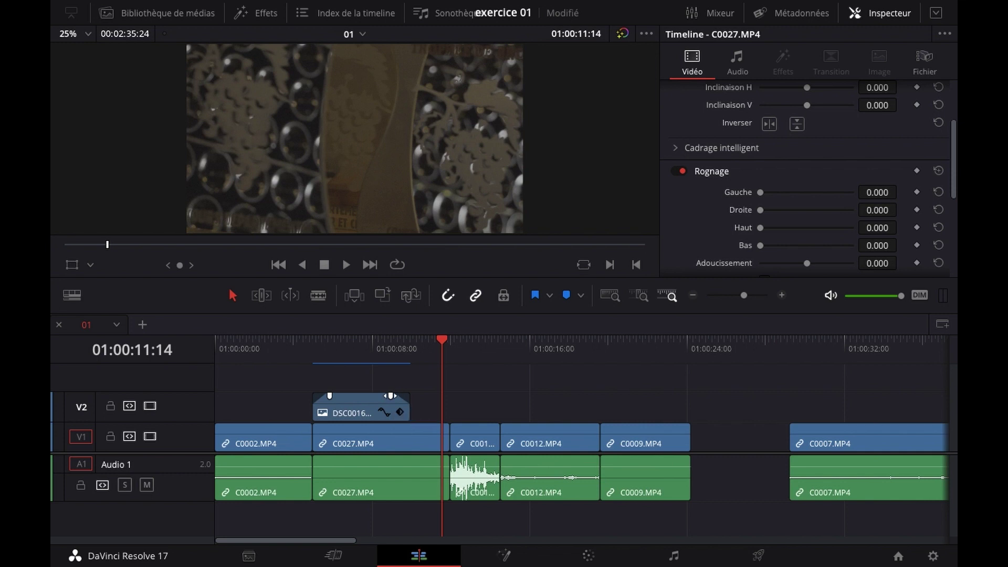
click(294, 352)
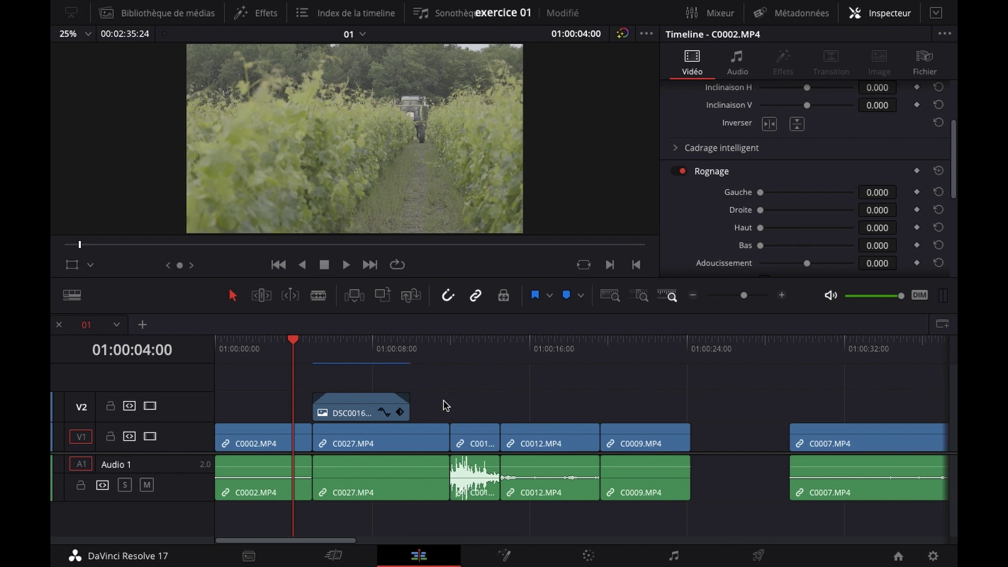
click(273, 346)
key(space)
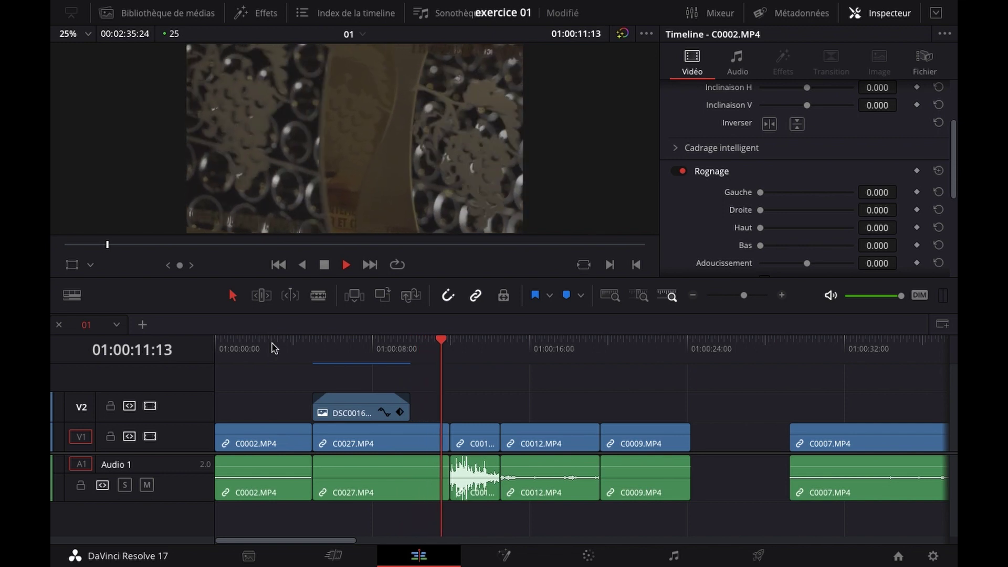
key(space)
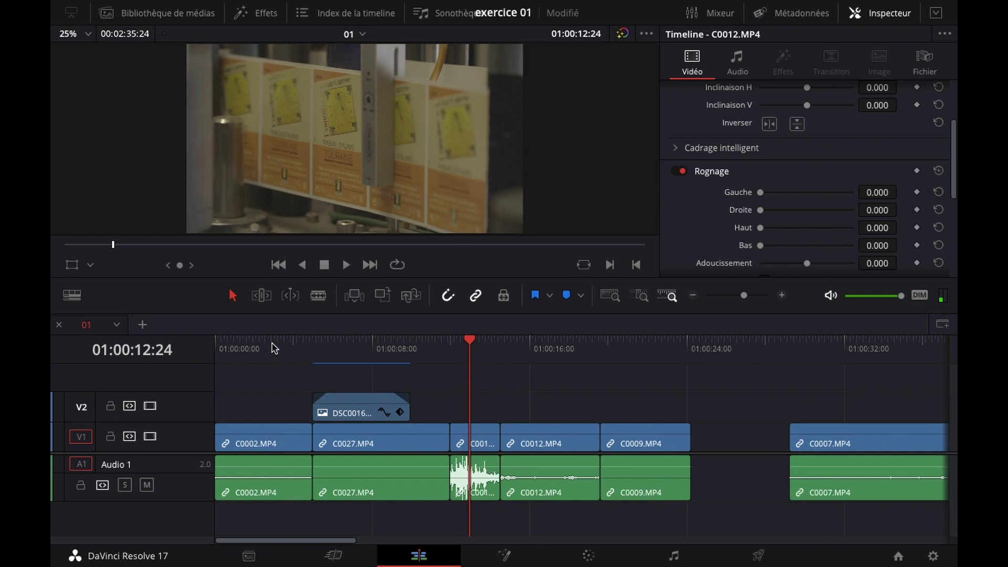
Collapse the Rognage and Compositing sections for photo DSC00165.JPG and bring its Transformation settings into view.
click(704, 173)
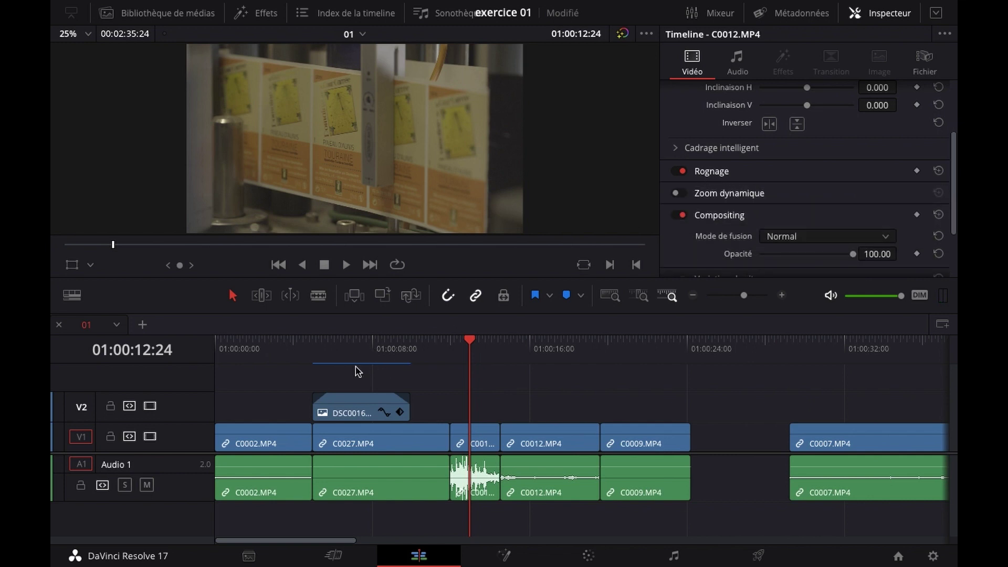
click(357, 408)
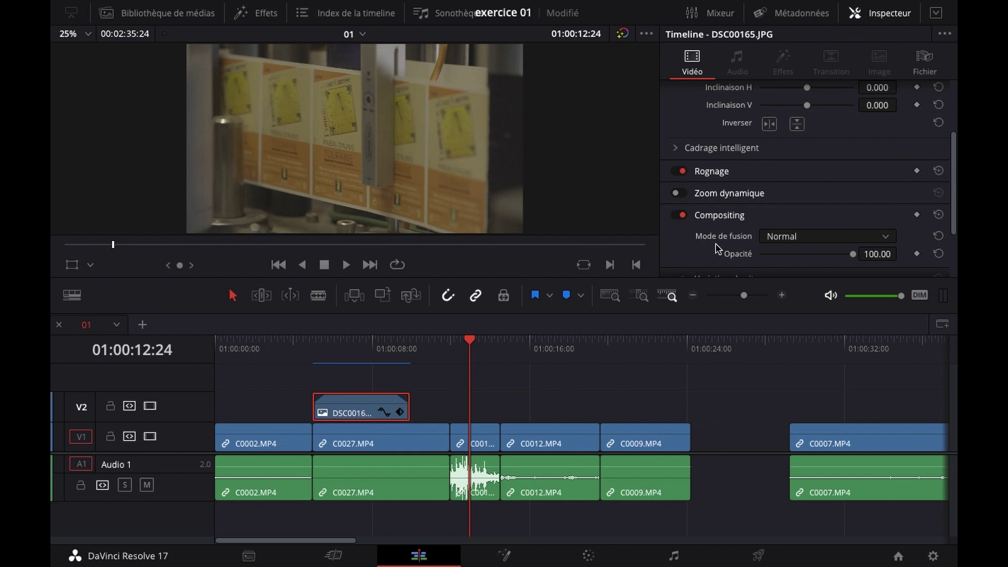
click(706, 218)
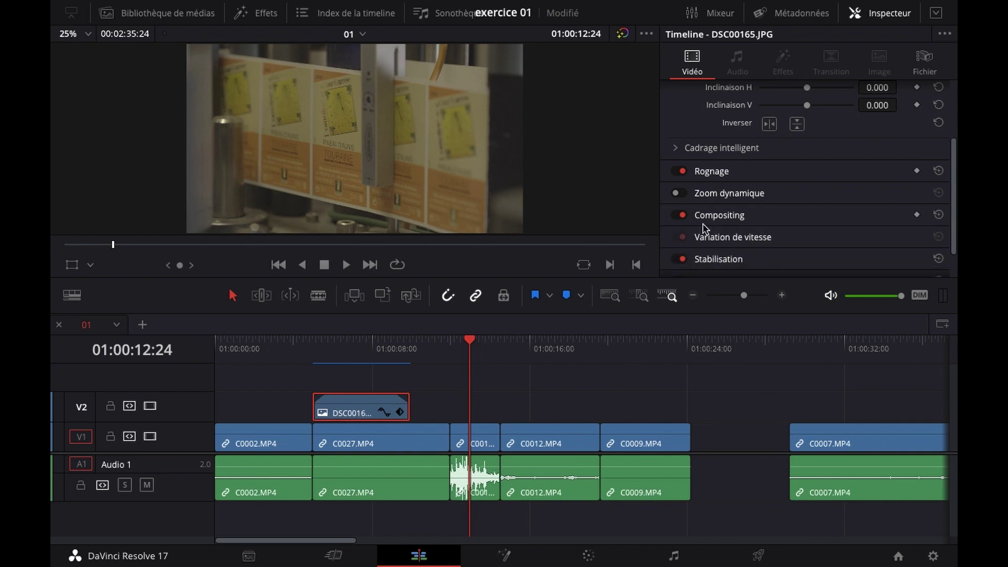
scroll(724, 227, up, 3)
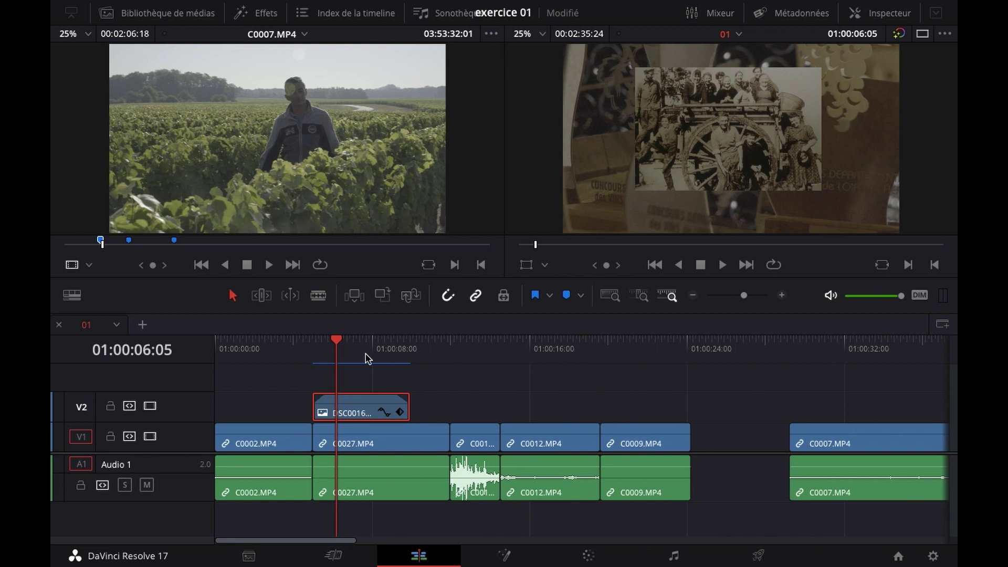
Show photo DSC00165.JPG's Transformation settings and add a zoom keyframe at 1.000 near the start of the photo.
click(338, 342)
drag(338, 343, 372, 355)
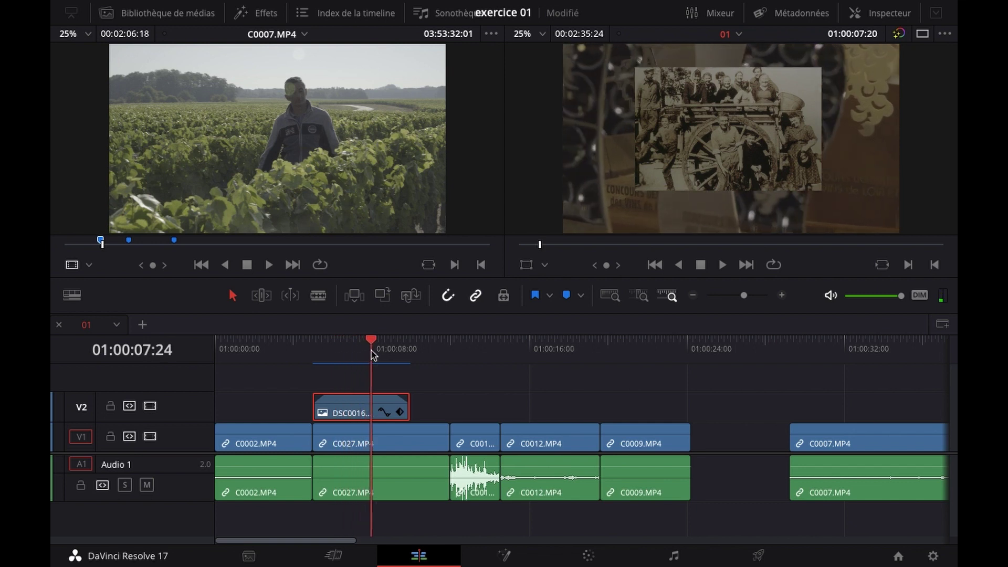
key(Up)
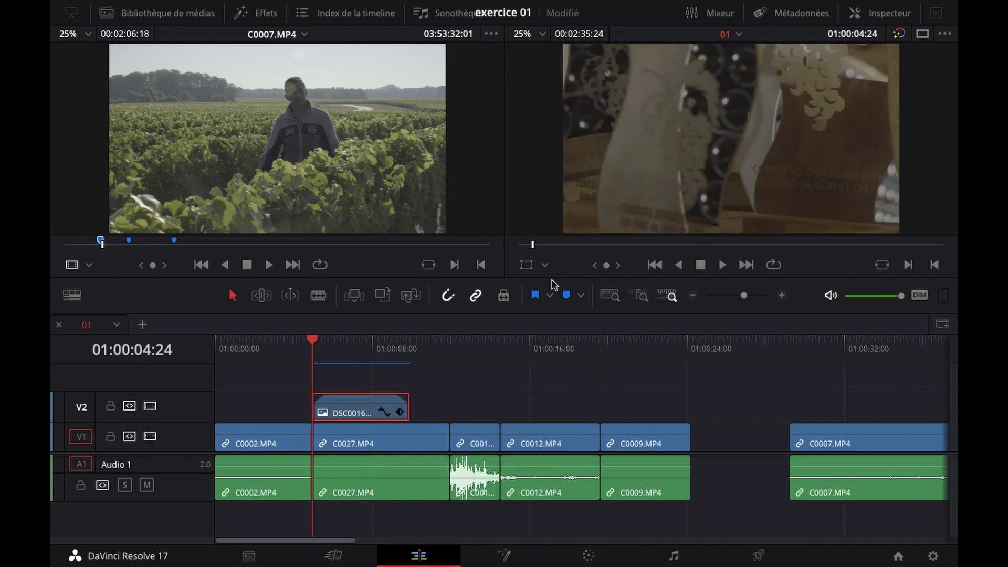
key(ctrl+s)
click(855, 16)
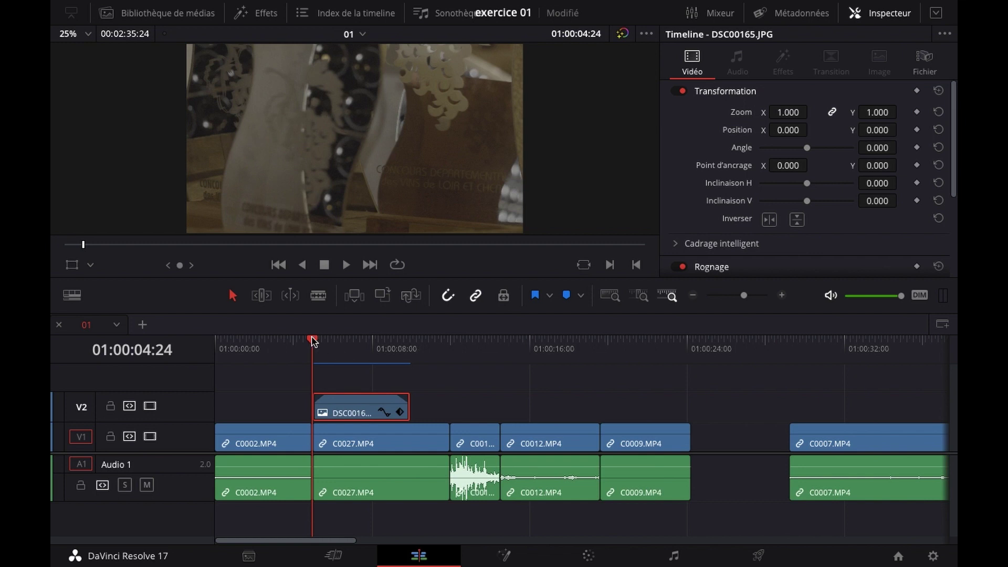
mouse_move(314, 343)
mouse_down()
mouse_move(411, 346)
mouse_move(321, 360)
mouse_up()
click(917, 113)
Set the photo's zoom to 1.190 at 01:00:07:12 as a second zoom keyframe.
drag(327, 346, 364, 346)
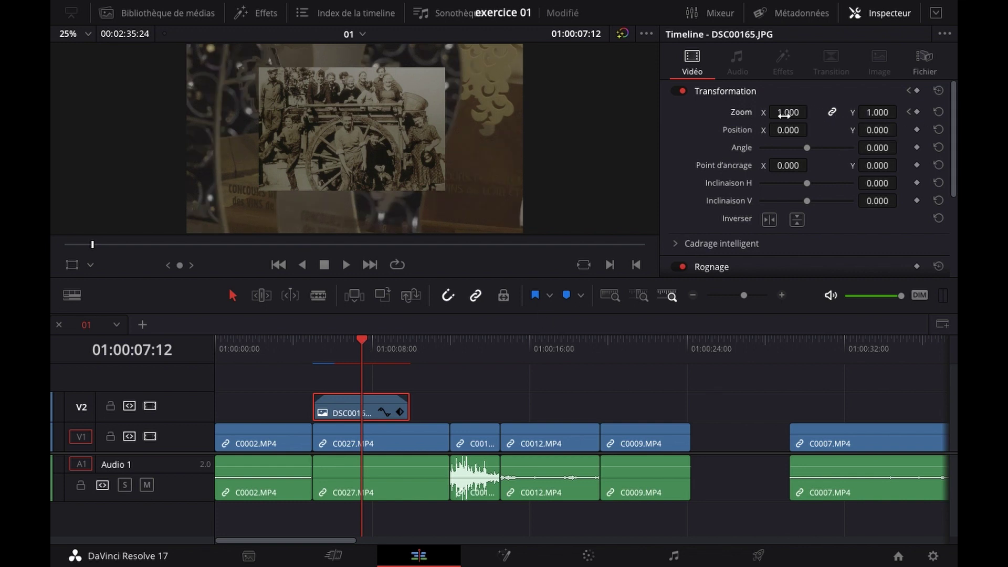
drag(787, 112, 812, 112)
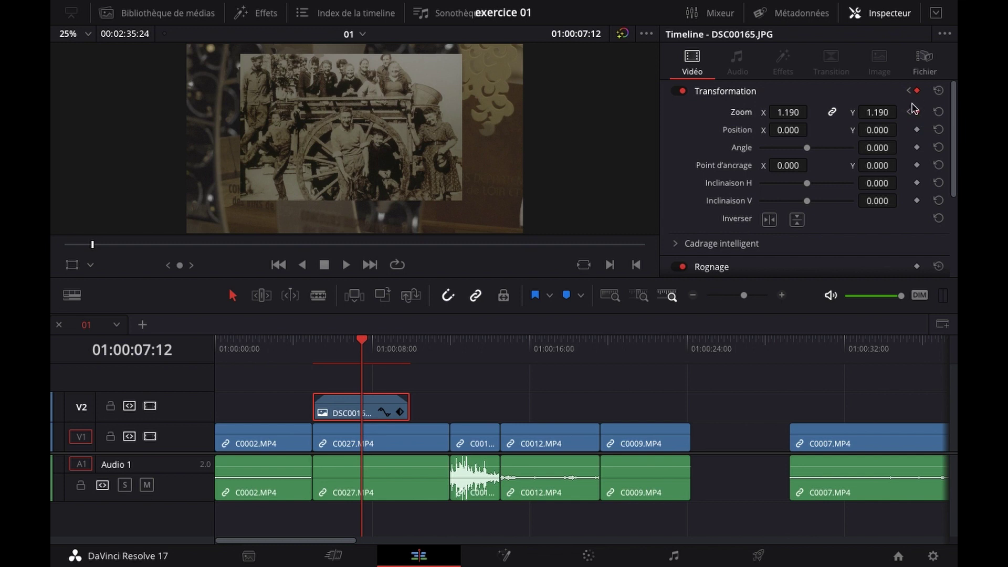
click(917, 112)
Play back the photo's zoom animation from 01:00:03:10, just before DSC00165.JPG begins.
click(295, 353)
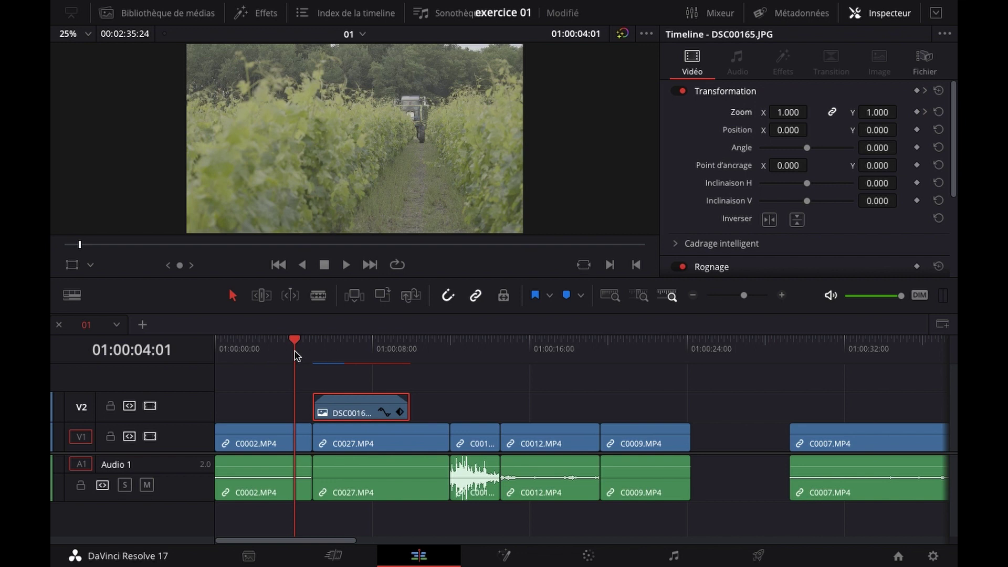
drag(294, 356, 282, 353)
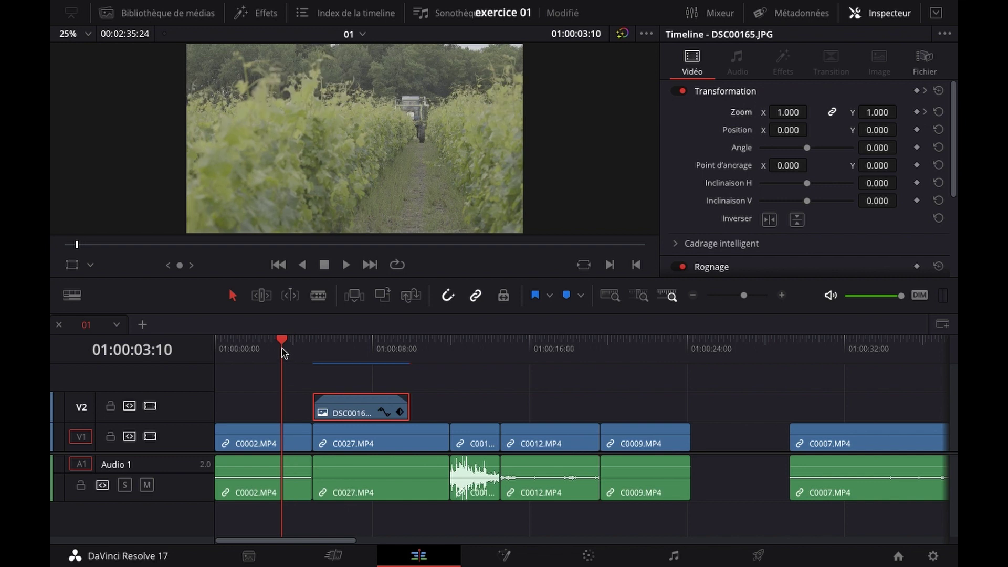
key(space)
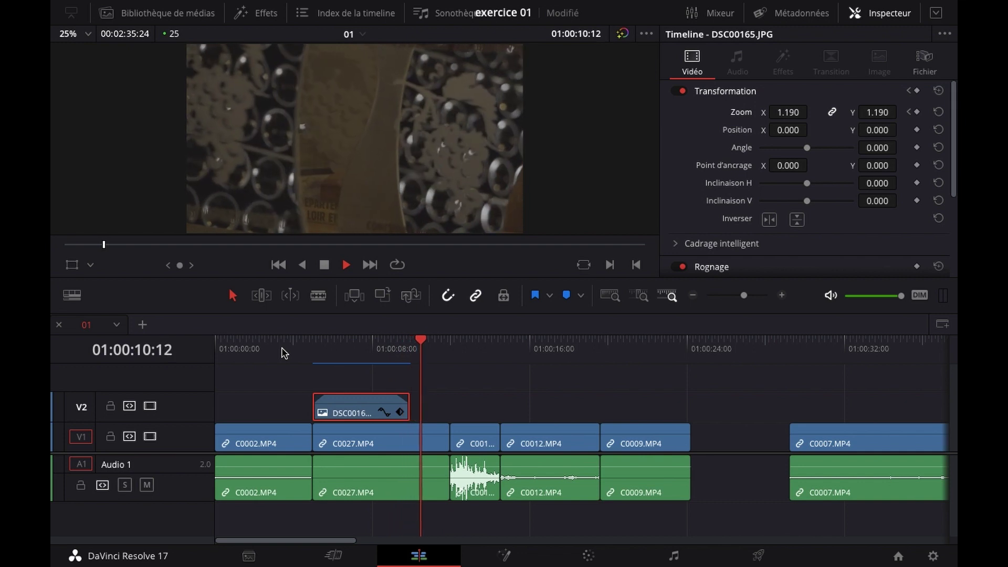
key(space)
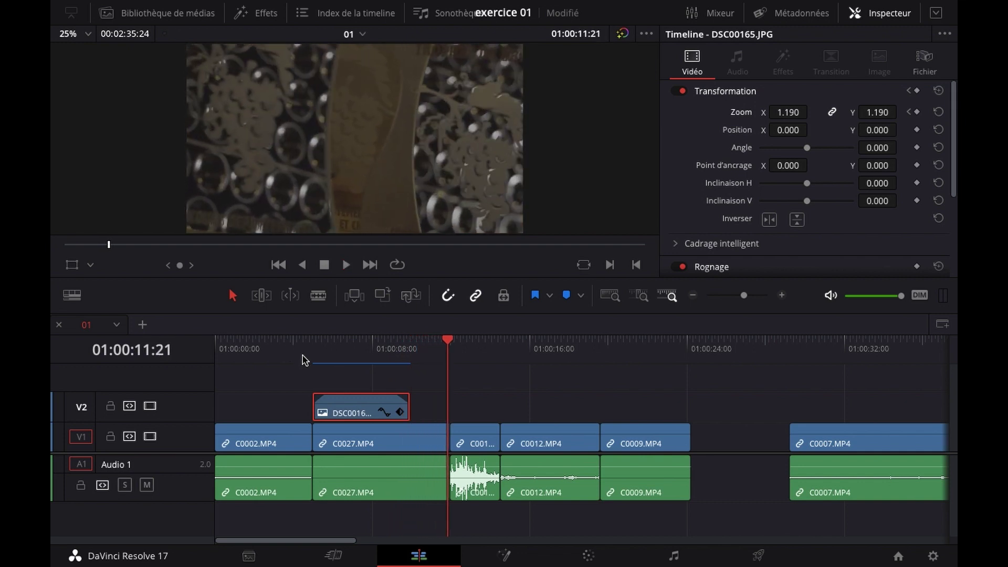
Extend photo DSC00165.JPG on V2 to the end of C0027.MP4 and play briefly from 01:00:07:05.
drag(406, 408, 448, 412)
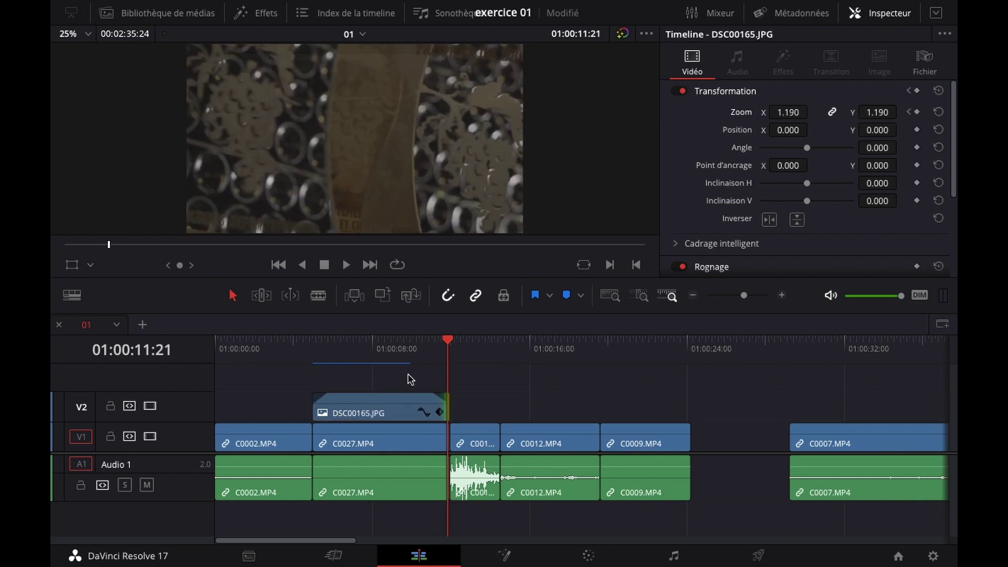
click(354, 359)
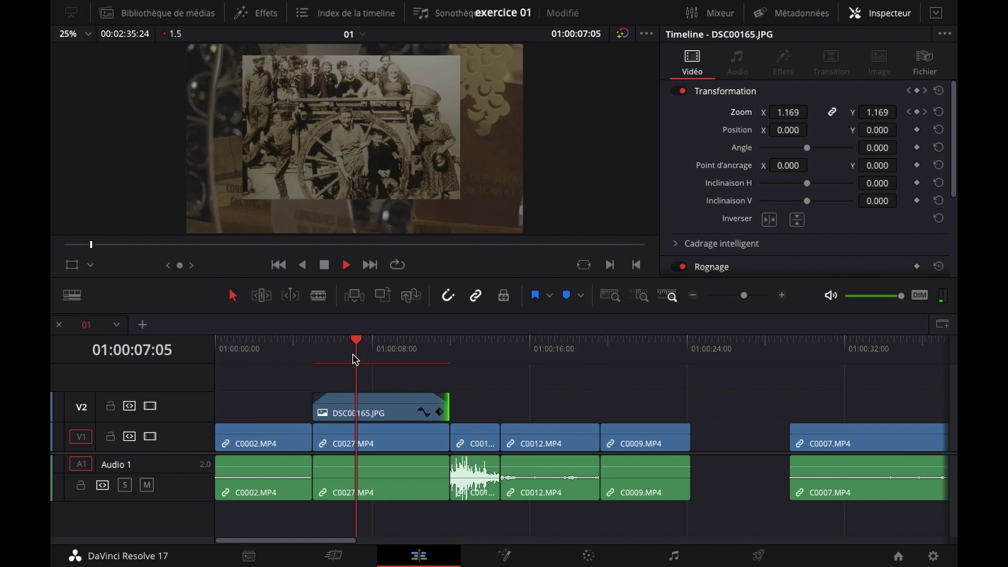
key(space)
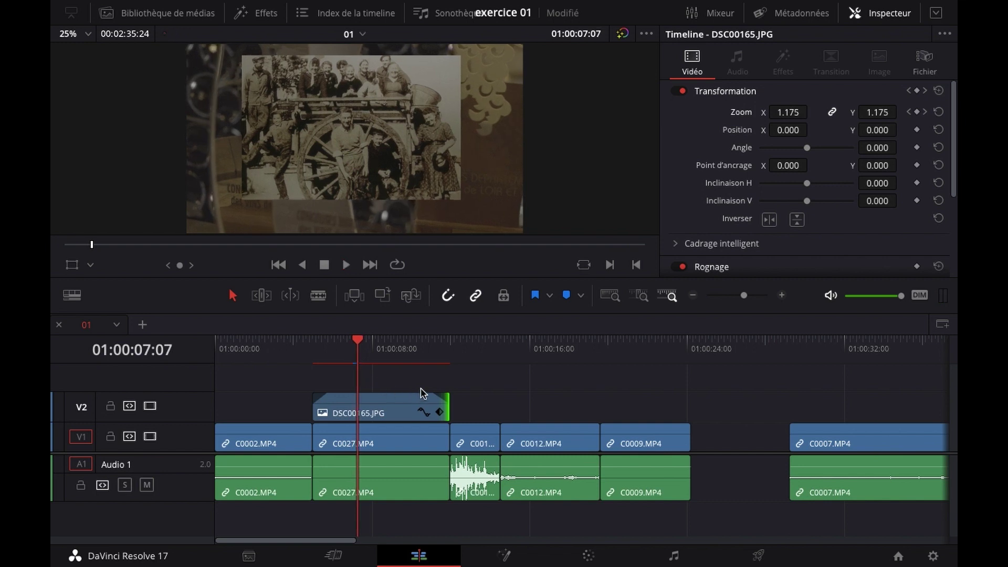
Show DSC00165.JPG's Transformation keyframes beneath the clip, increase the V2 track height and enlarge the timeline around the photo.
click(440, 412)
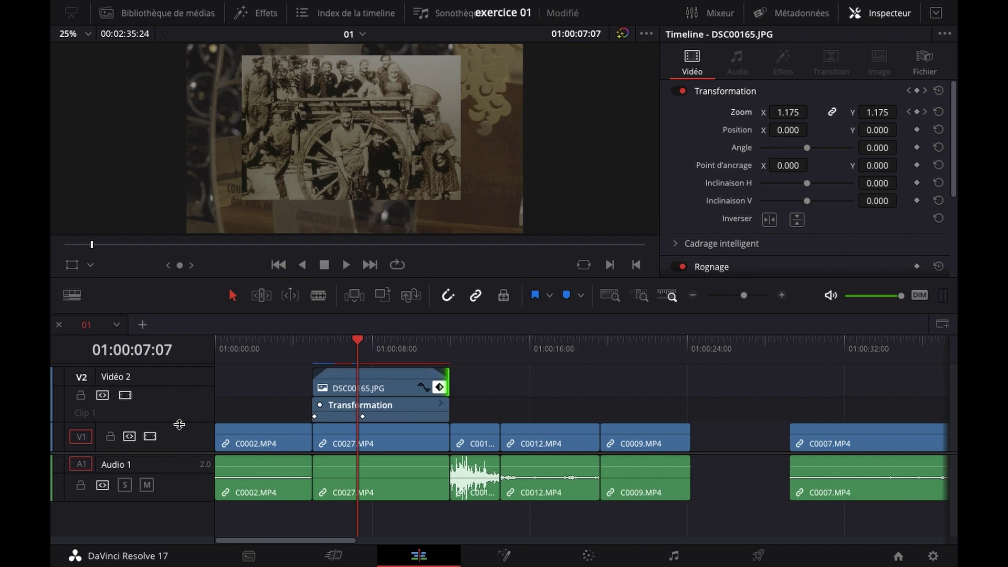
mouse_move(179, 425)
mouse_down()
mouse_move(178, 443)
mouse_move(181, 424)
mouse_up()
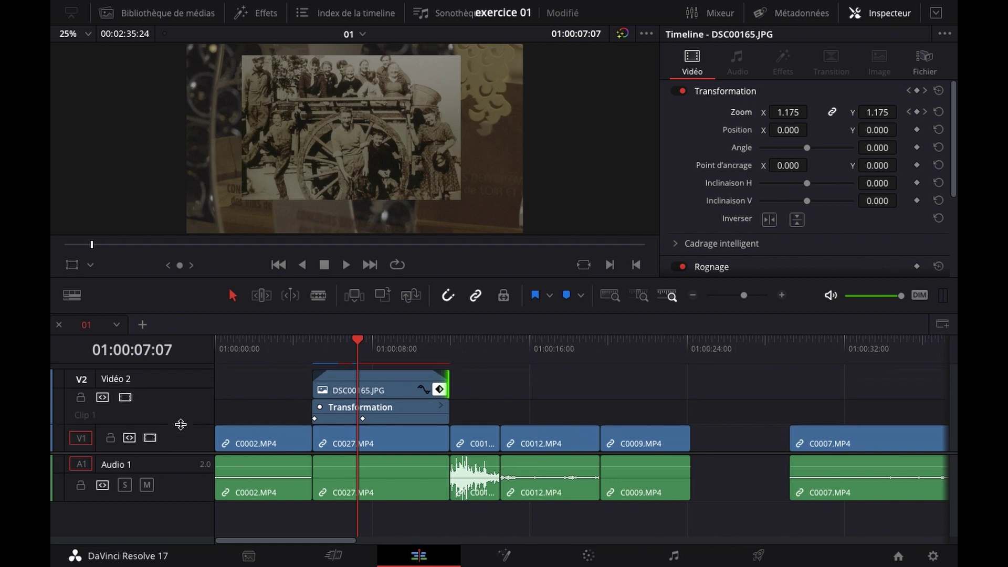
drag(180, 369, 180, 349)
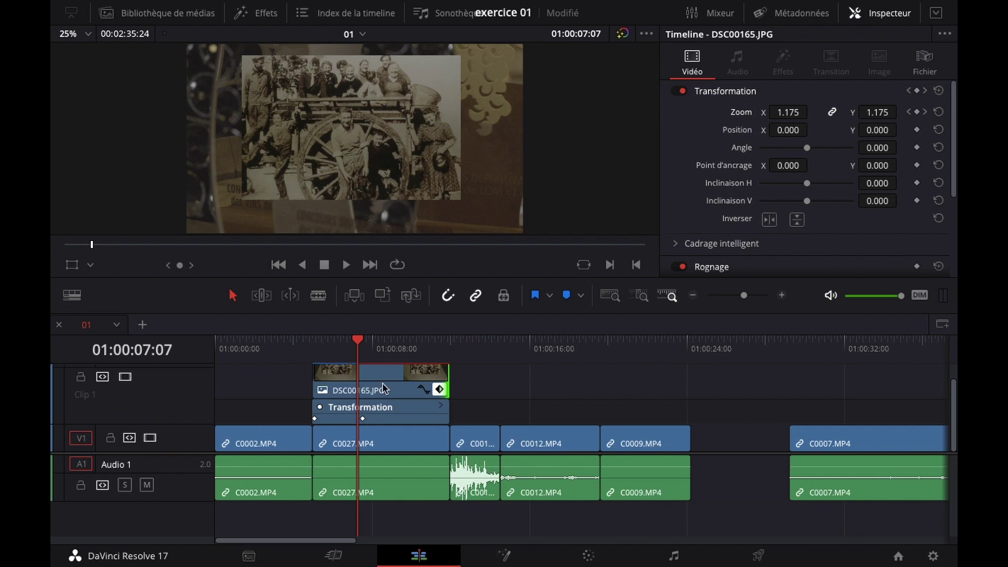
key(ctrl+equal)
key(ctrl+equal)
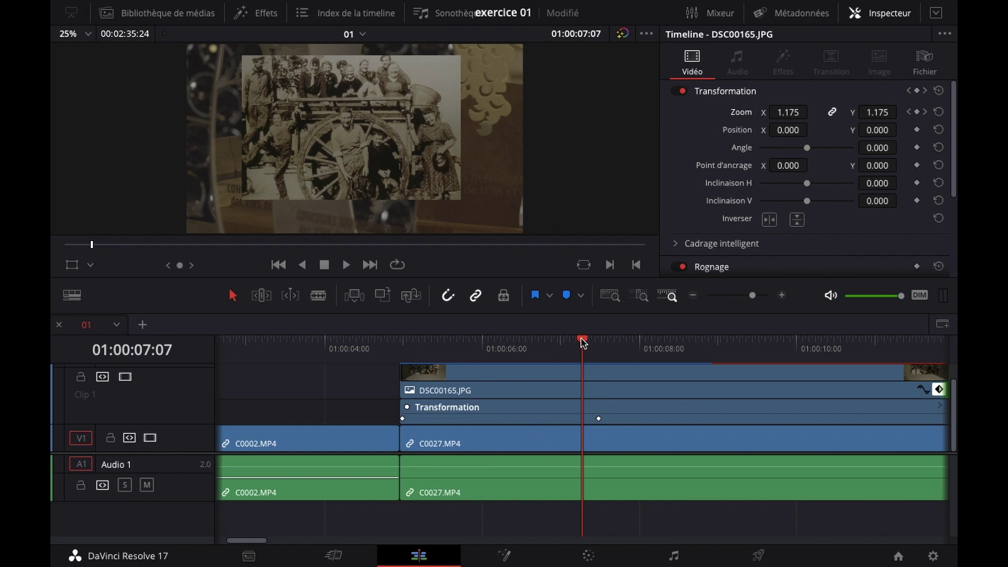
Go to the photo's zoom keyframe at 01:00:07:12 and jump back and forth between it and the first keyframe.
drag(581, 337, 598, 342)
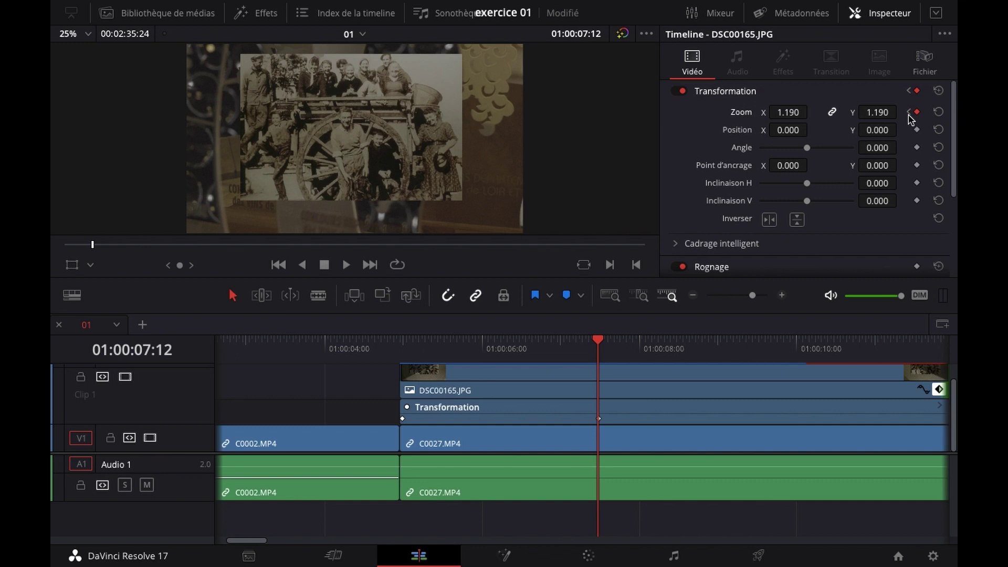
click(909, 113)
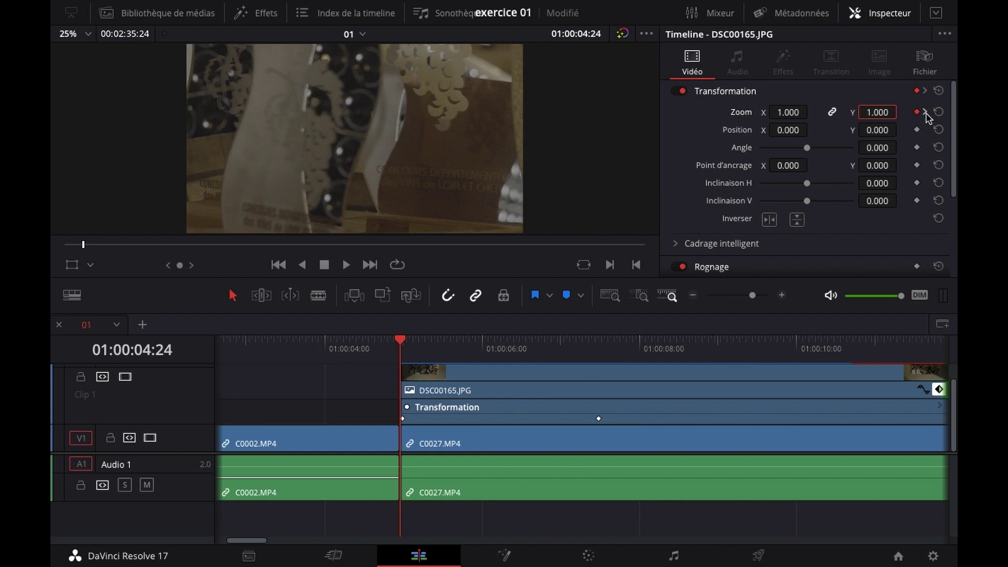
click(925, 112)
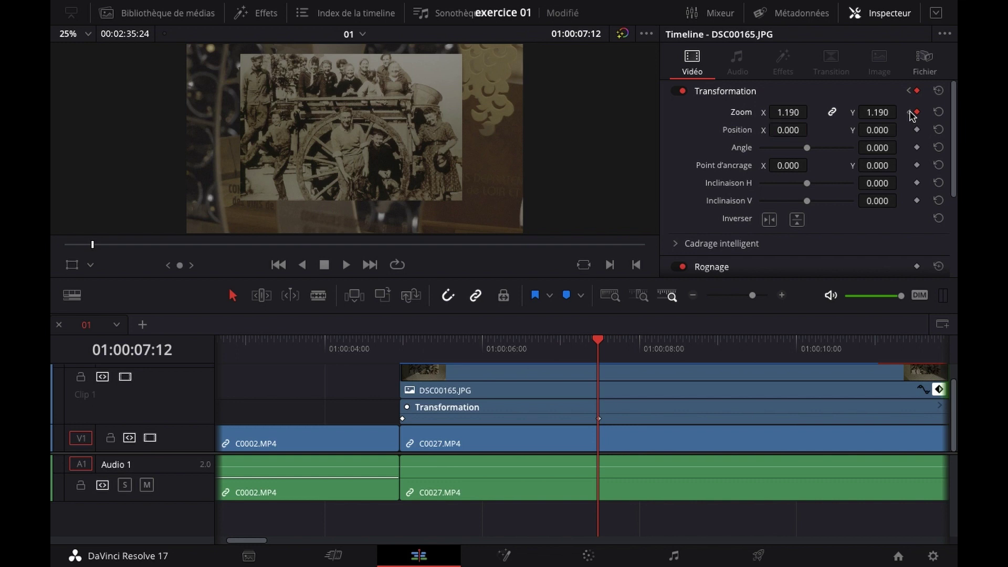
click(909, 112)
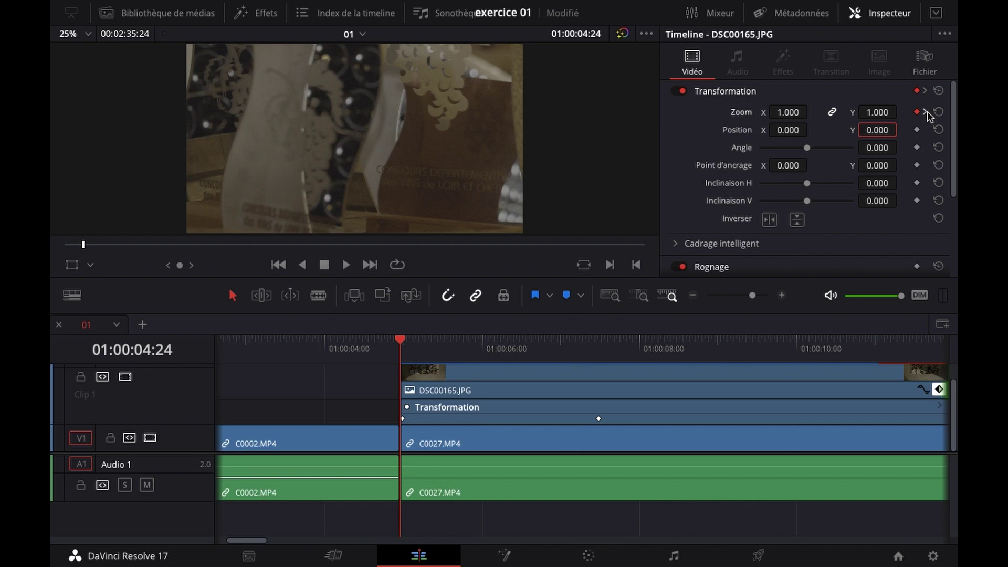
click(926, 113)
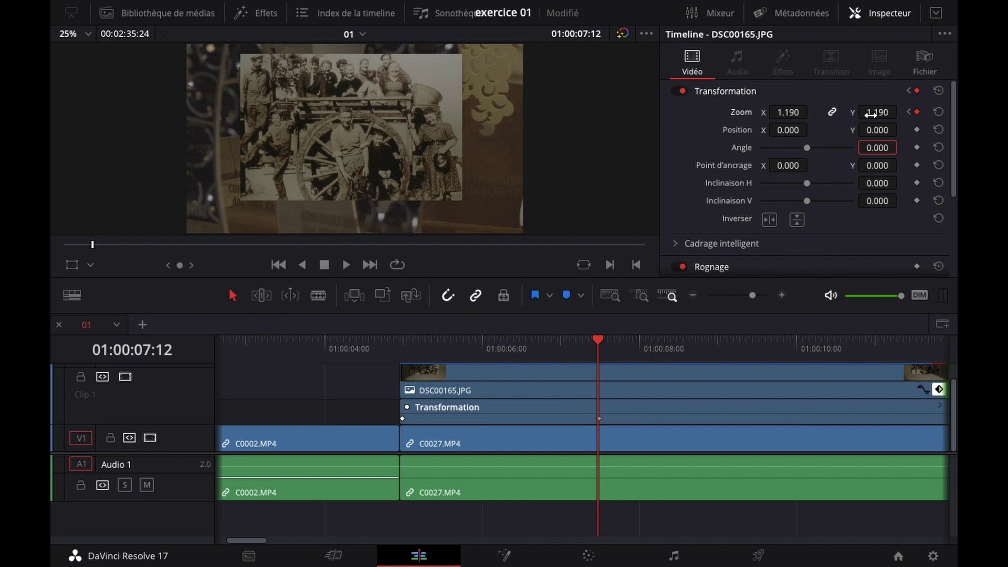
Add a third zoom keyframe at 01:00:08:05 holding the photo's zoom at 1.190, and compare it with the second keyframe.
drag(601, 349, 656, 342)
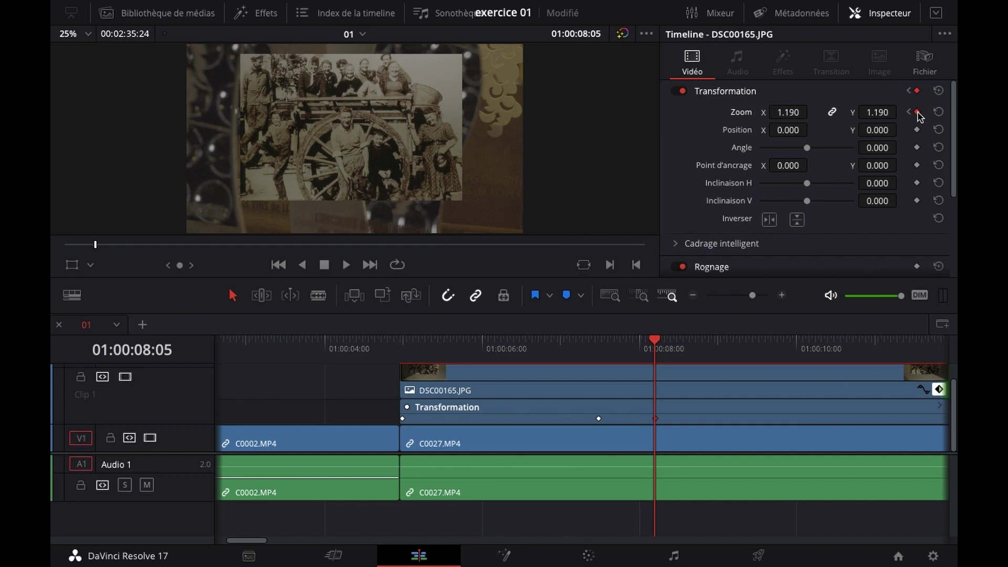
click(602, 350)
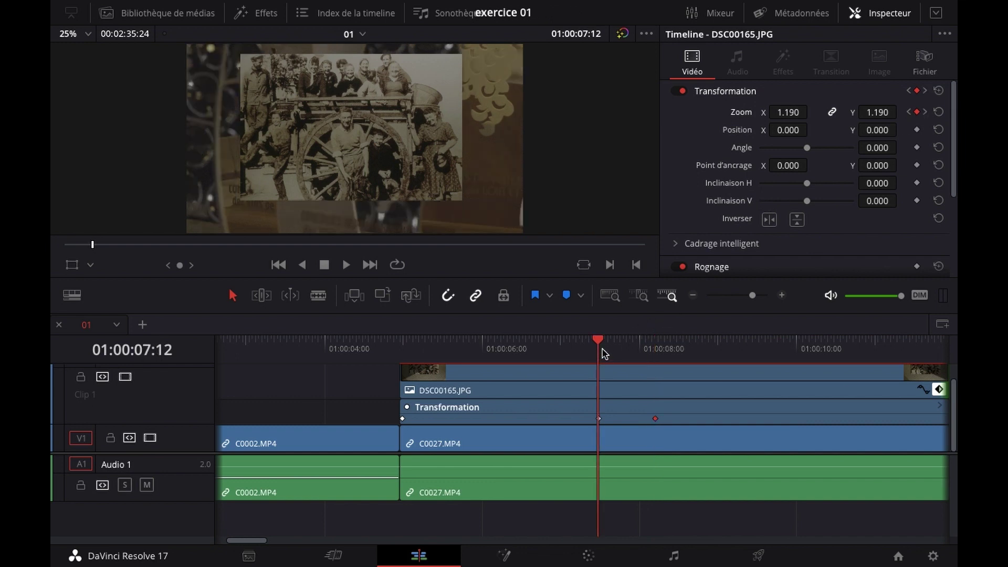
click(658, 343)
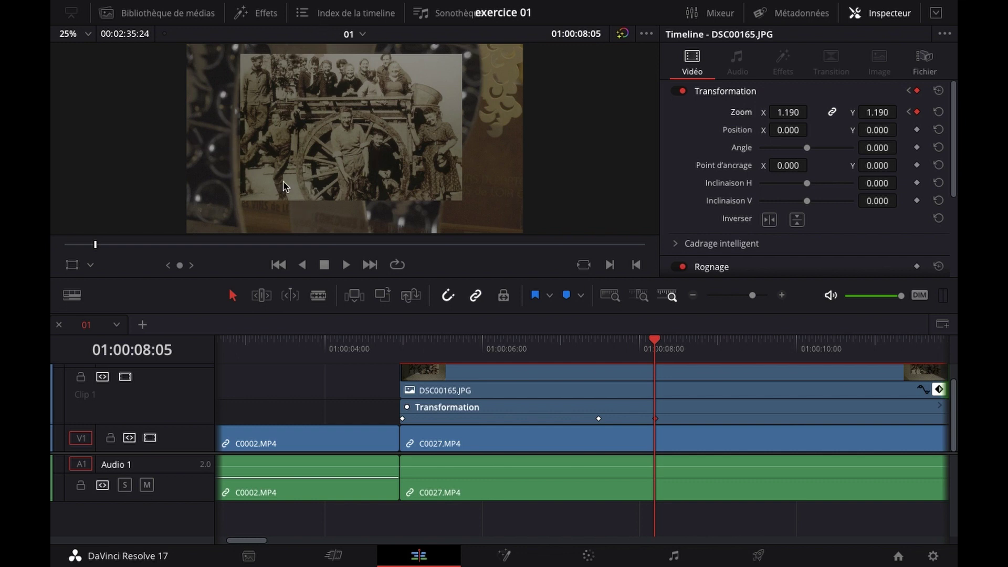
click(655, 419)
Set the photo's zoom to 0.610 at 01:00:11:02 as a fourth zoom keyframe and save the project.
drag(656, 341, 749, 342)
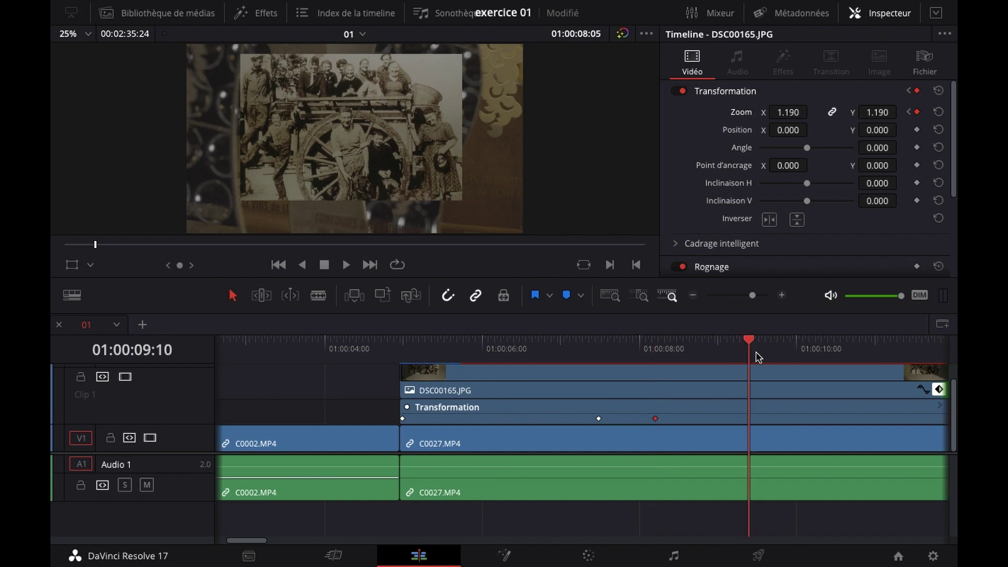
click(882, 350)
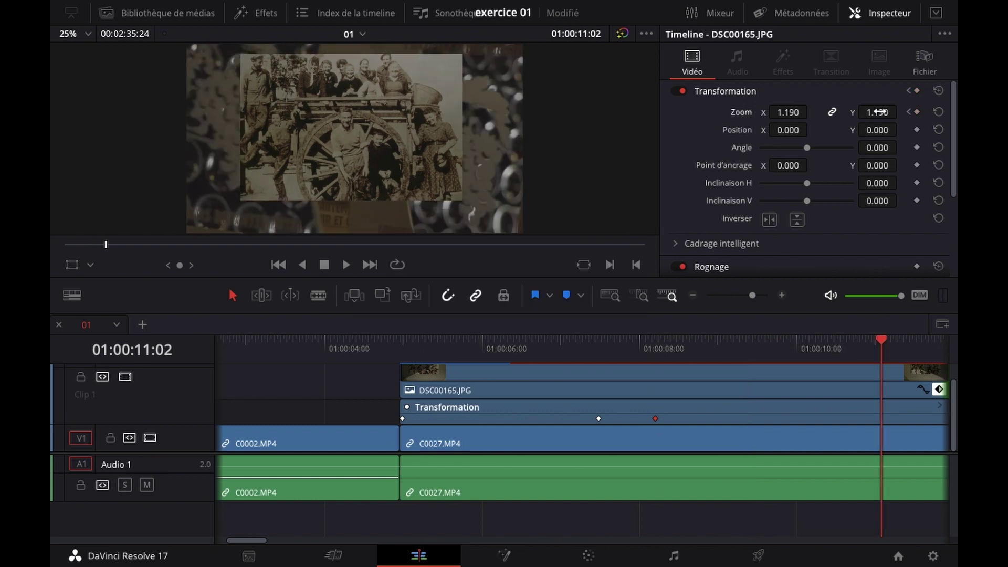
drag(878, 112, 828, 112)
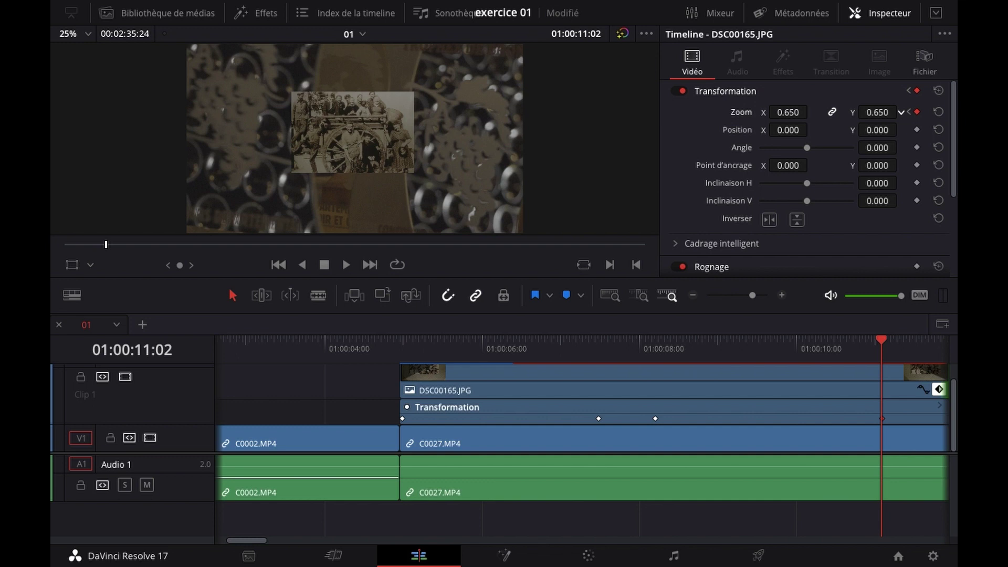
drag(787, 112, 777, 112)
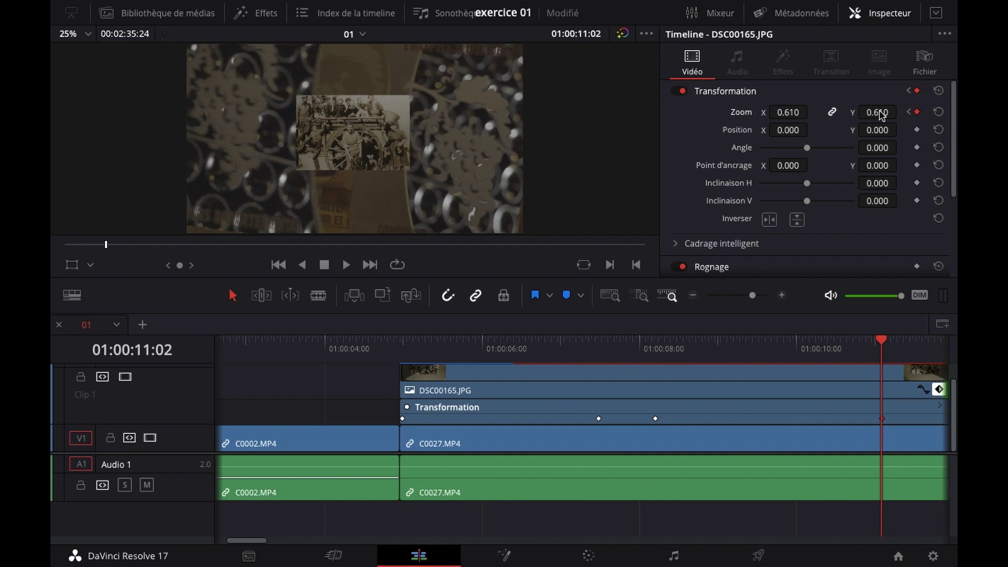
key(ctrl+s)
Step back through the photo's zoom keyframes from the last one to the first.
click(909, 112)
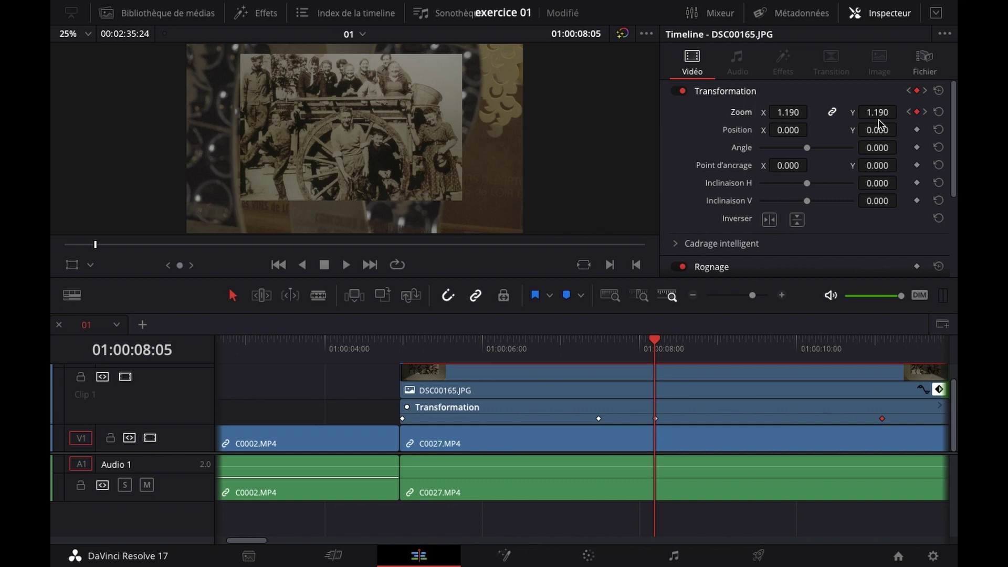
click(909, 112)
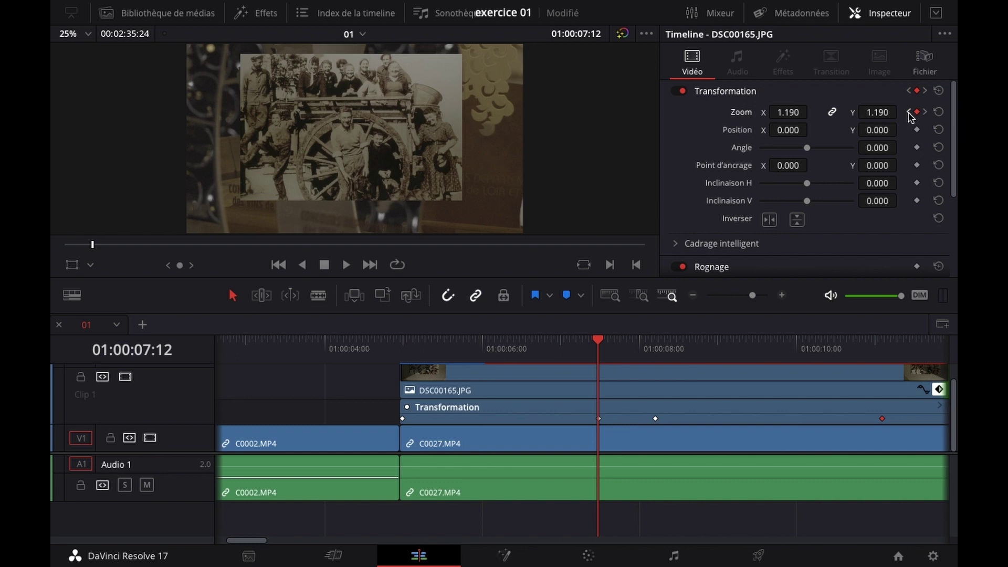
click(909, 112)
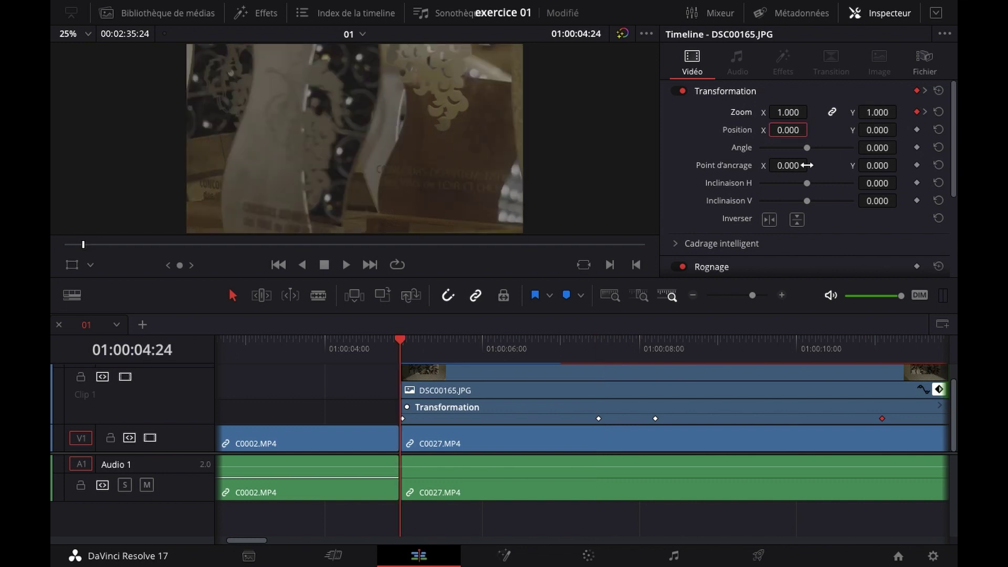
Play back the photo's four-keyframe zoom animation from 01:00:03:13, within clip C0002.MP4.
click(287, 346)
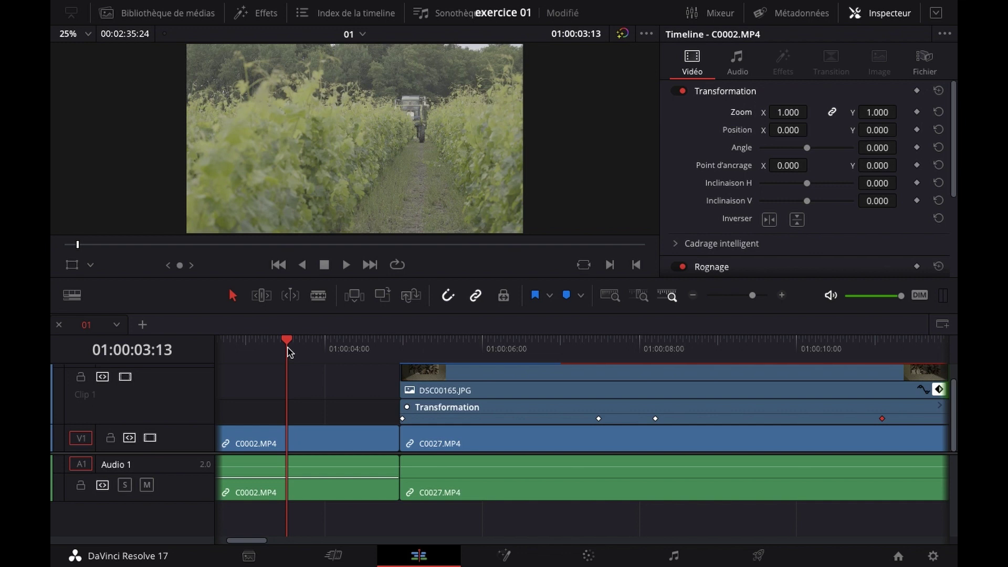
scroll(378, 388, down, 2)
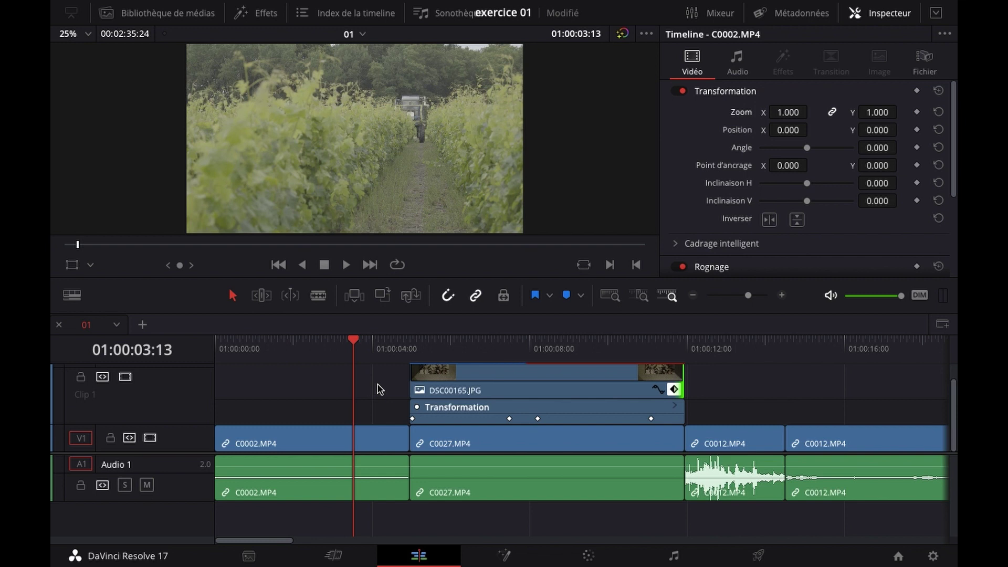
key(space)
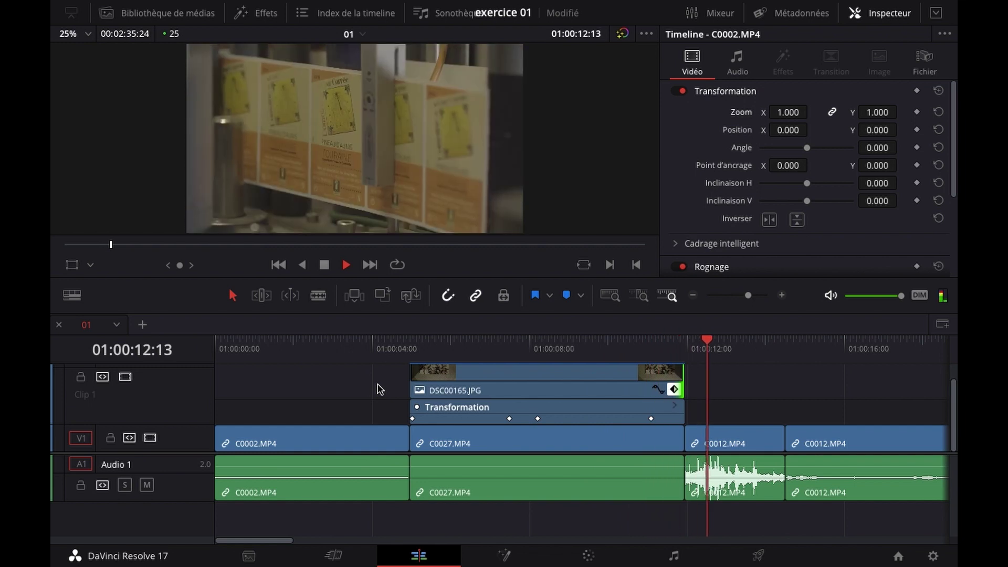
key(space)
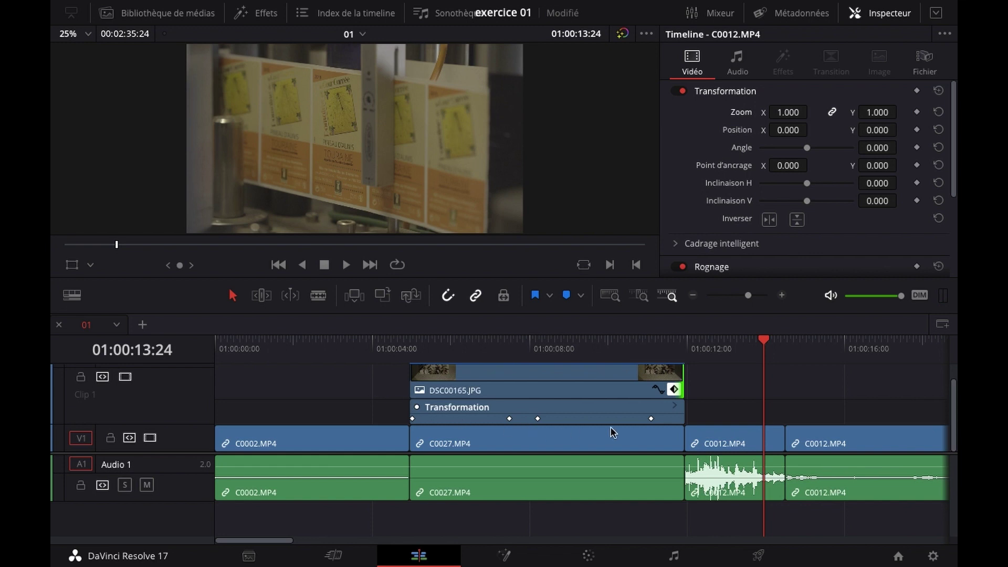
Move the photo's third zoom keyframe to about 01:00:09:00 and its last keyframe to the end of the photo.
click(538, 418)
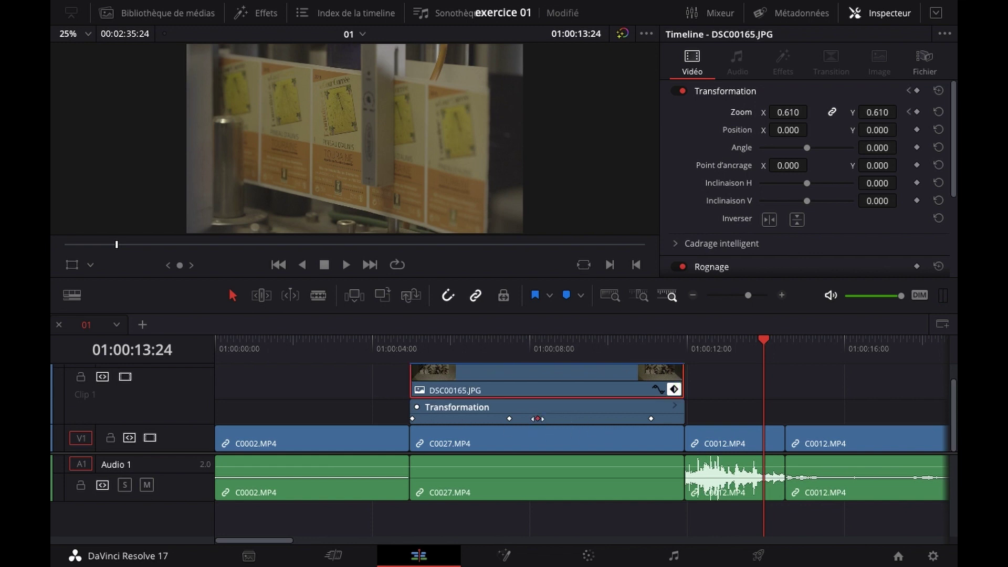
drag(539, 418, 572, 426)
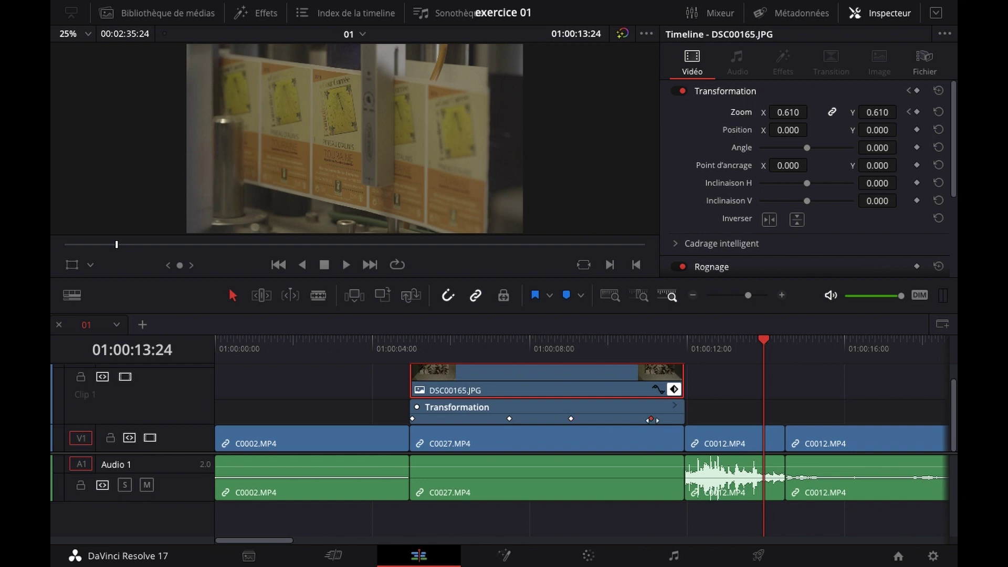
drag(651, 419, 683, 420)
Play back the timeline from 01:00:01:21 past the end of C0009.MP4 to review the retimed zoom animation.
click(303, 351)
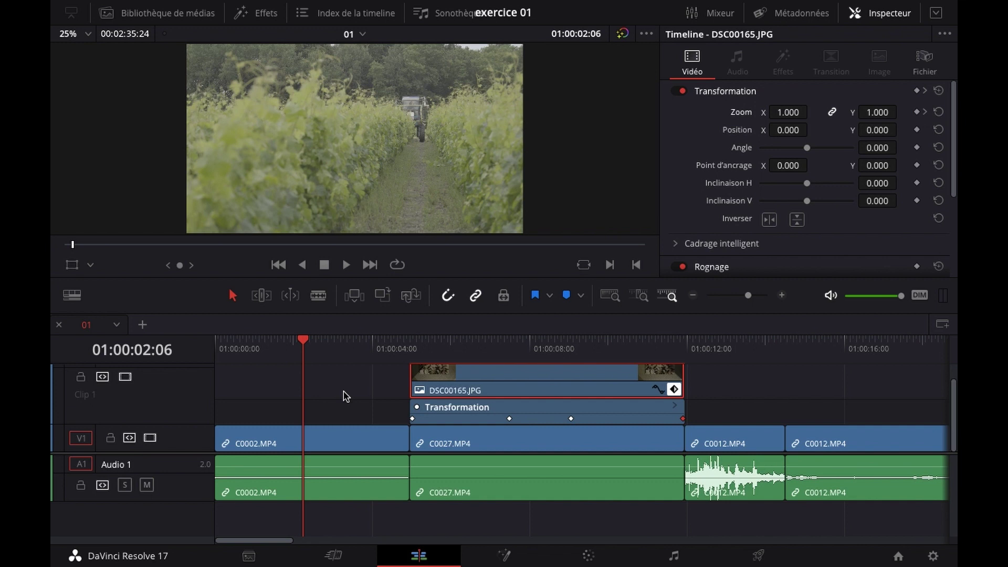
scroll(344, 396, up, 1)
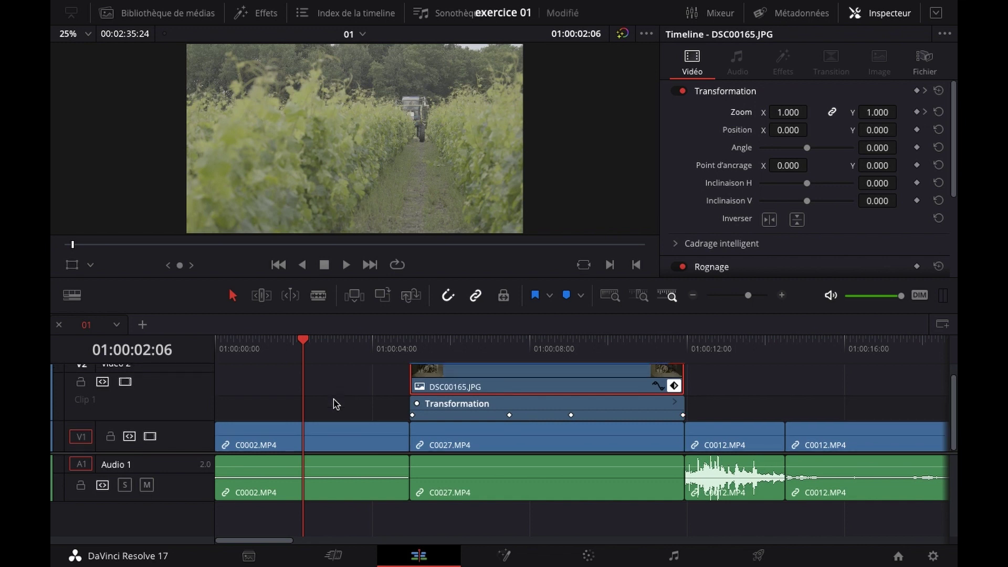
click(287, 346)
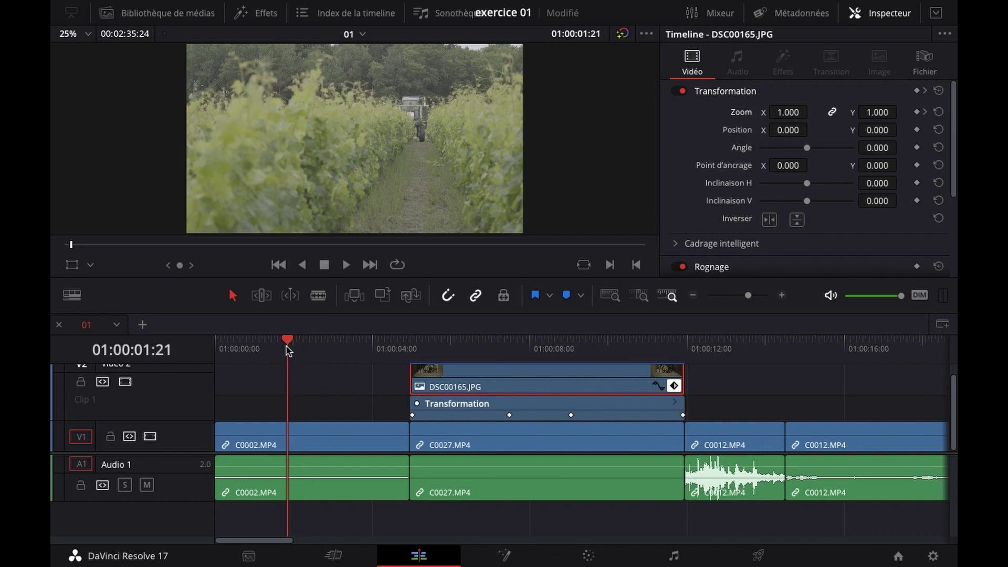
key(space)
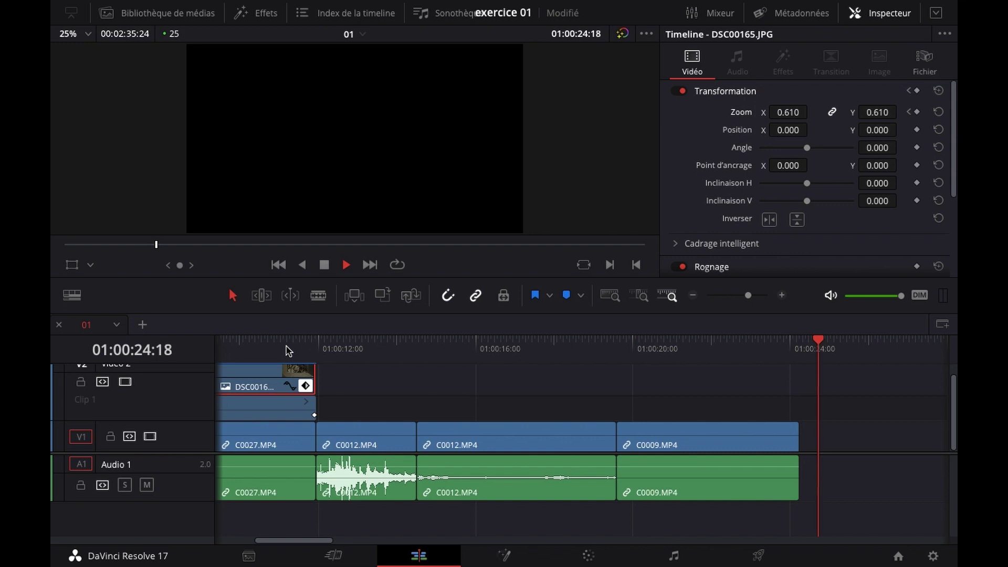
key(space)
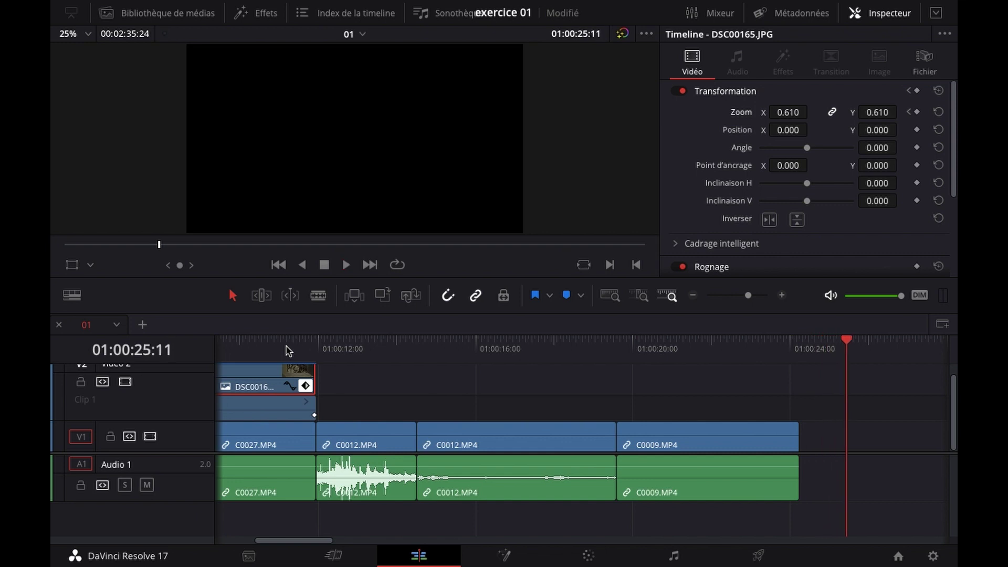